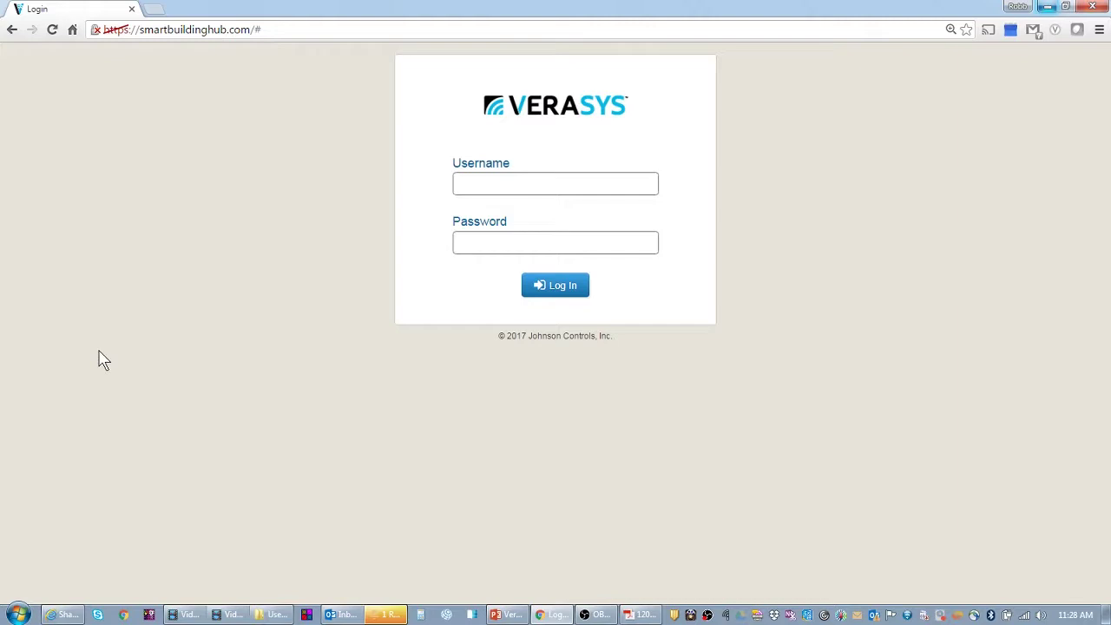
- Sign in to the hub with the administrator username and password
click(485, 188)
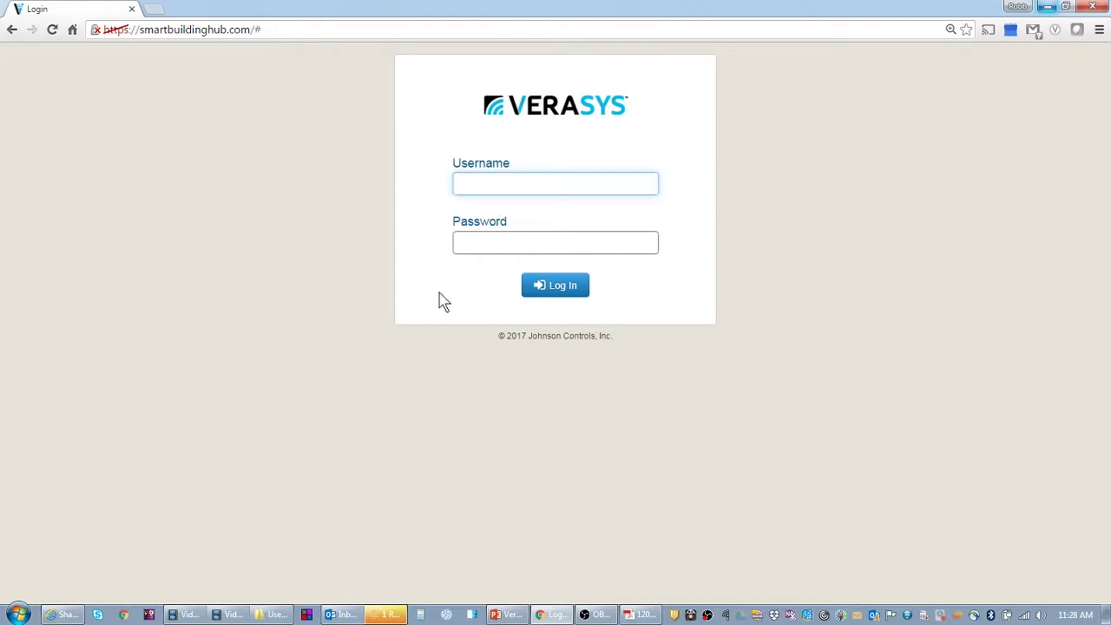
text(admin)
key(Tab)
text(a******)
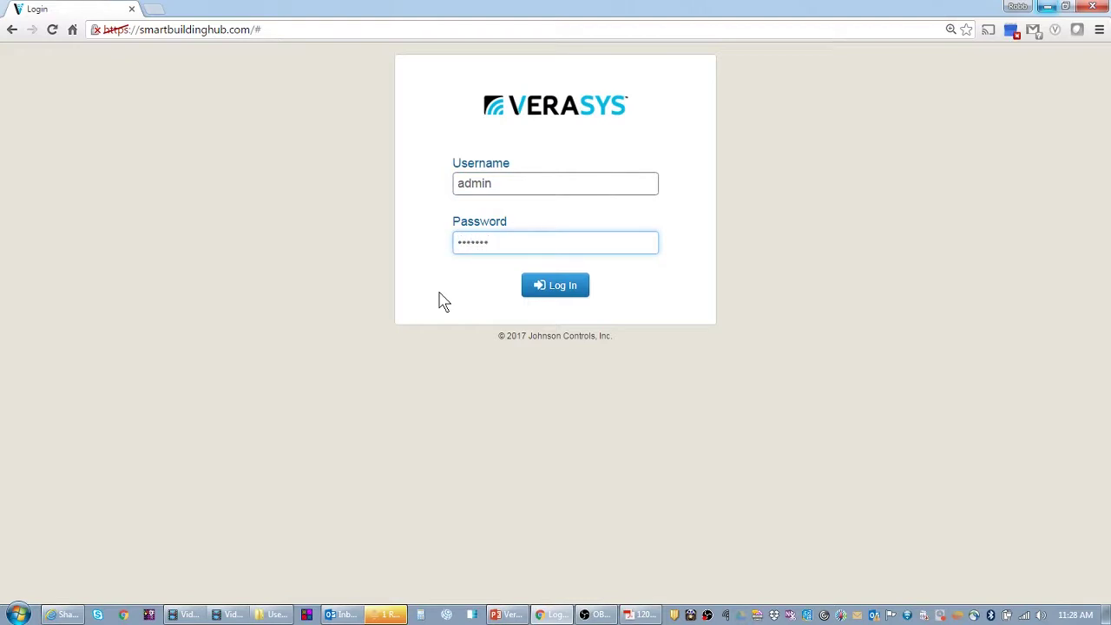
text(*)
key(Return)
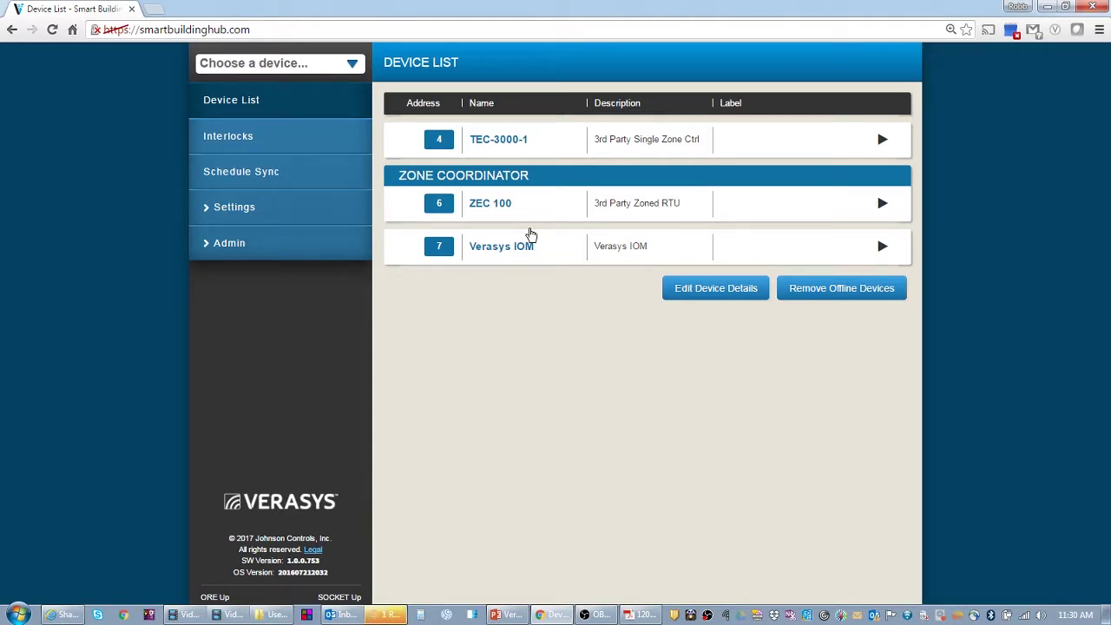
- Reload the hub page so VEC100 appears beneath ZEC 100 in the Device List
click(52, 29)
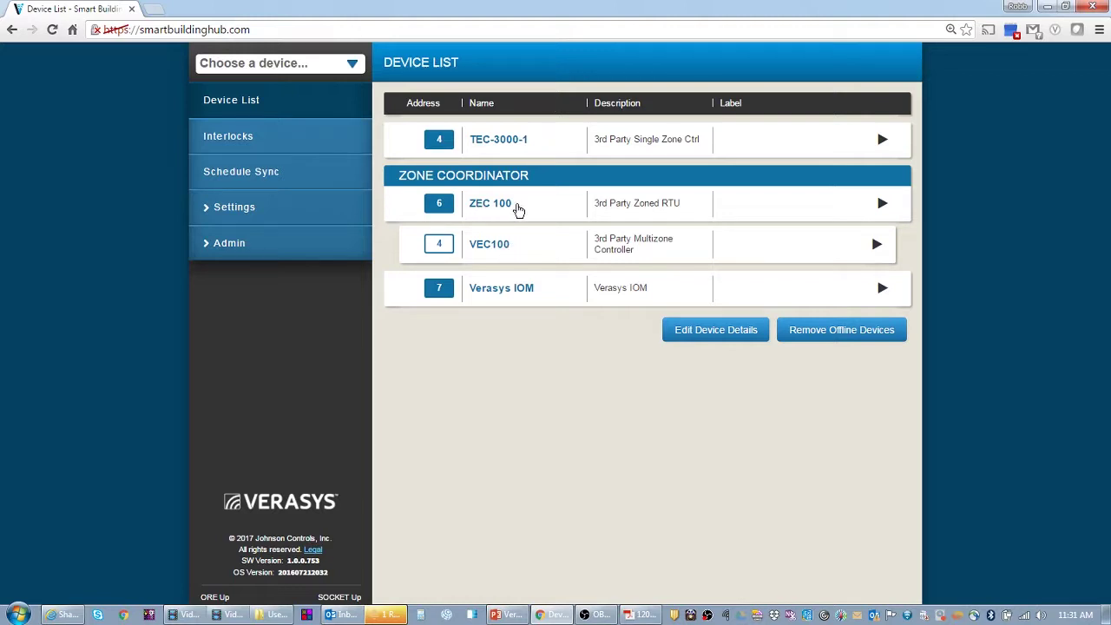
- Show ZEC 100's Details page: 50 deg F supply air and 0.75 in wc duct pressure setpoints
click(516, 209)
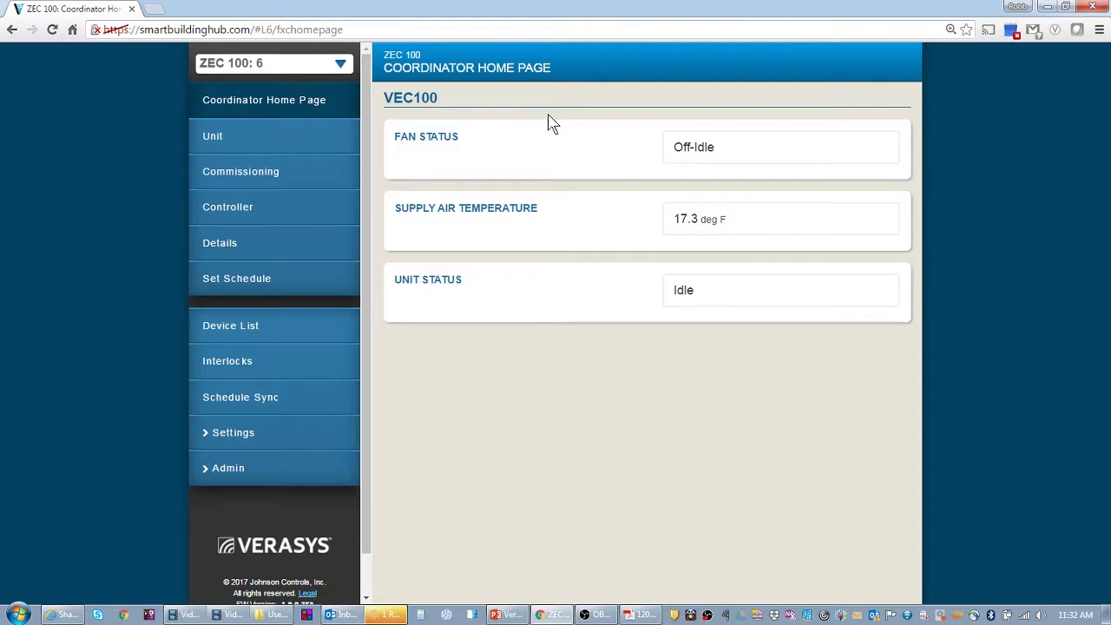
click(227, 247)
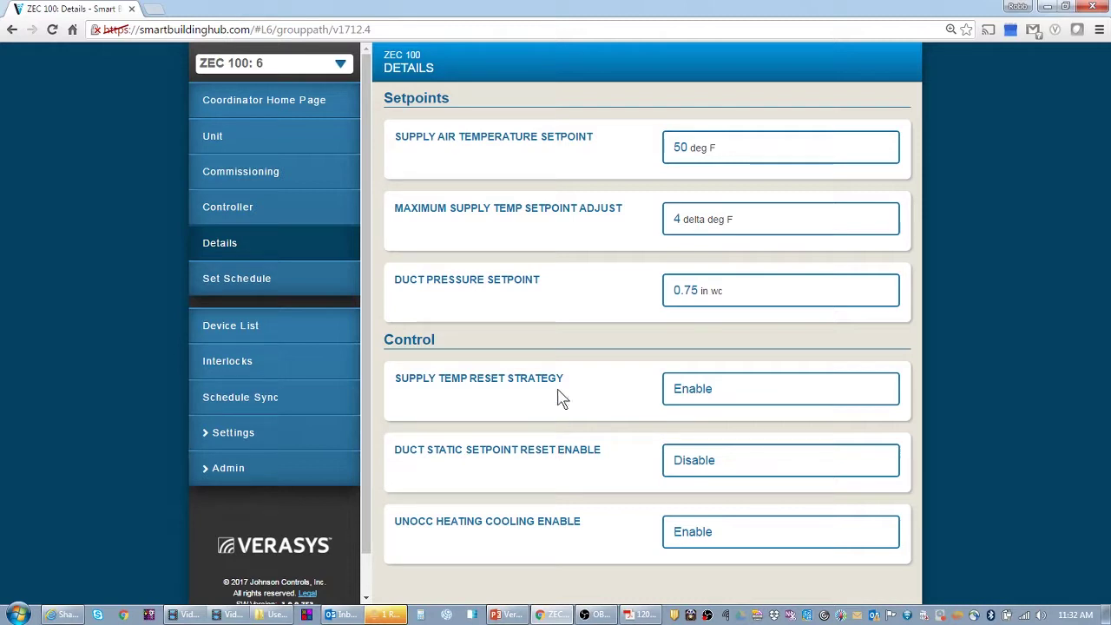
- Open VEC100's Home Page showing idle, occupied, 74° outdoor, 17° supply and 86° return
click(262, 327)
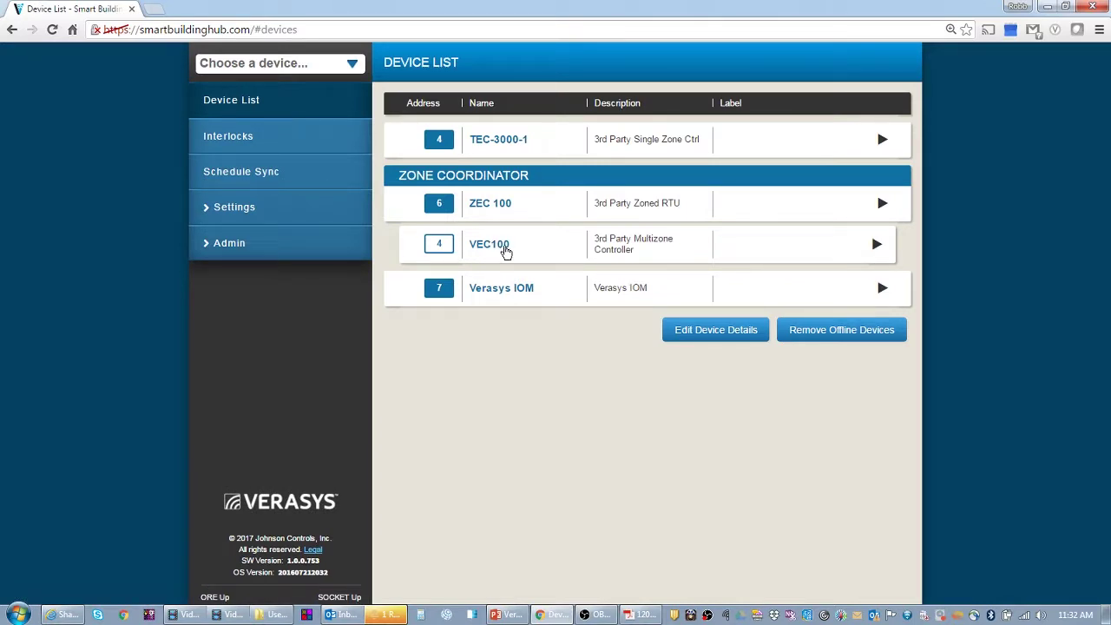
click(490, 248)
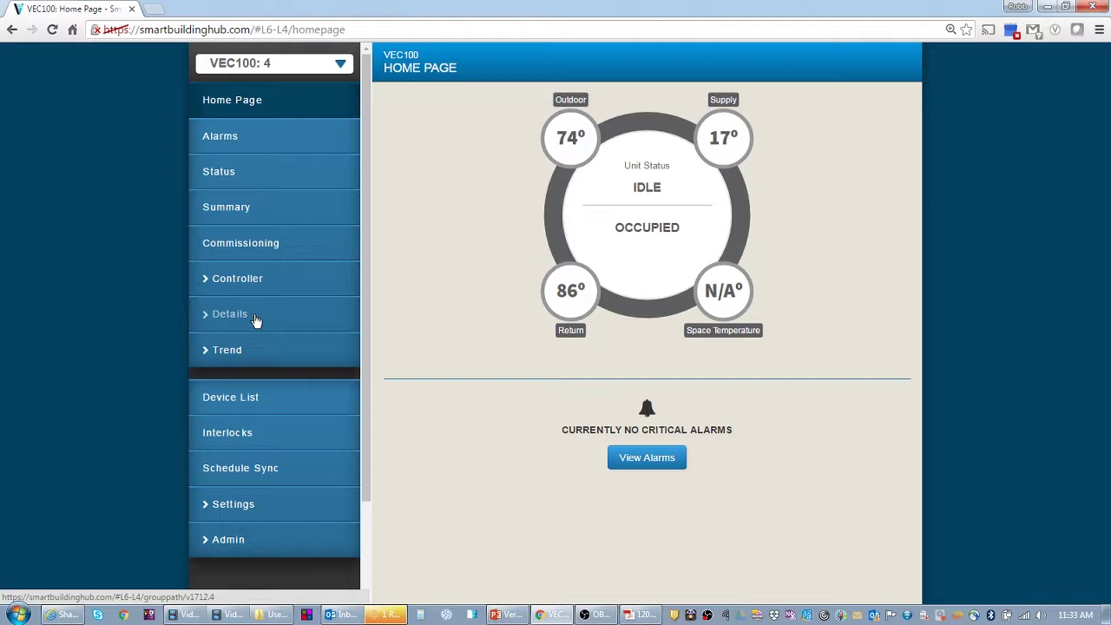
- Review VEC100's Details > Service > Factory settings: 4 cooling stages, 2 heating, VAV controller
click(254, 317)
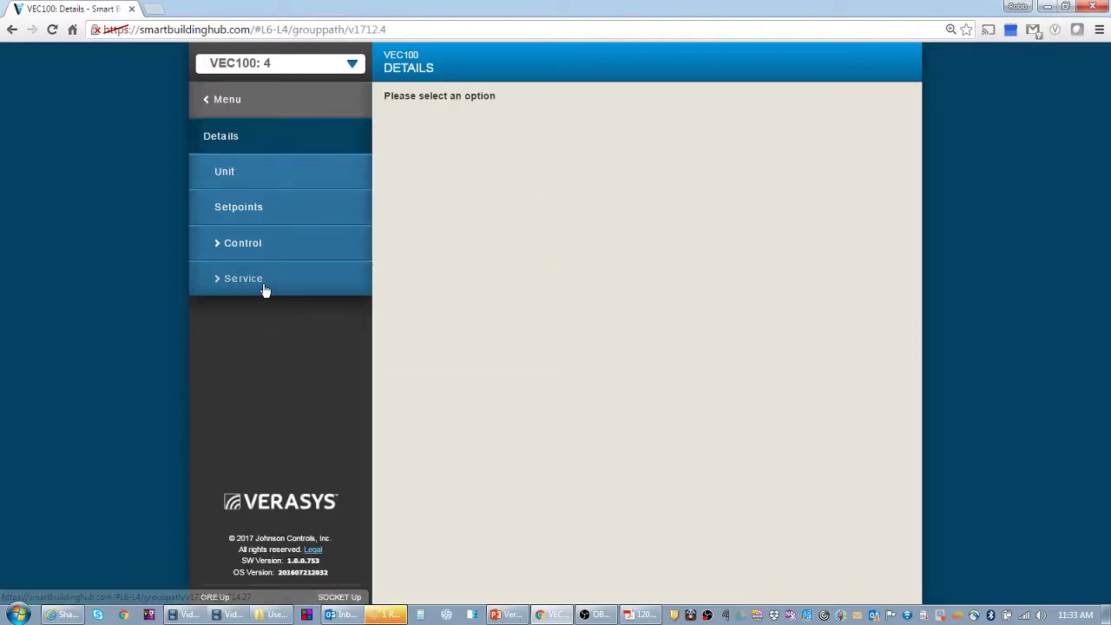
click(262, 287)
click(260, 287)
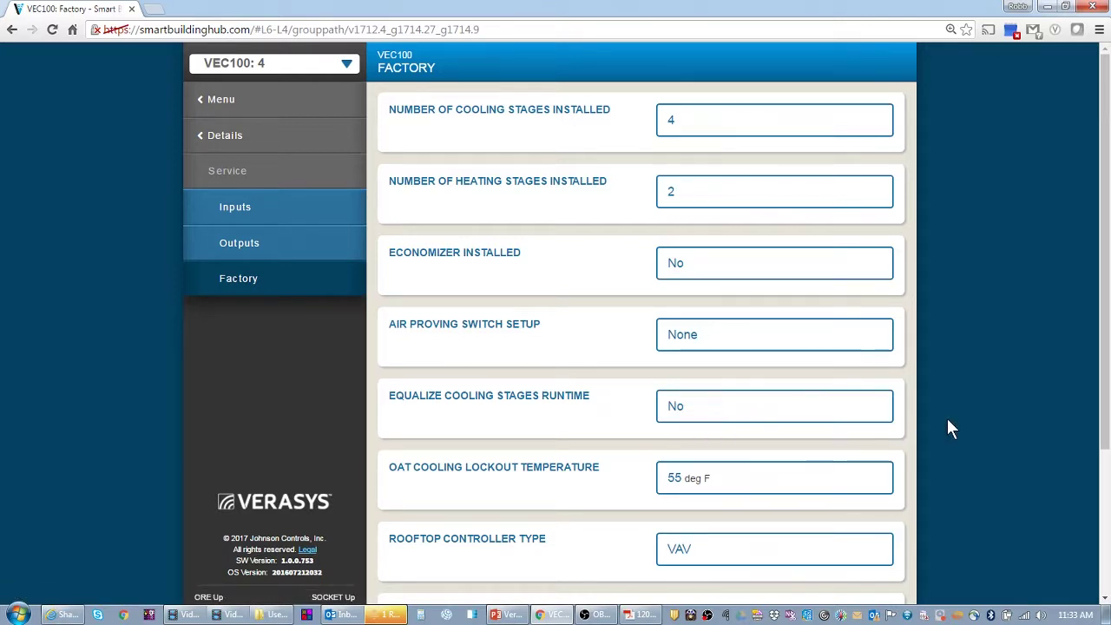
scroll(950, 427, down, 1)
scroll(947, 418, down, 2)
scroll(903, 409, up, 3)
scroll(903, 409, down, 2)
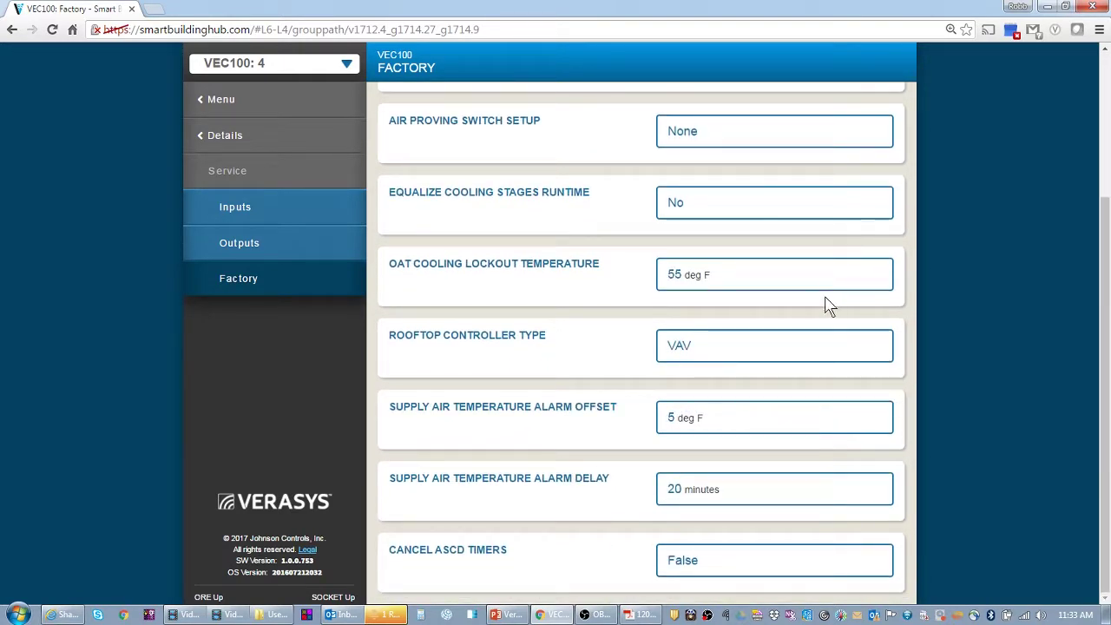
scroll(829, 305, up, 2)
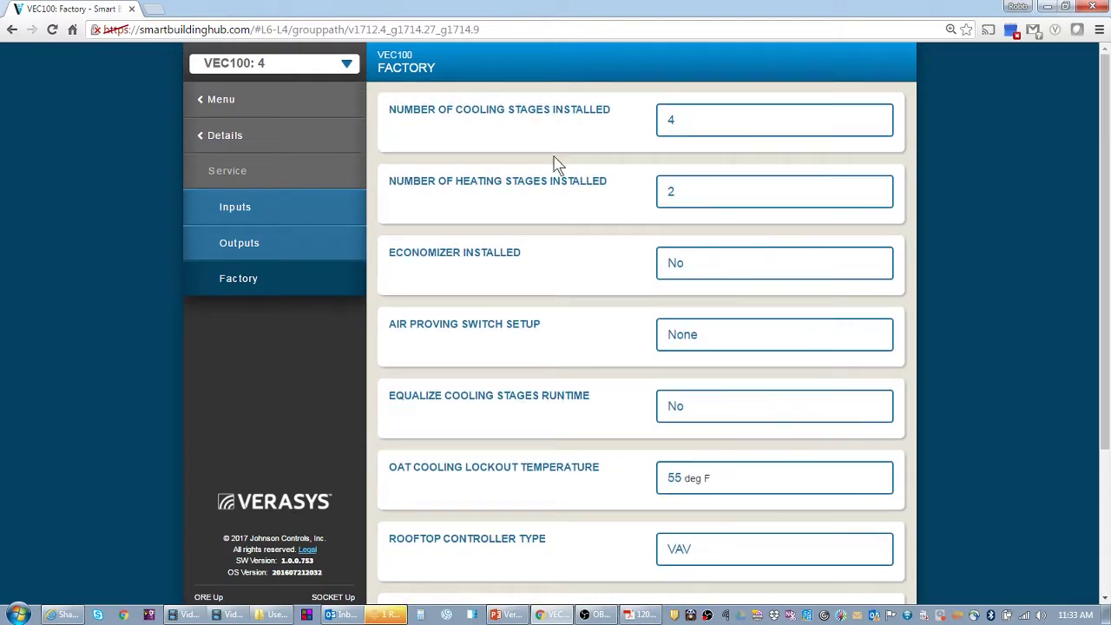
scroll(559, 508, down, 2)
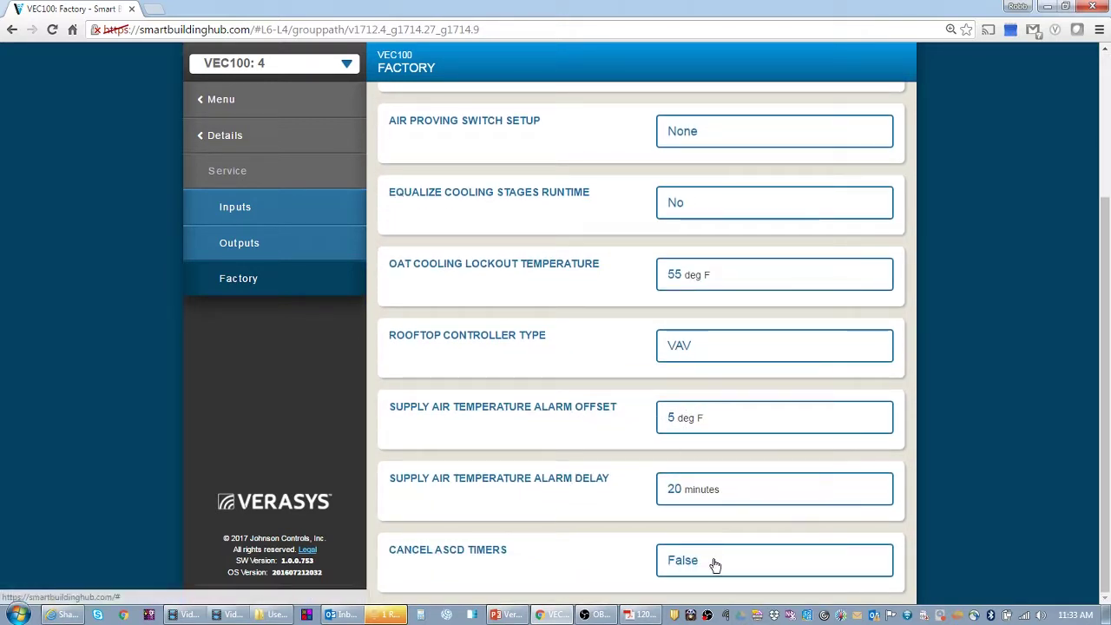
- Switch to the Verasys System User's Guide PDF and scroll its contents to Appendix B
click(642, 614)
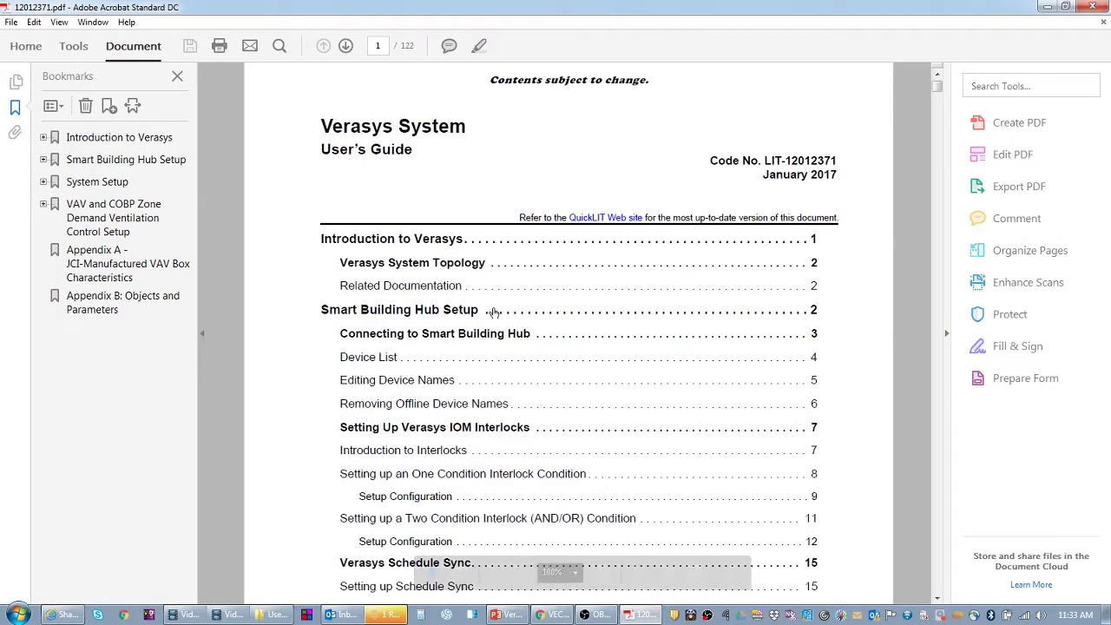
drag(321, 148, 407, 149)
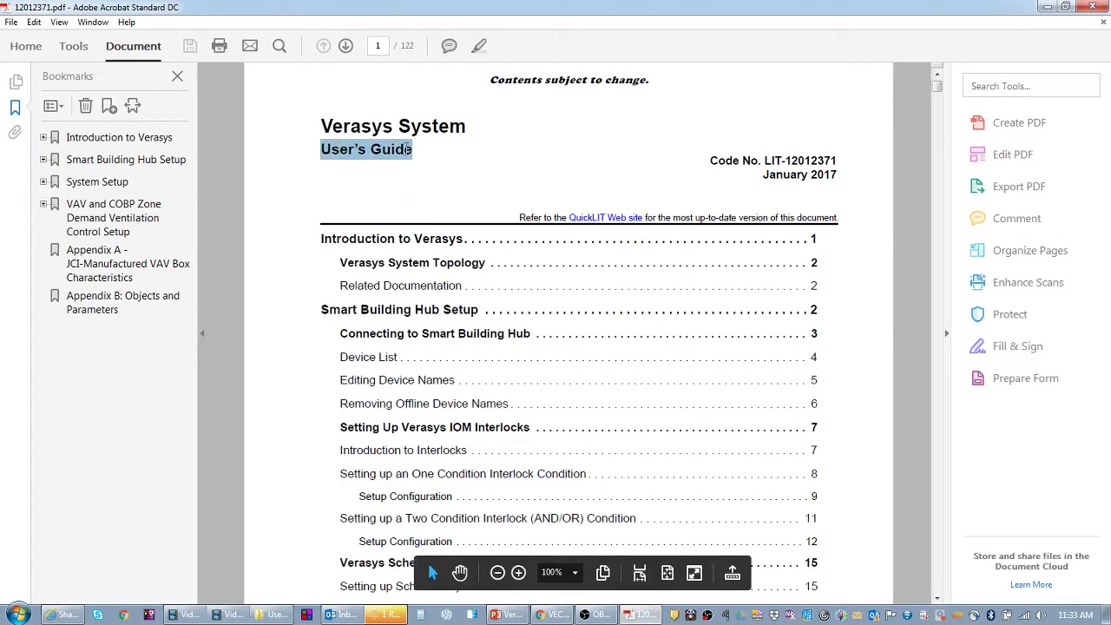
scroll(451, 326, down, 10)
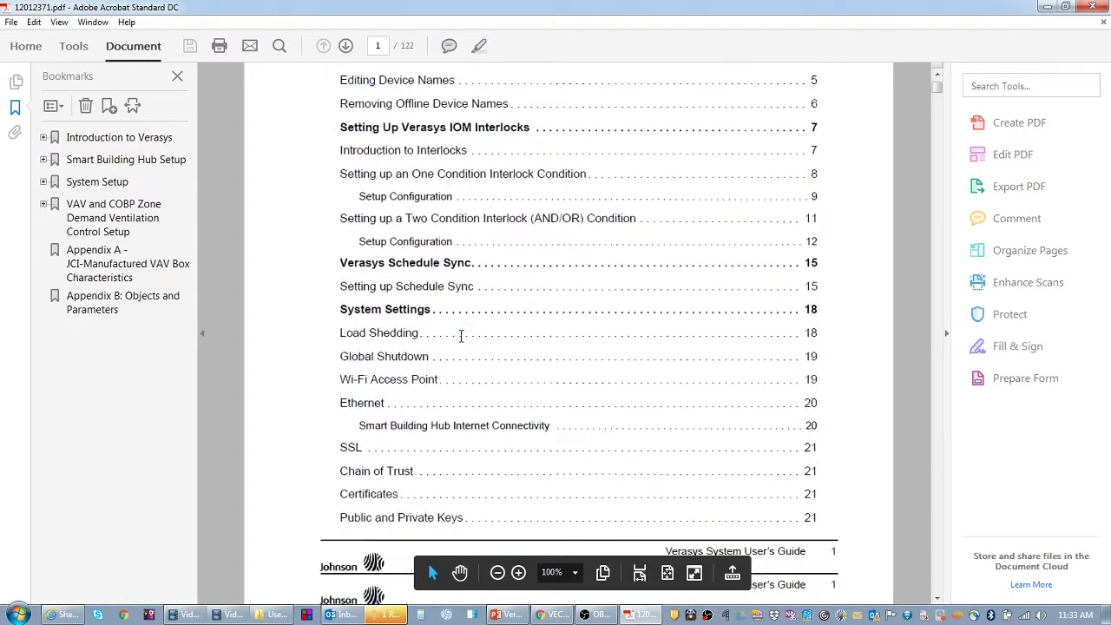
scroll(460, 335, down, 10)
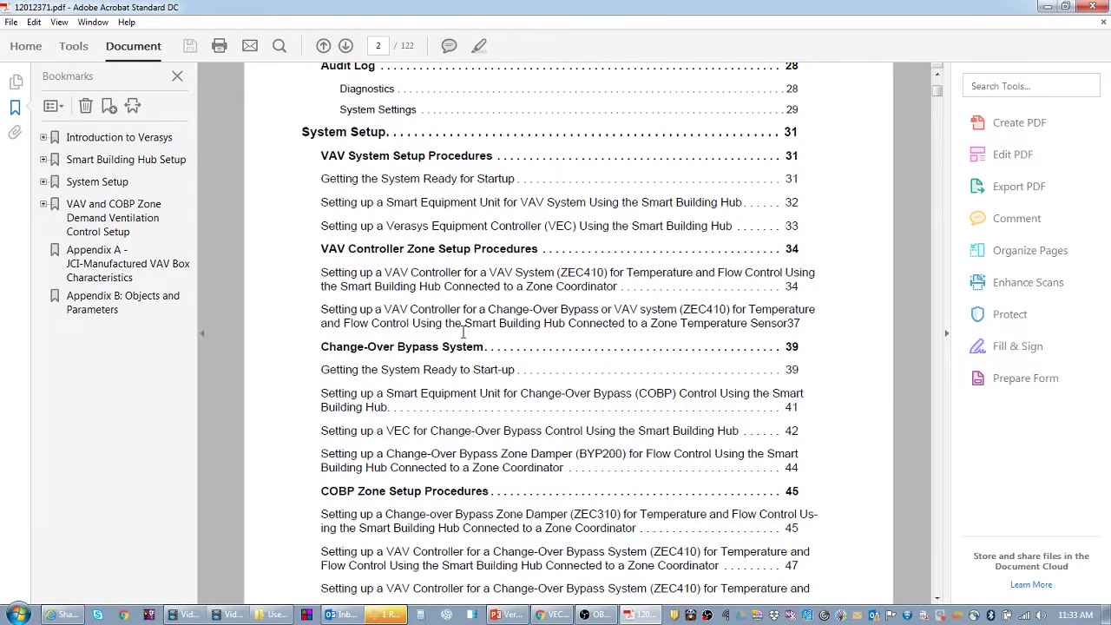
scroll(532, 308, down, 3)
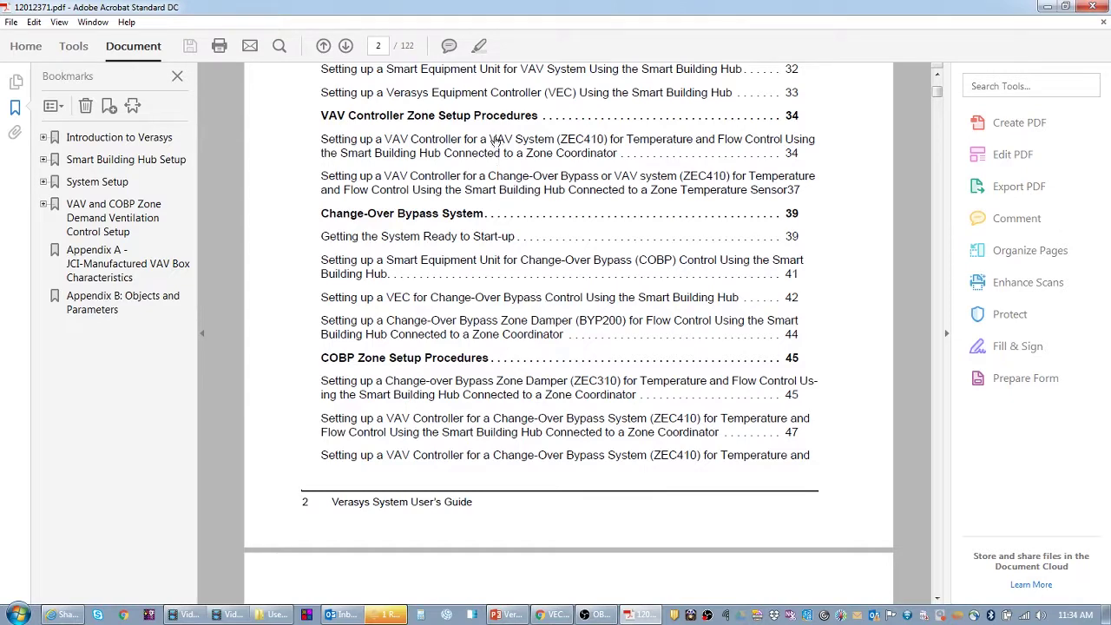
scroll(500, 183, down, 9)
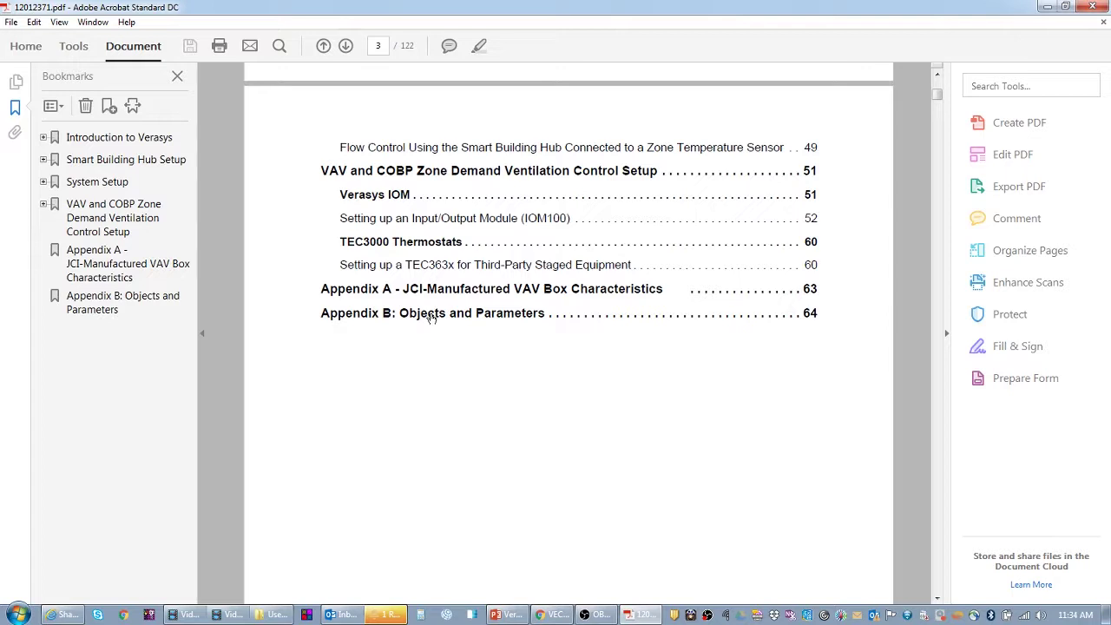
- Jump to Appendix B and scroll through the VEC100 Parameters Table 10 to Part 14
click(431, 317)
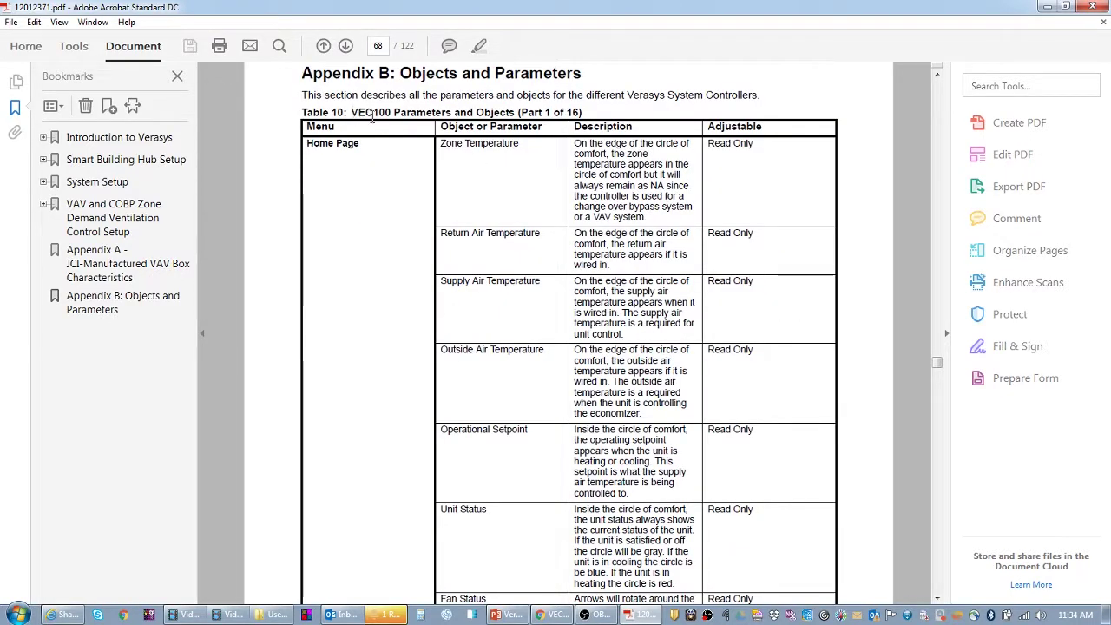
drag(352, 112, 423, 113)
scroll(496, 174, down, 15)
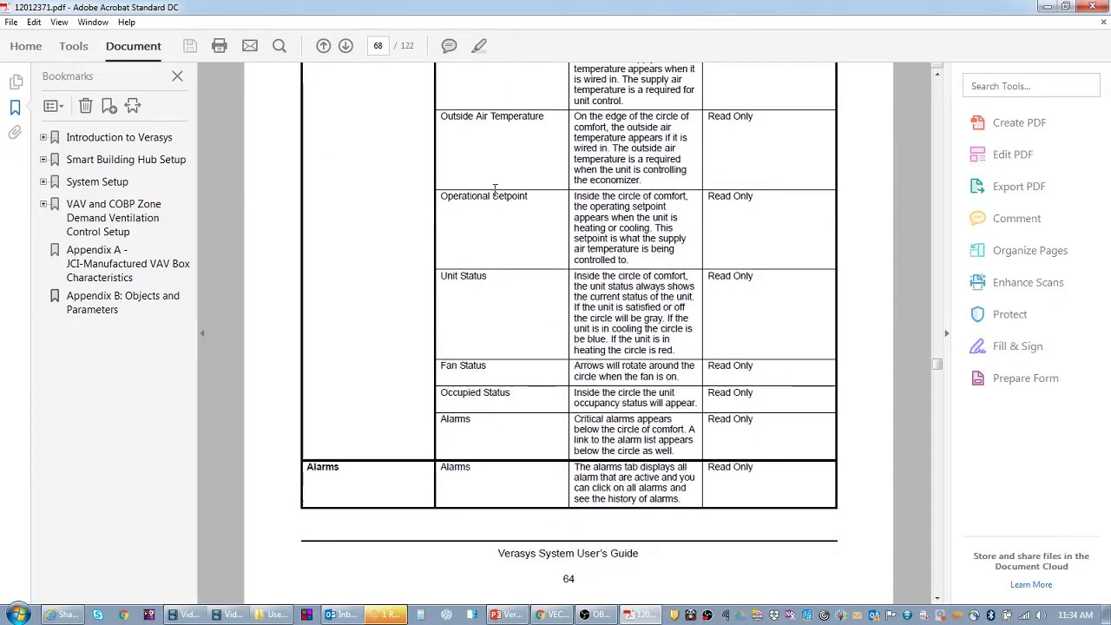
scroll(494, 190, down, 12)
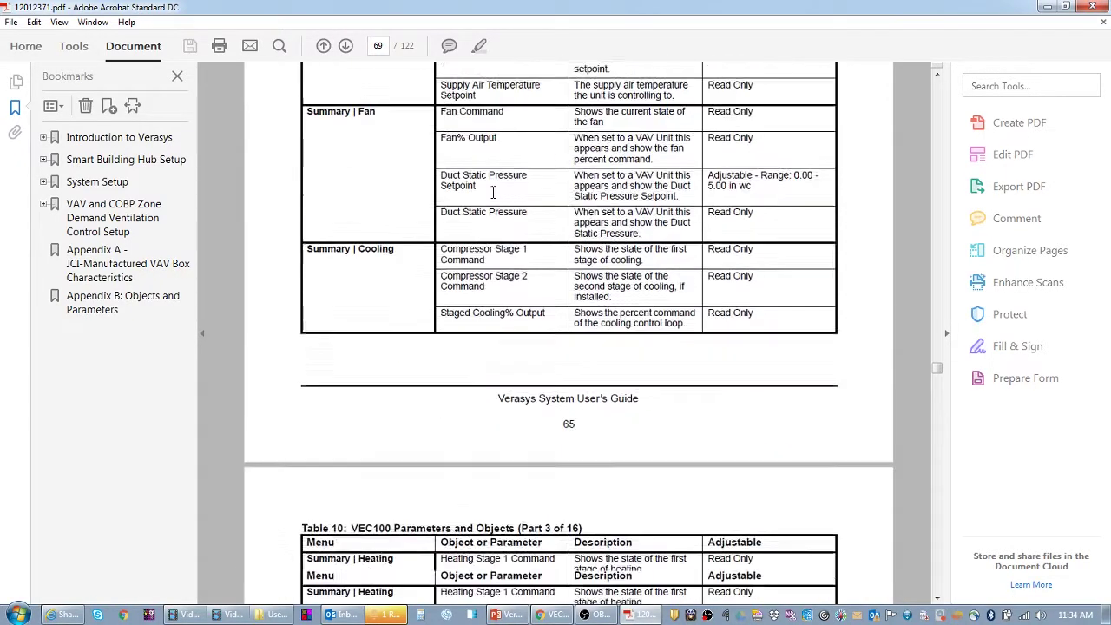
scroll(492, 192, down, 12)
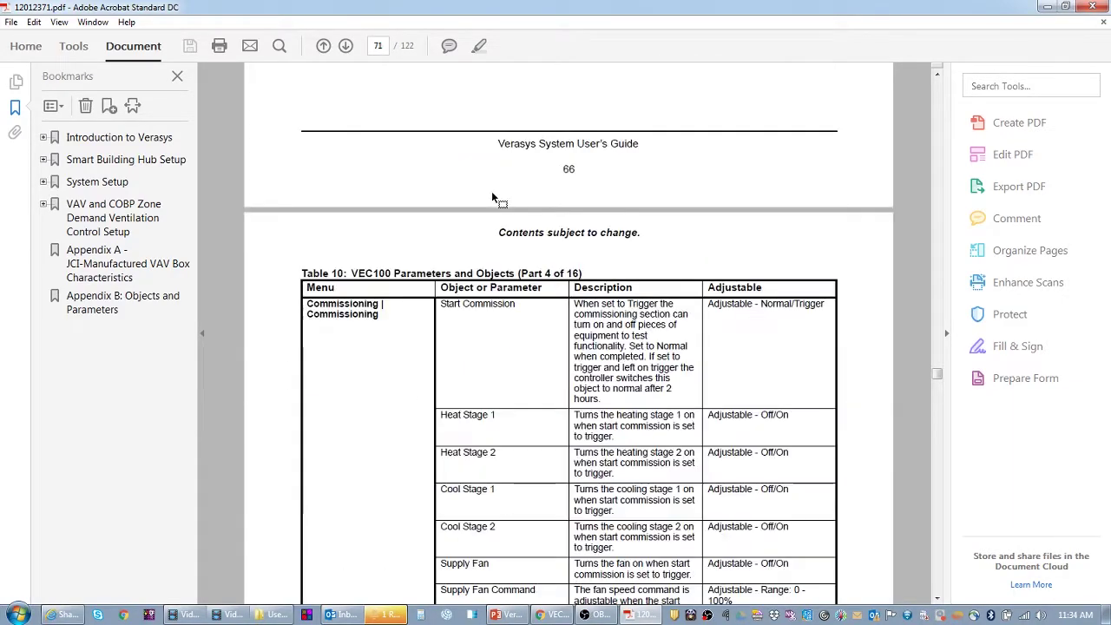
scroll(492, 195, down, 15)
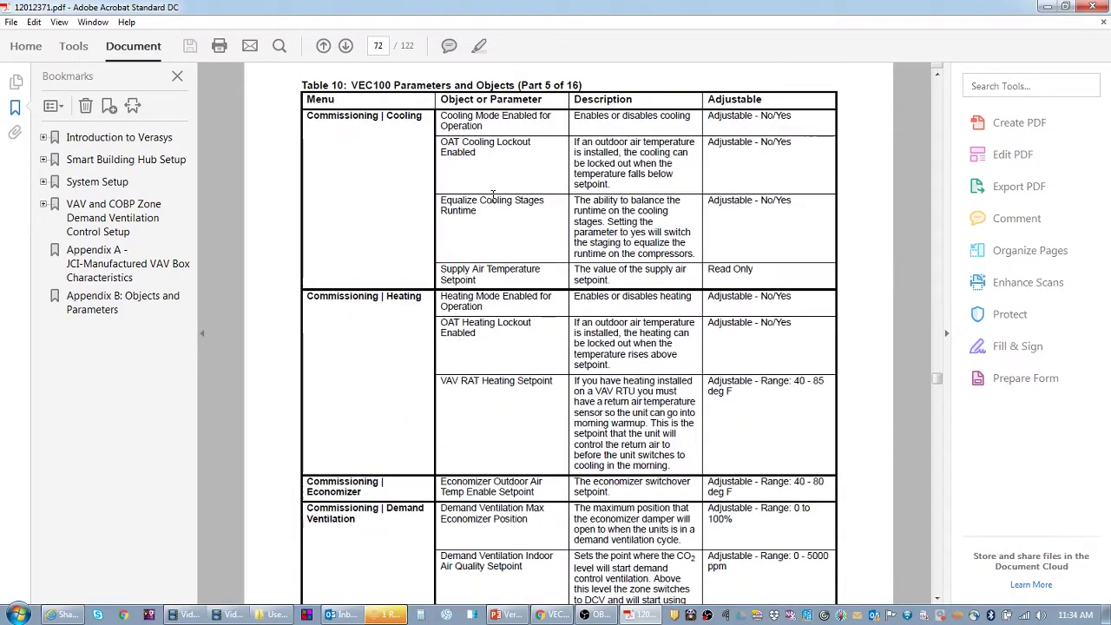
scroll(492, 202, down, 15)
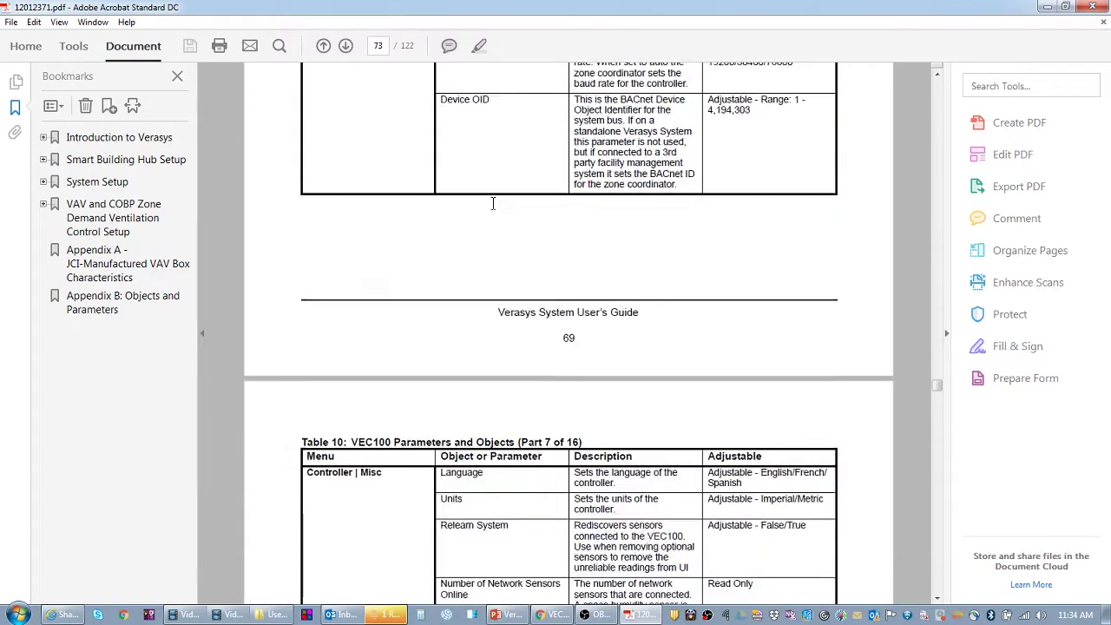
scroll(492, 204, down, 3)
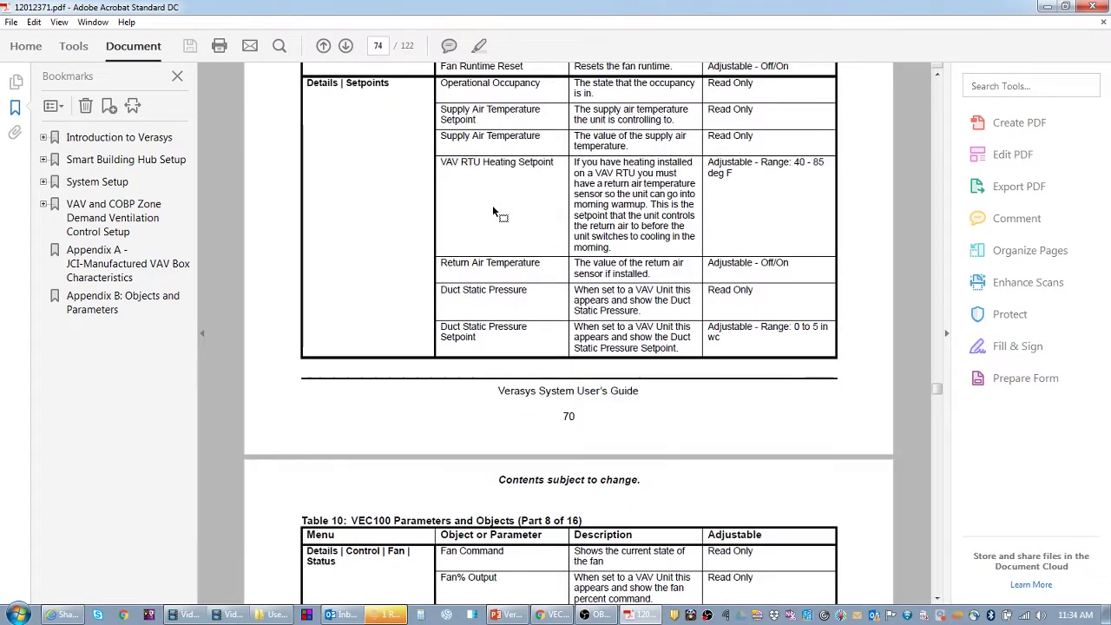
scroll(448, 269, down, 7)
scroll(373, 369, down, 15)
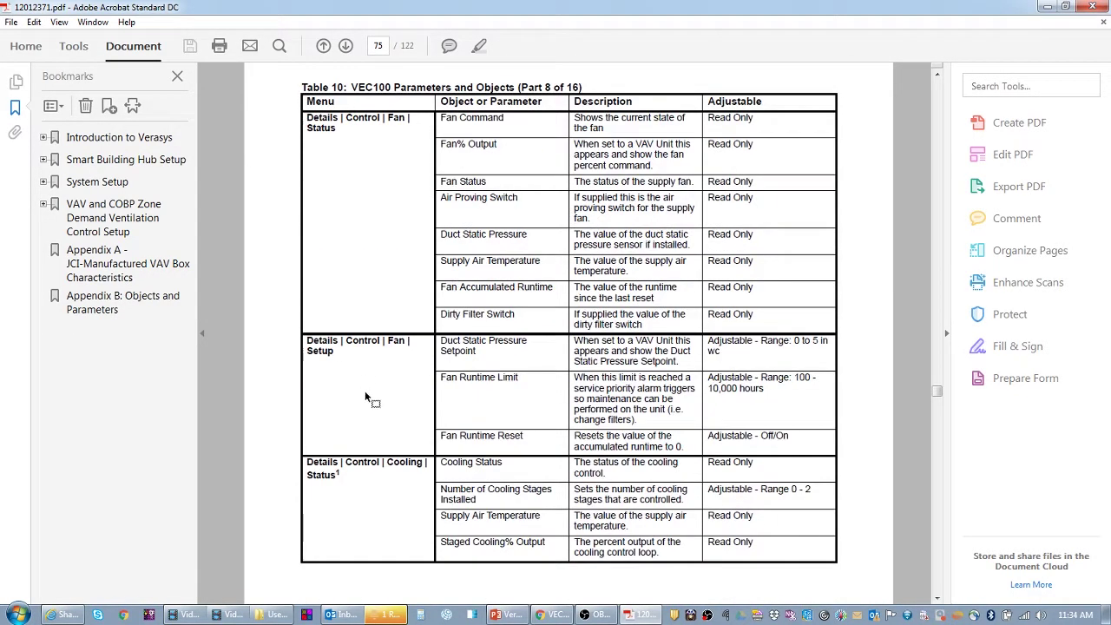
scroll(369, 402, down, 4)
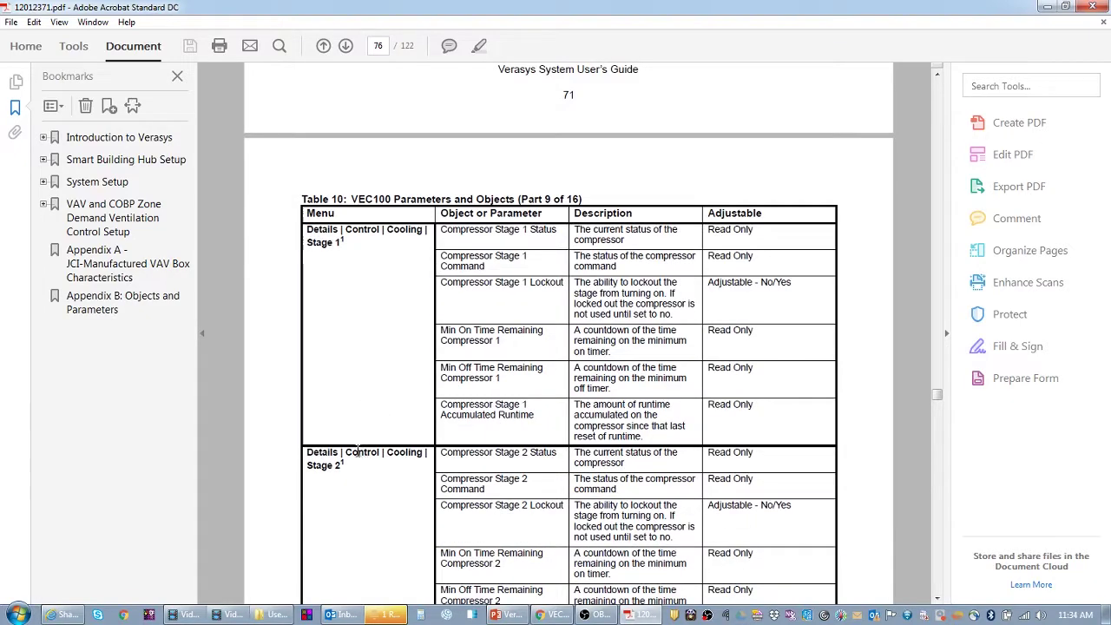
scroll(394, 454, down, 5)
scroll(397, 452, down, 20)
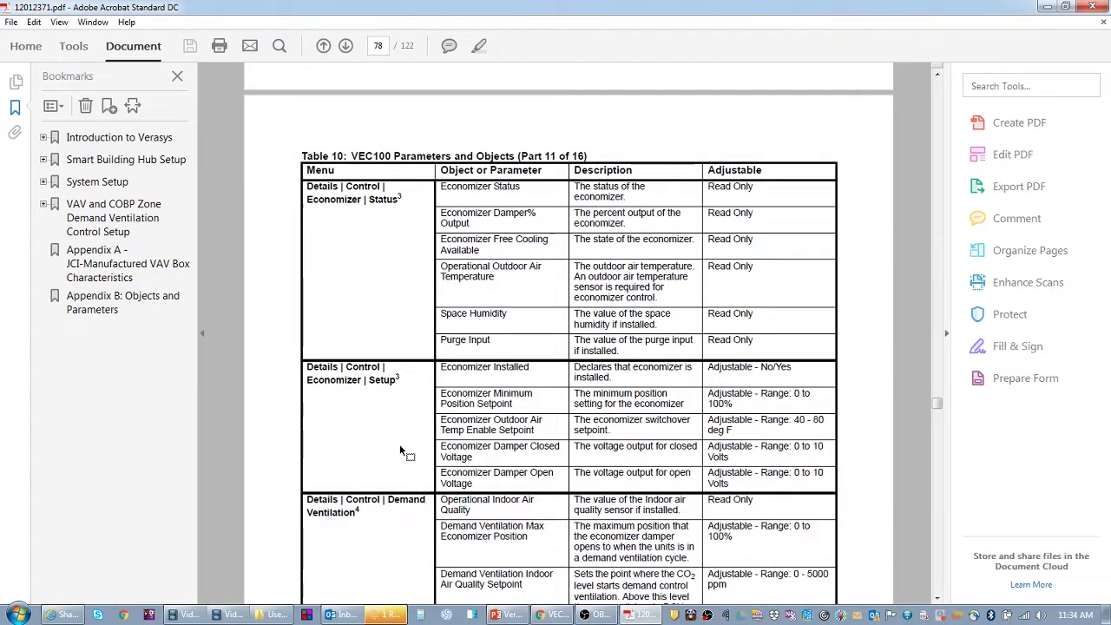
scroll(399, 448, down, 4)
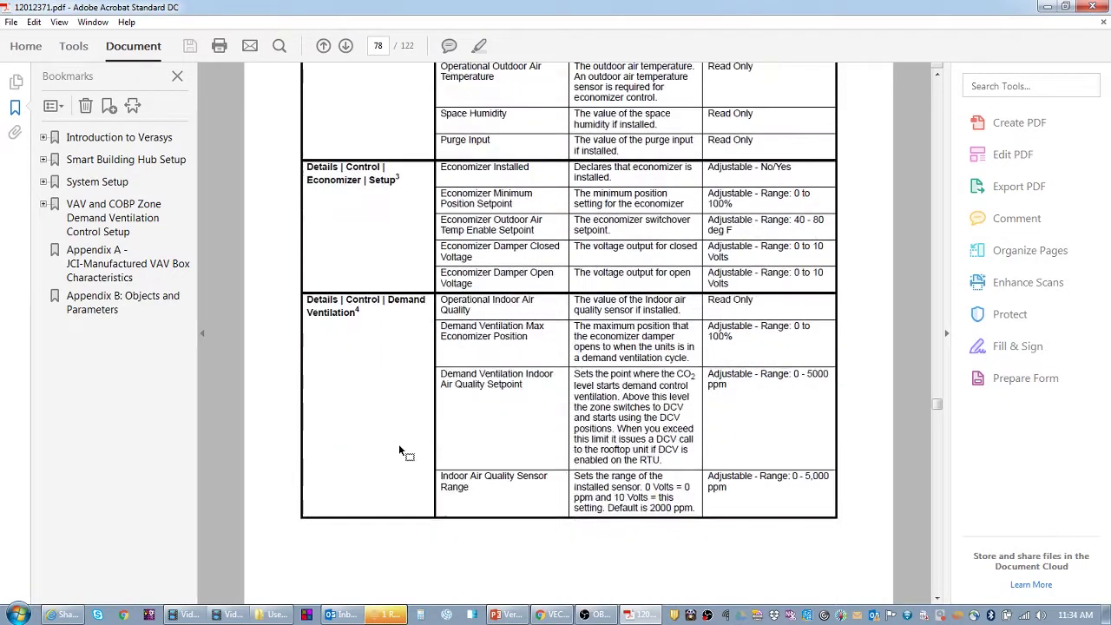
scroll(399, 448, down, 8)
scroll(397, 448, down, 5)
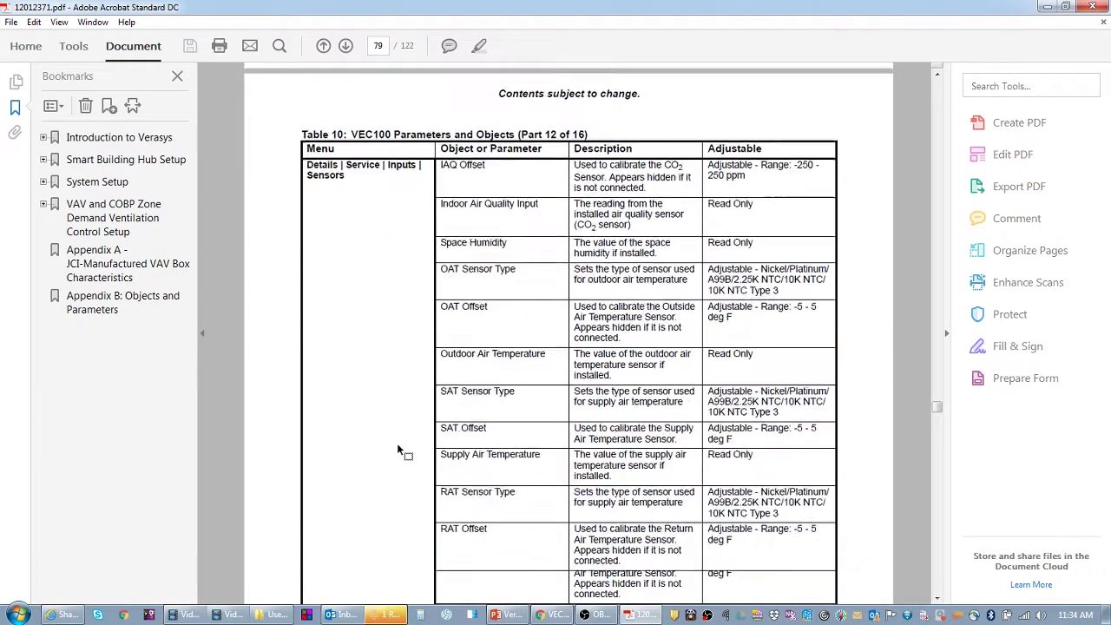
scroll(398, 448, down, 10)
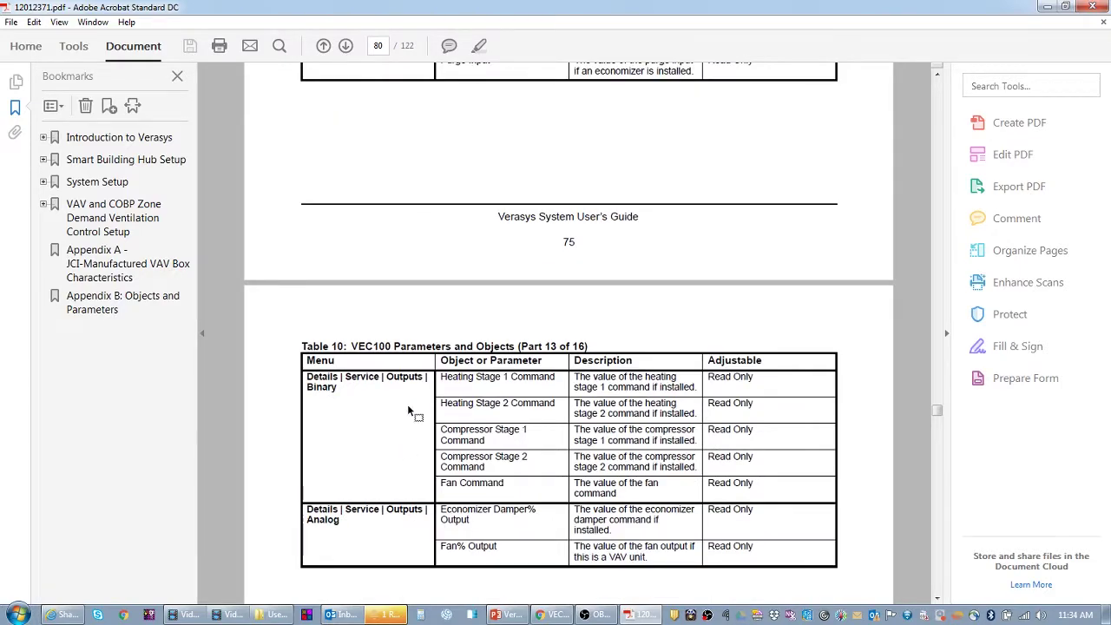
scroll(413, 396, down, 15)
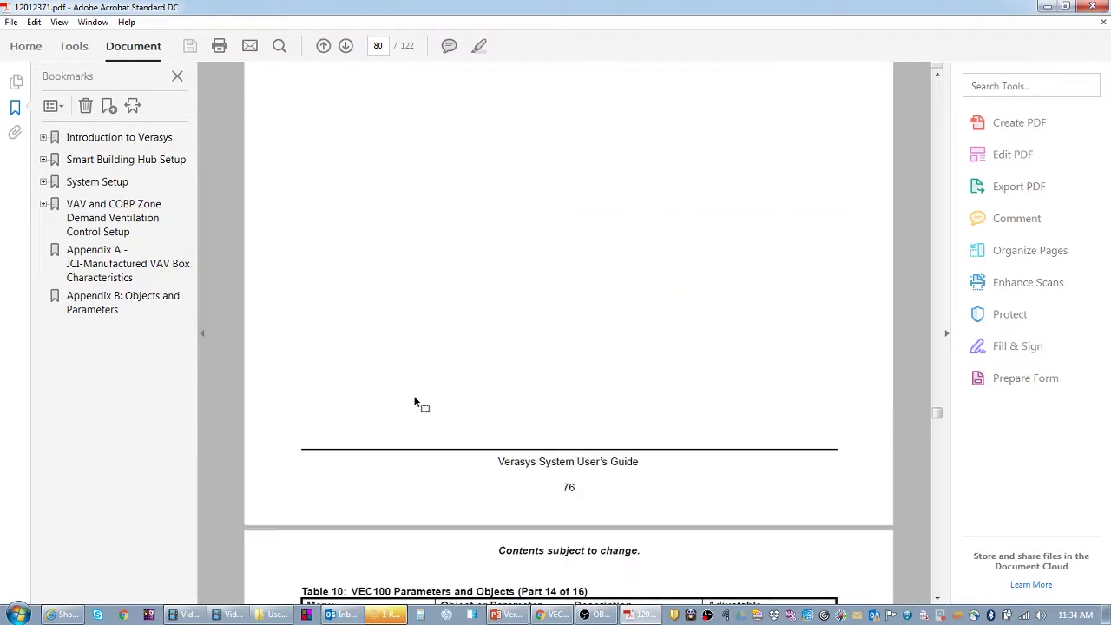
scroll(415, 402, down, 12)
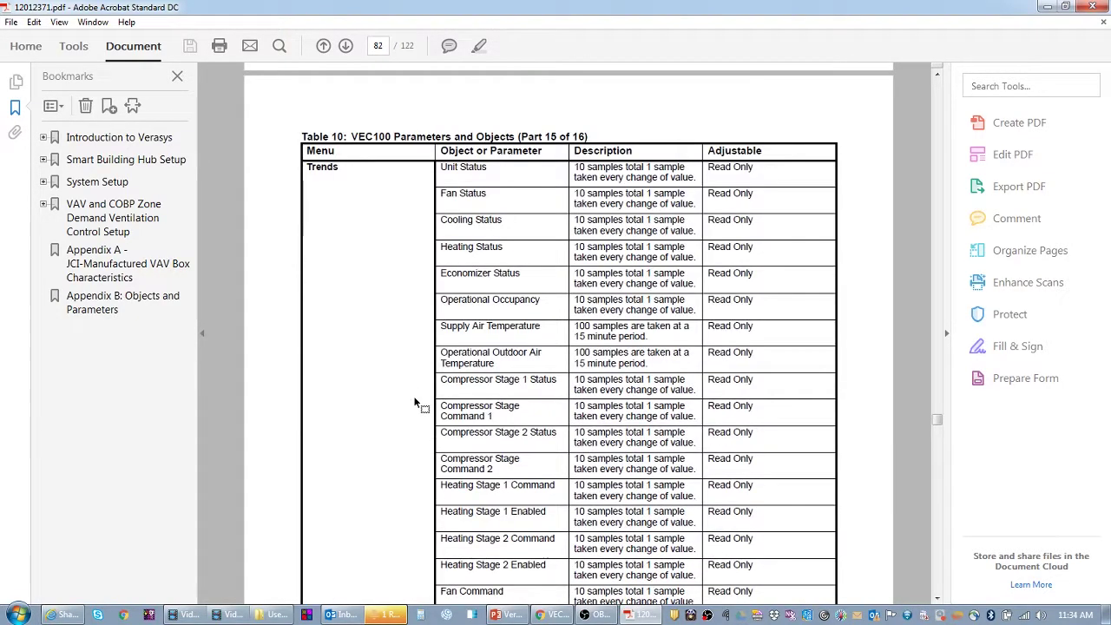
scroll(415, 402, down, 14)
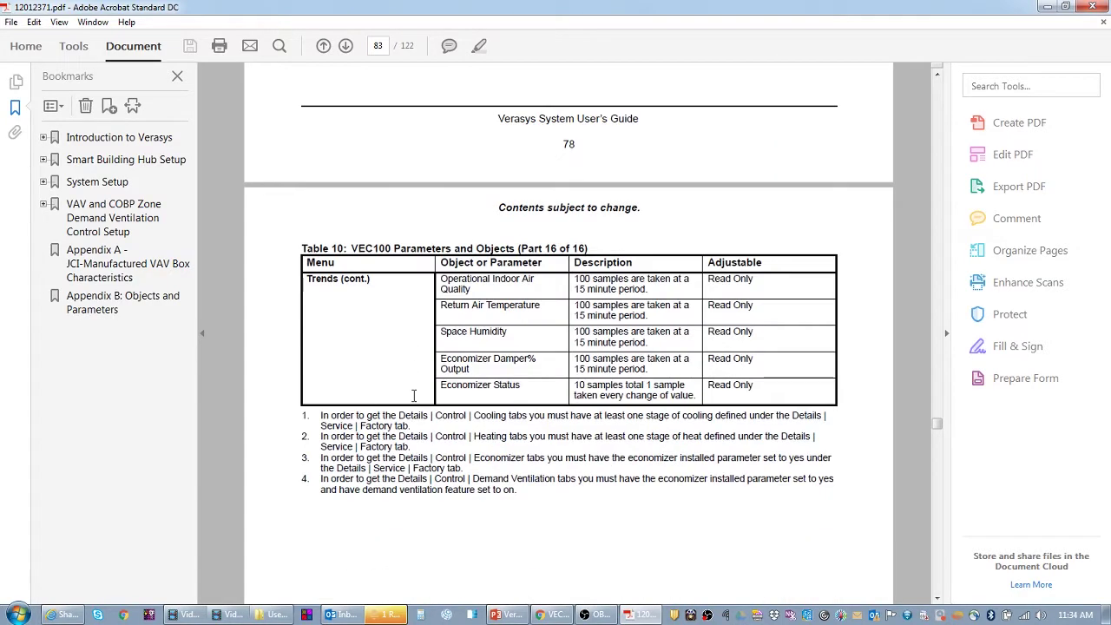
scroll(423, 398, up, 5)
scroll(720, 391, up, 12)
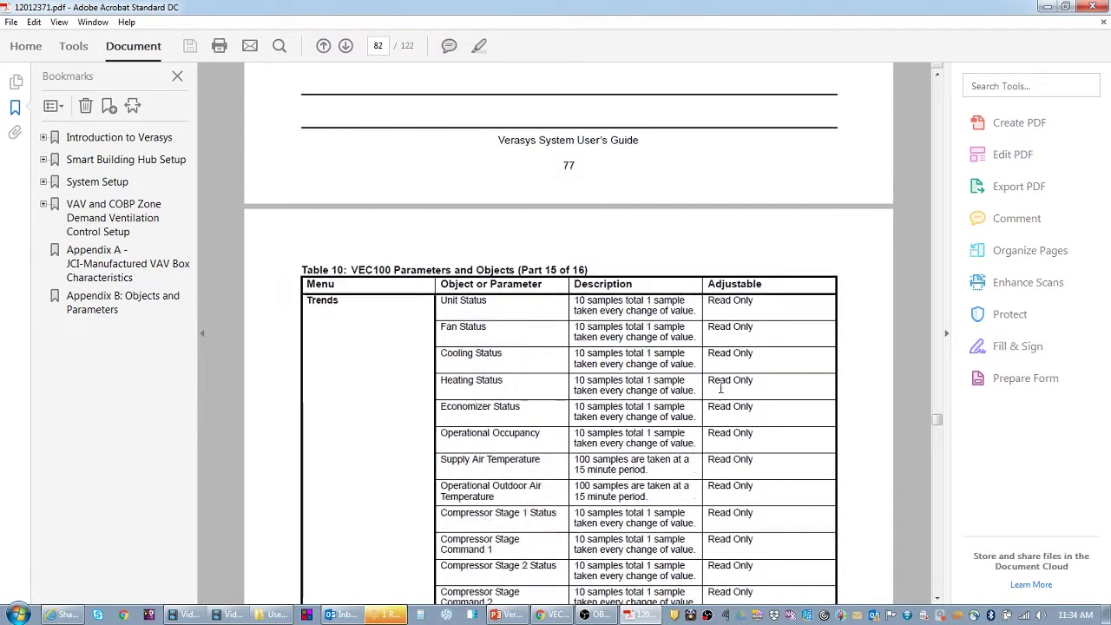
scroll(720, 392, up, 9)
scroll(471, 444, down, 6)
scroll(448, 342, down, 4)
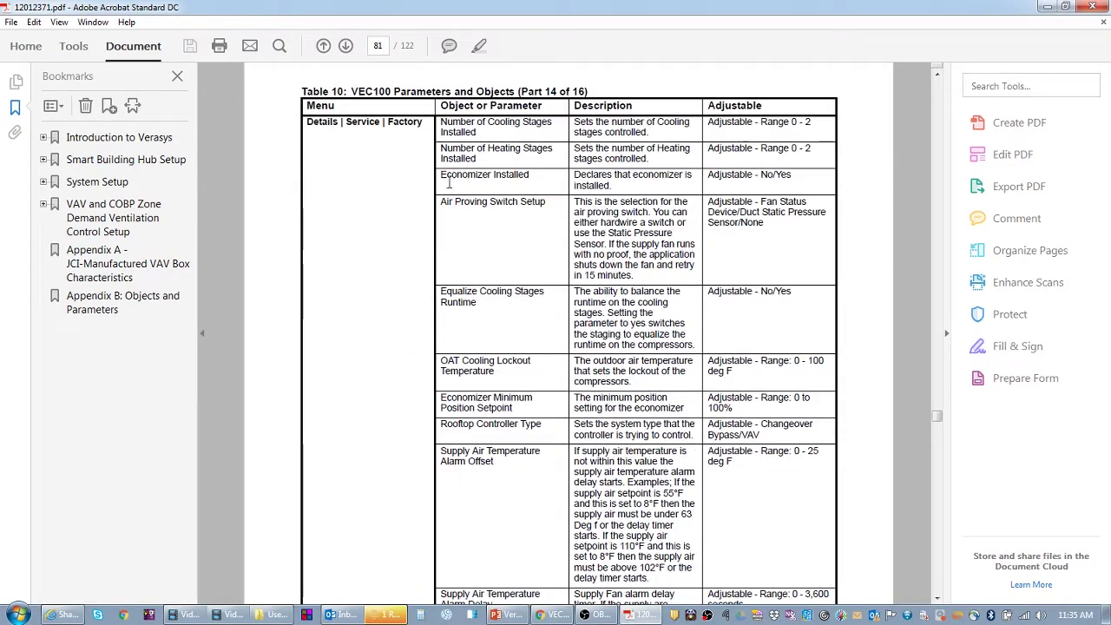
- Highlight factory parameters like Equalize Cooling Stages Runtime and OAT Cooling Lockout, then return to Verasys
drag(440, 204, 536, 205)
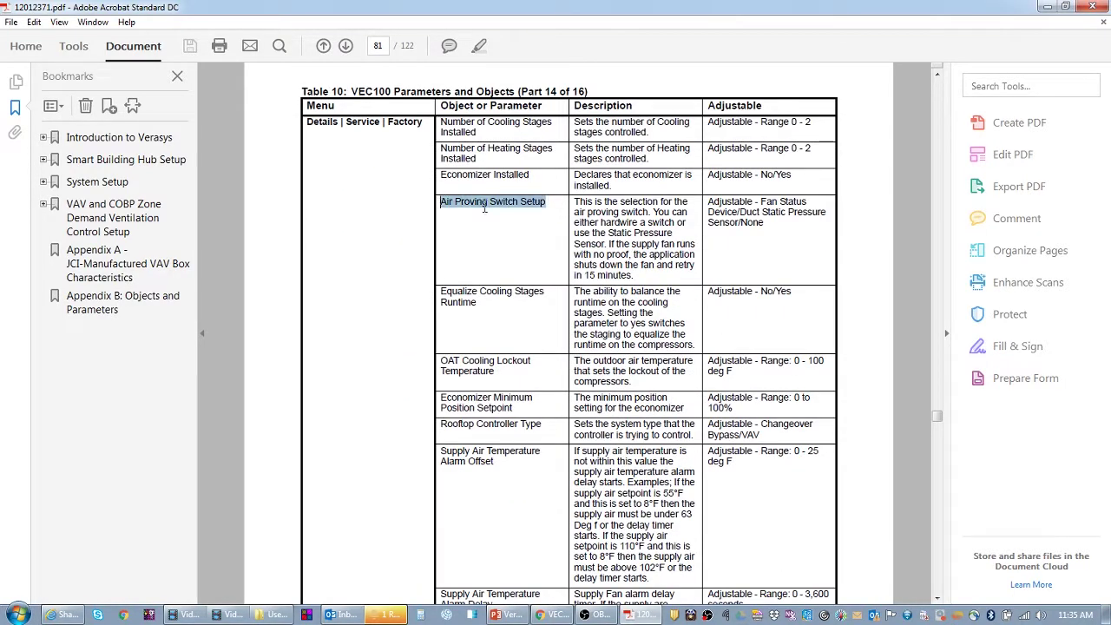
drag(309, 121, 422, 121)
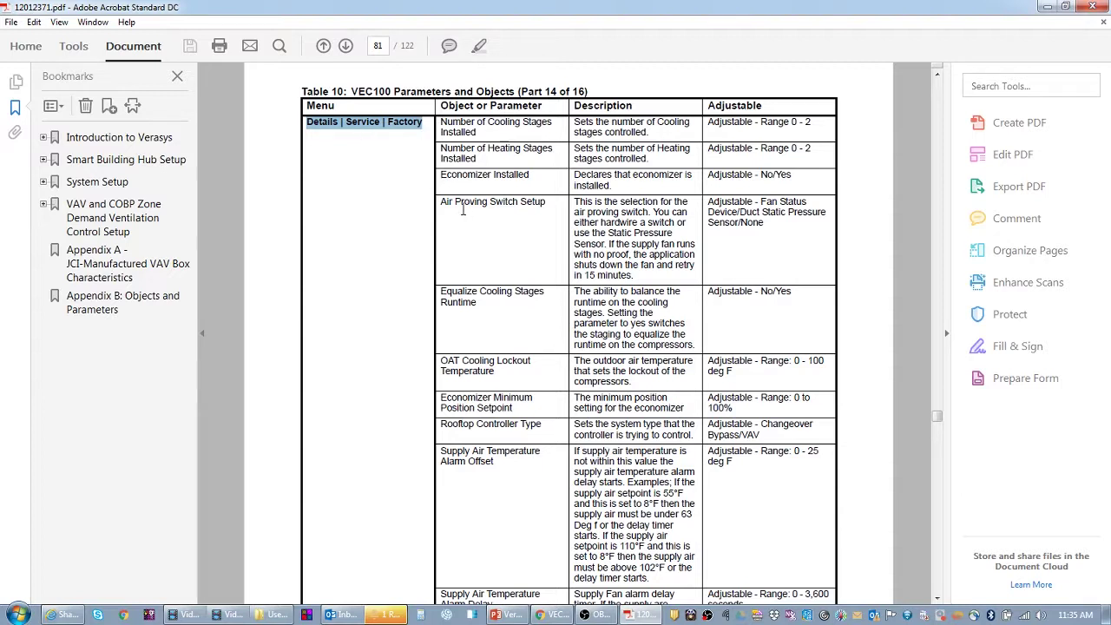
drag(440, 292, 476, 305)
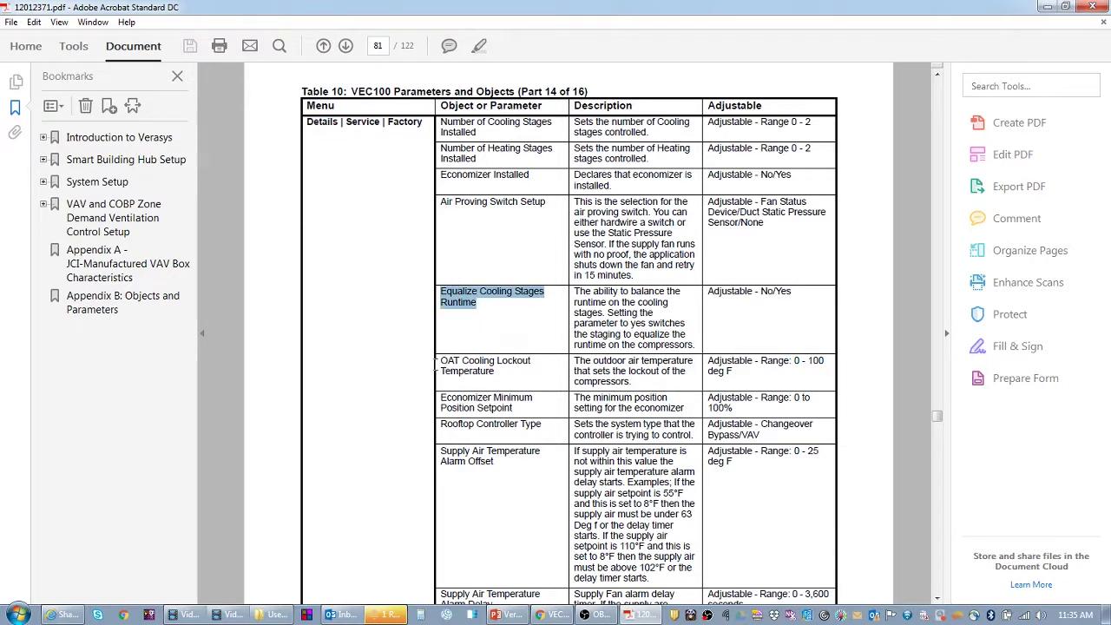
drag(440, 360, 493, 384)
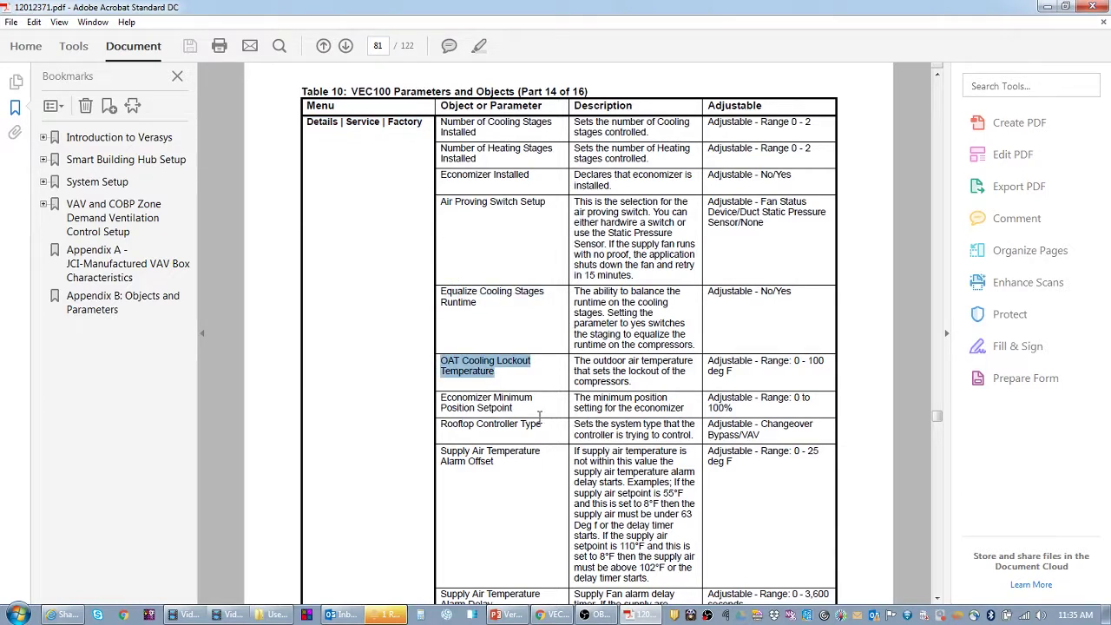
scroll(592, 452, down, 2)
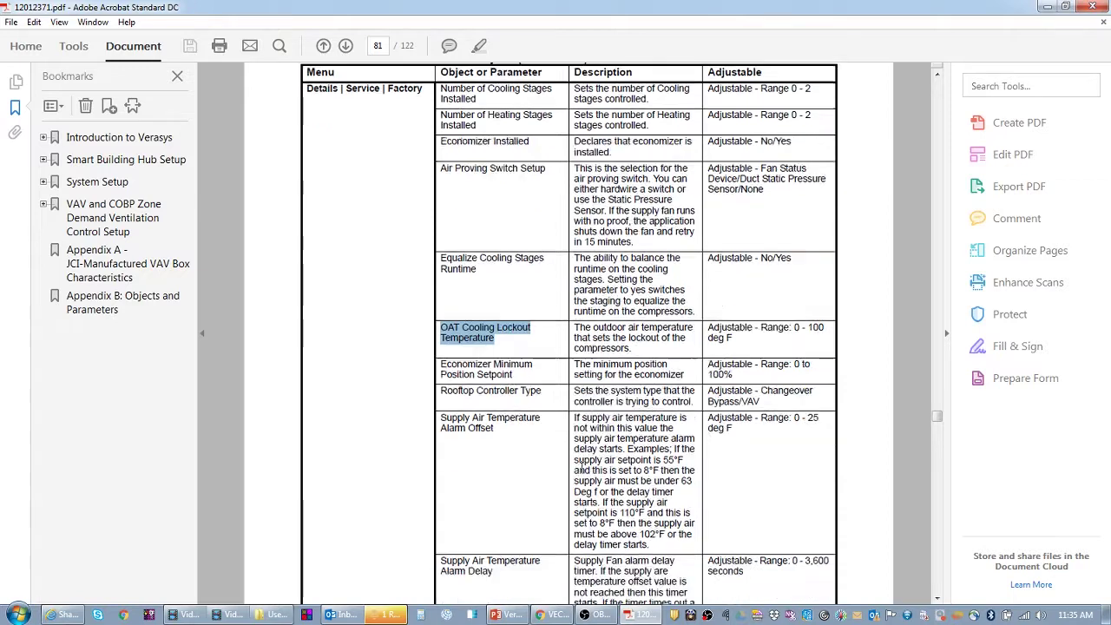
drag(575, 383, 649, 512)
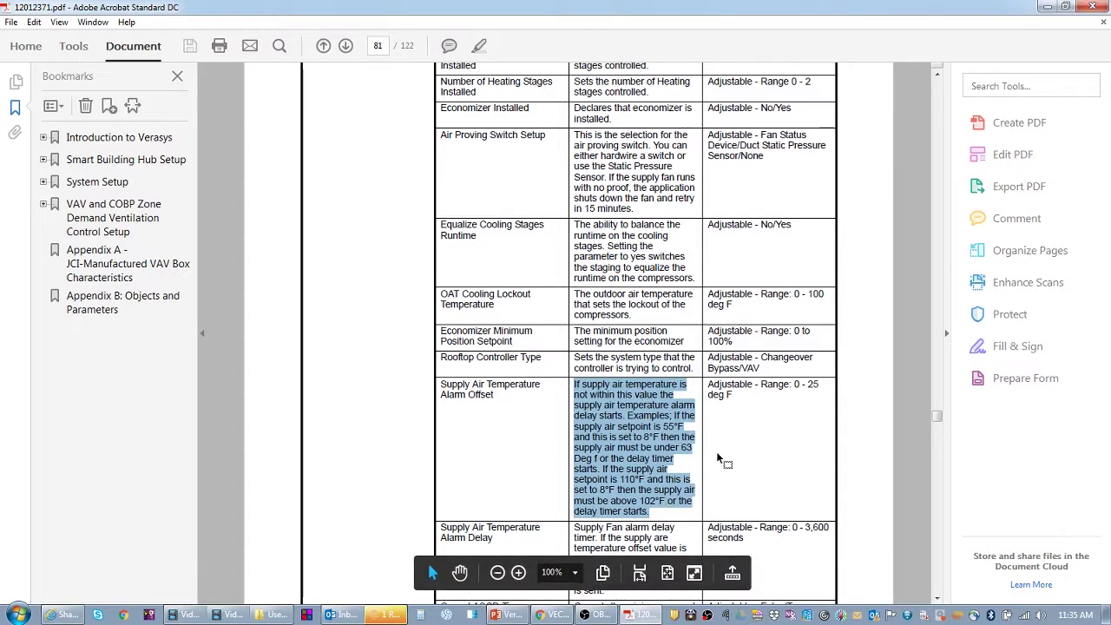
click(534, 424)
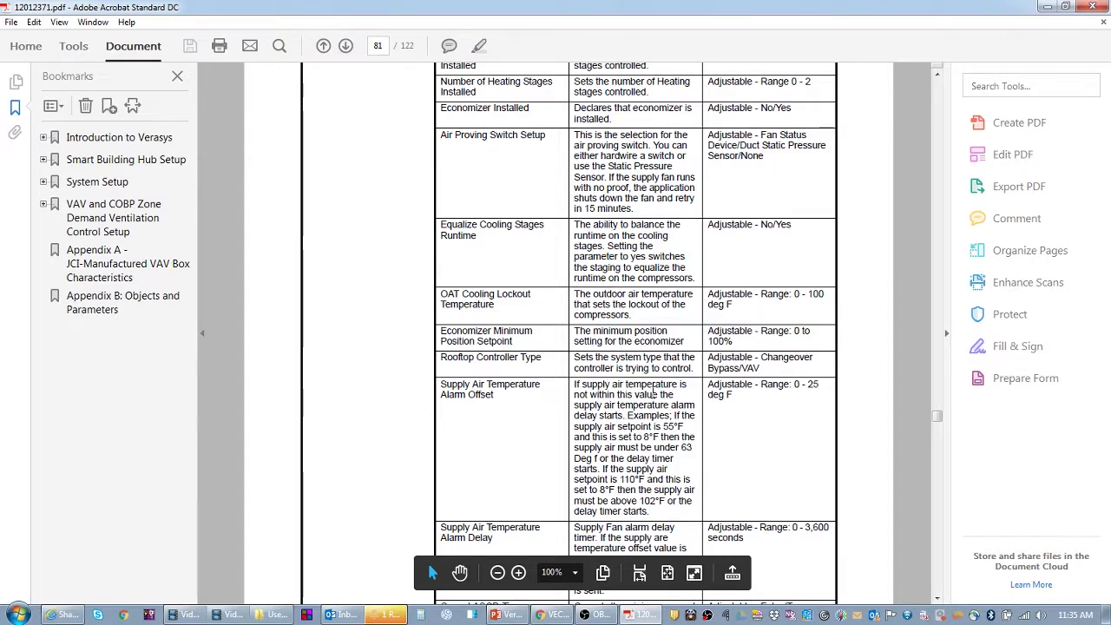
scroll(767, 460, up, 2)
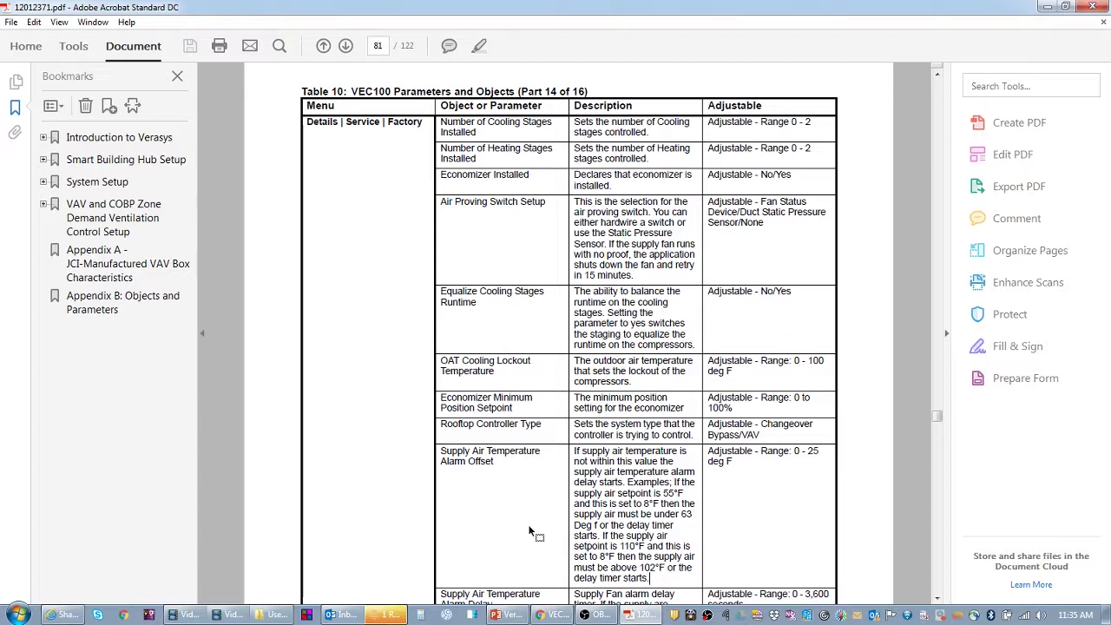
click(559, 616)
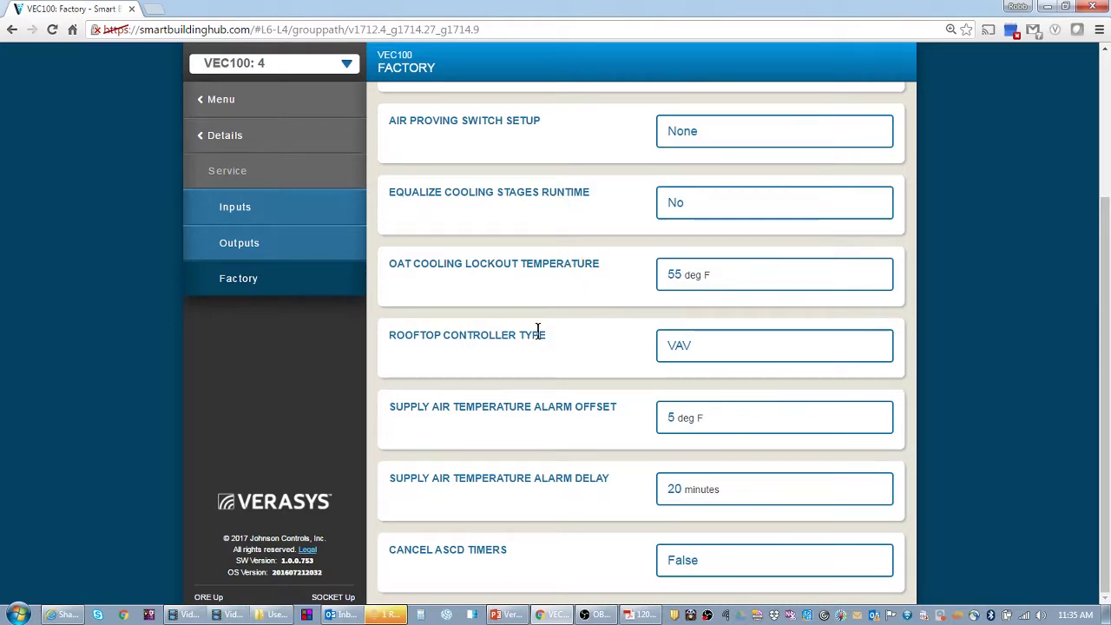
- Change VEC100's Rooftop Controller Type to Changeover Bypass and save it
click(695, 349)
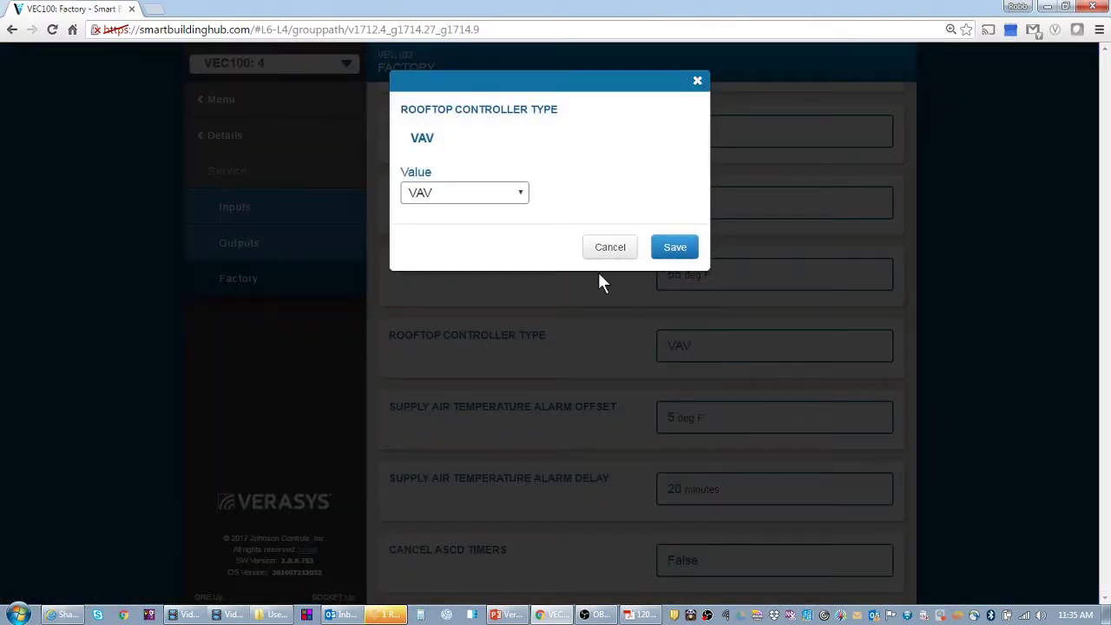
click(509, 198)
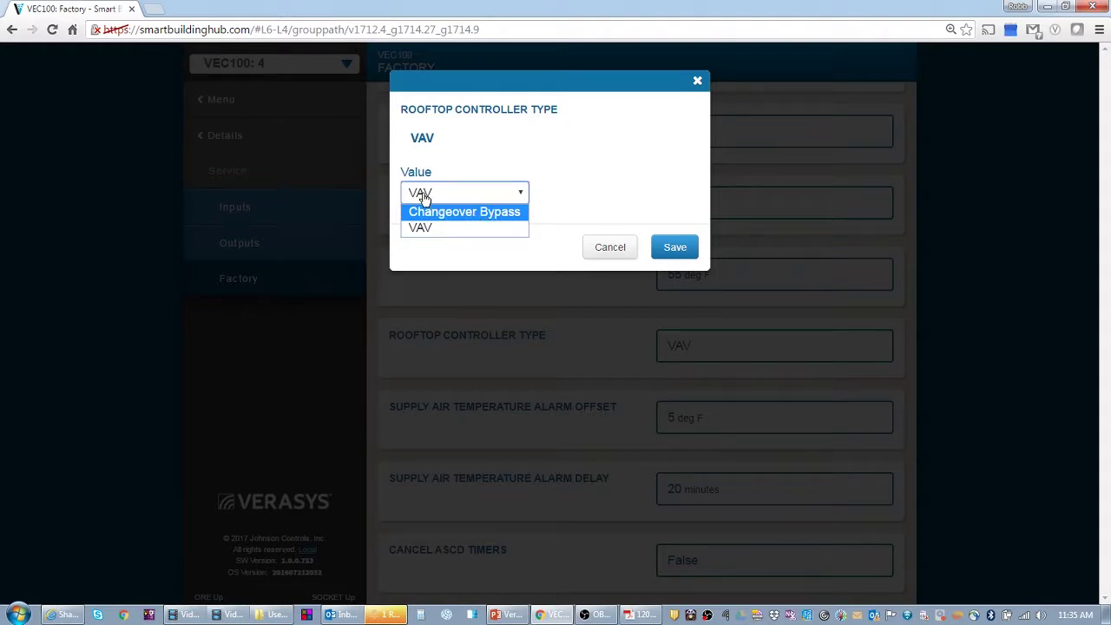
click(440, 215)
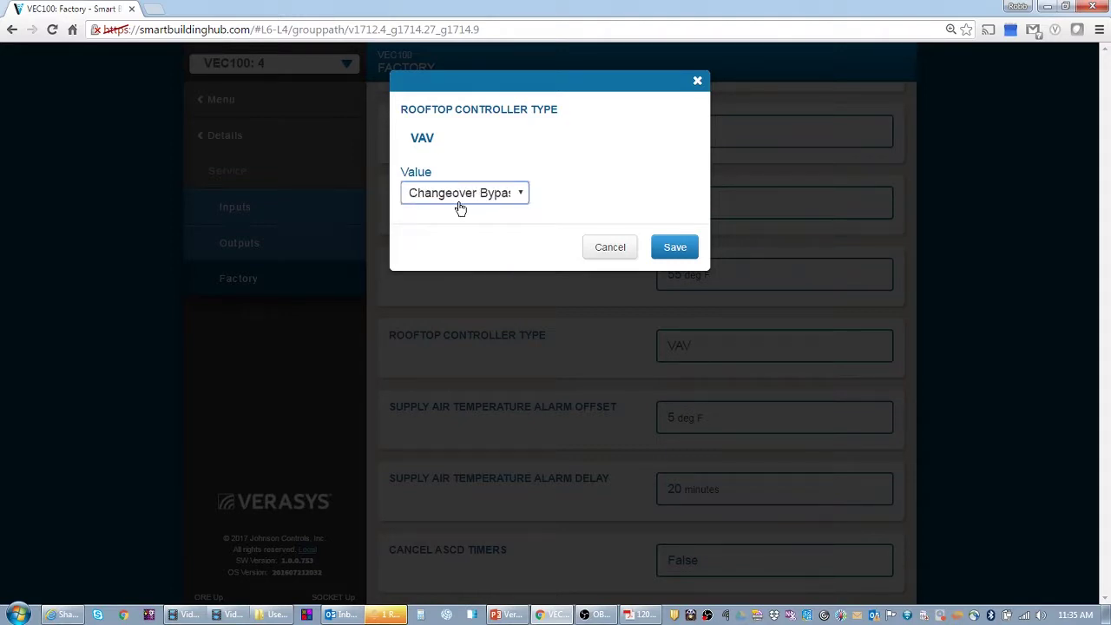
click(676, 248)
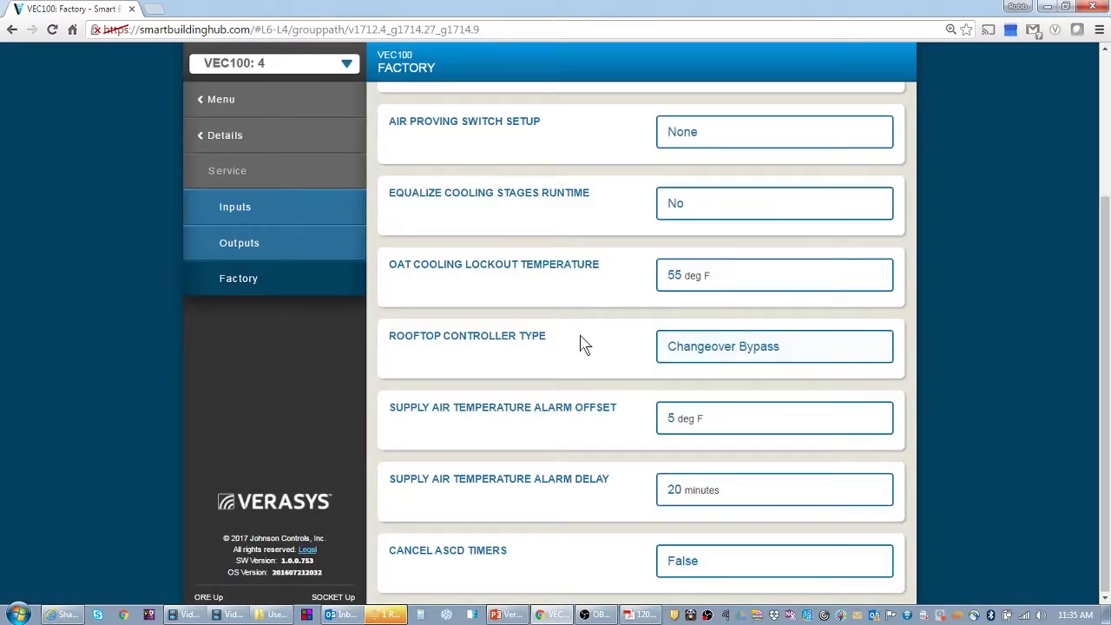
scroll(633, 209, up, 2)
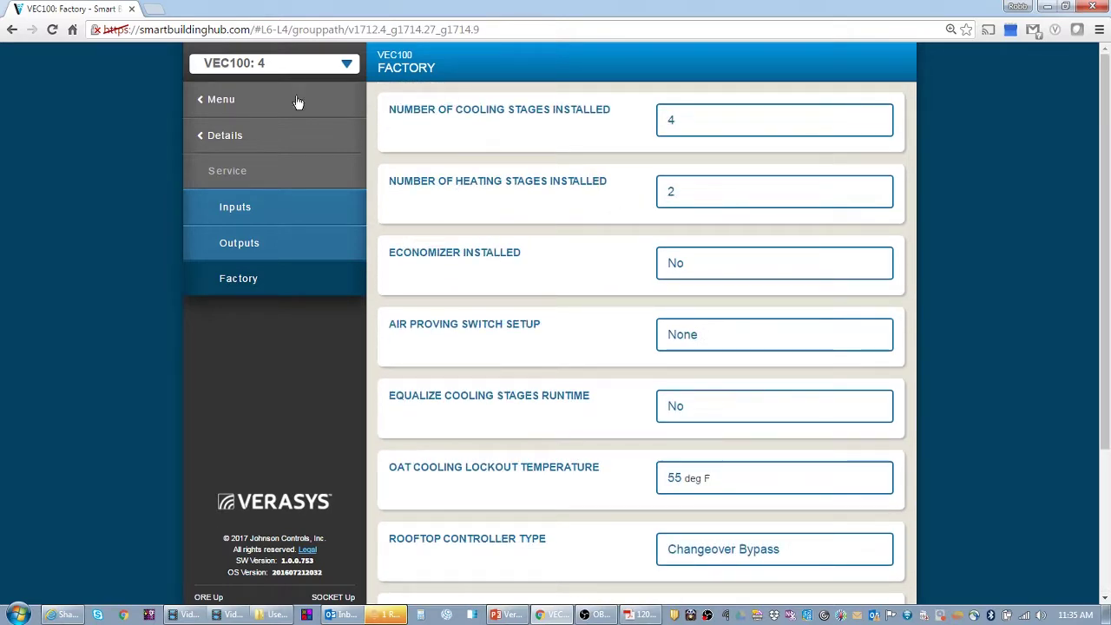
click(255, 100)
- Review ZEC 100's Changeover settings: 2 minimum requests, 25-minute minimum time, Cooling Timer Expired
click(224, 401)
click(483, 206)
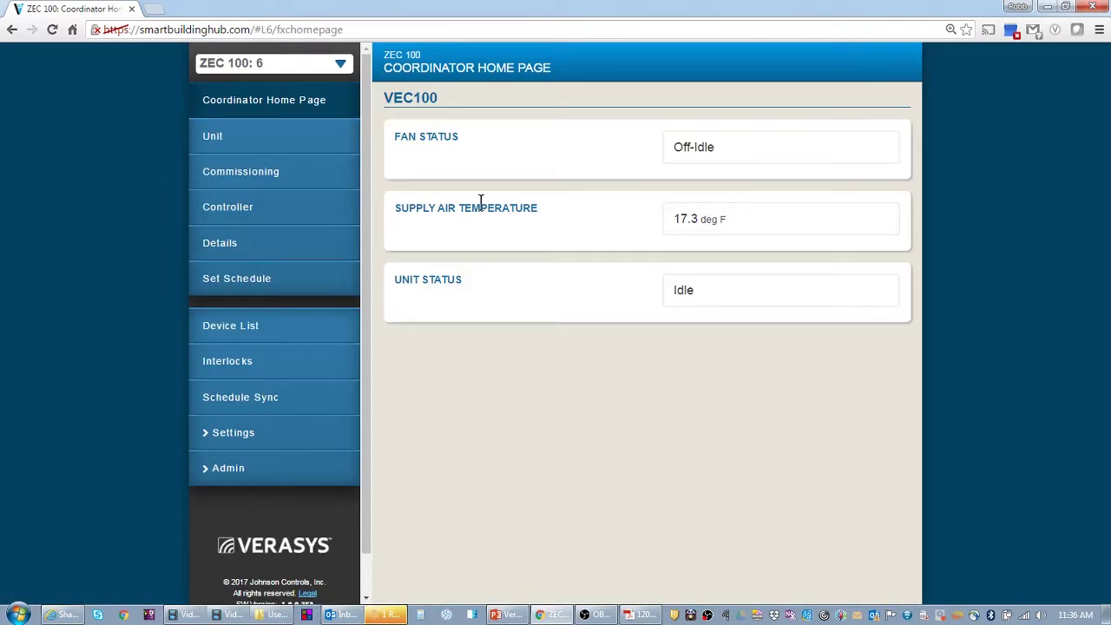
click(224, 252)
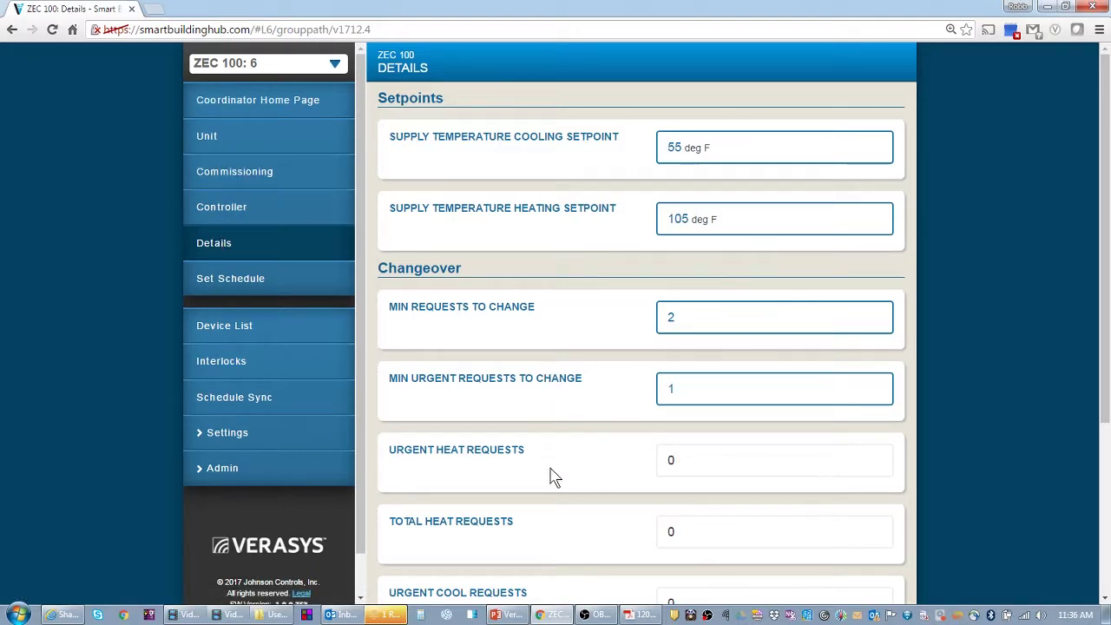
scroll(552, 476, down, 3)
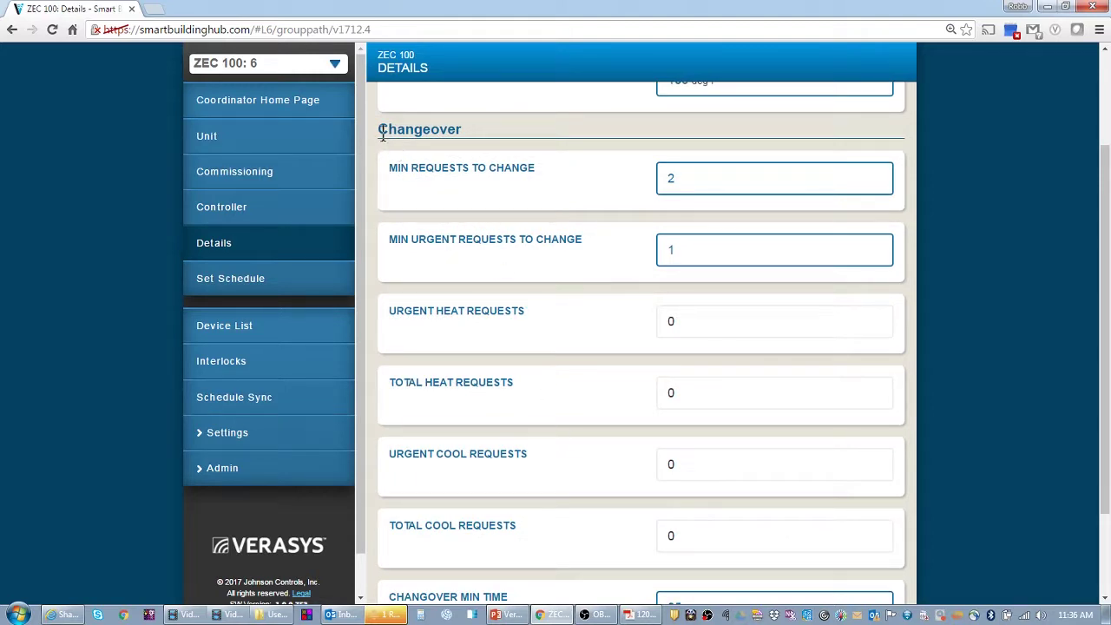
drag(379, 130, 465, 132)
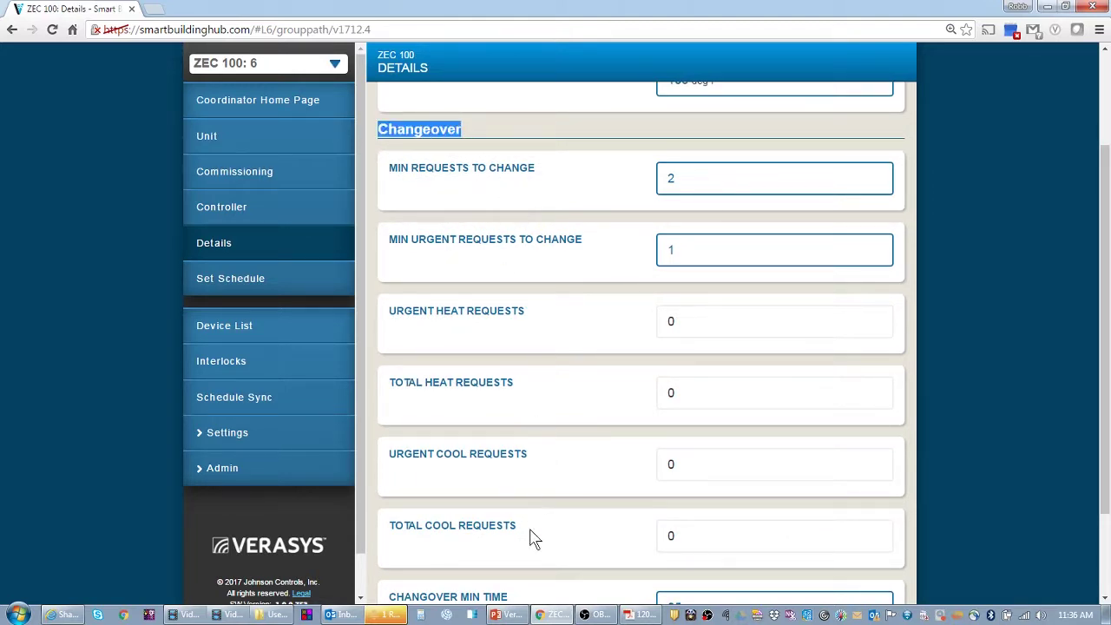
scroll(538, 590, down, 2)
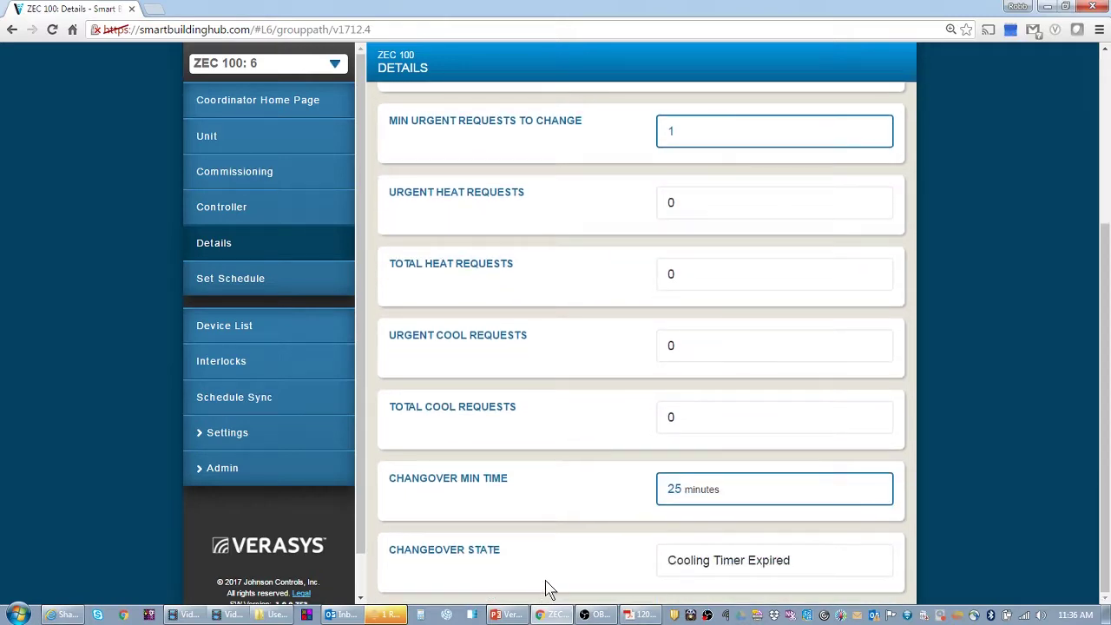
scroll(547, 582, up, 3)
scroll(509, 318, up, 2)
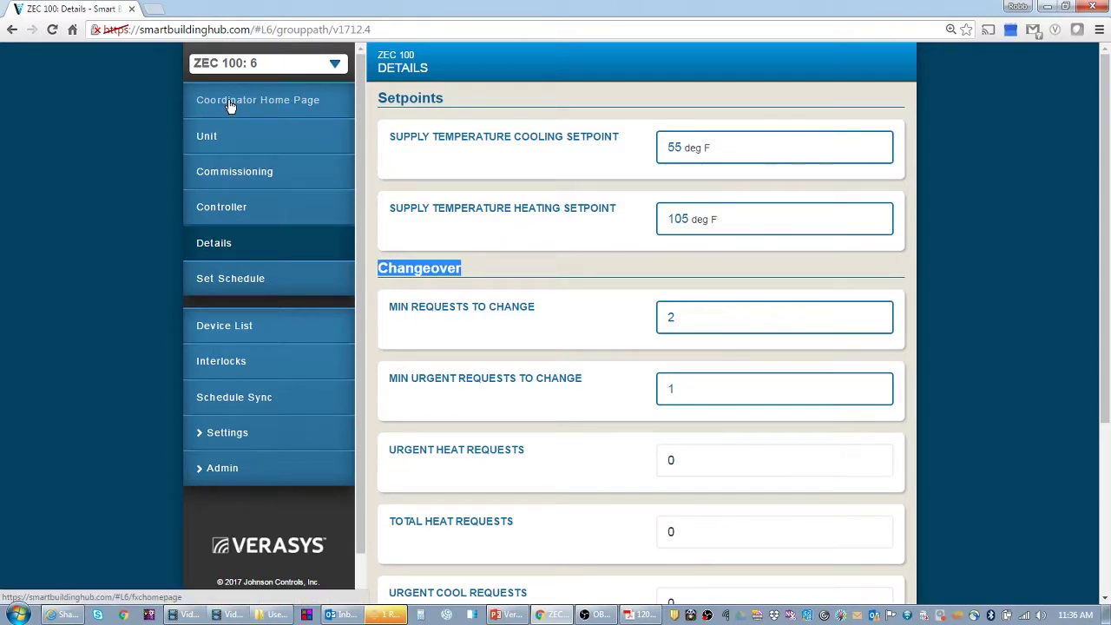
- Navigate back to VEC100's Details > Service > Factory settings page
click(217, 330)
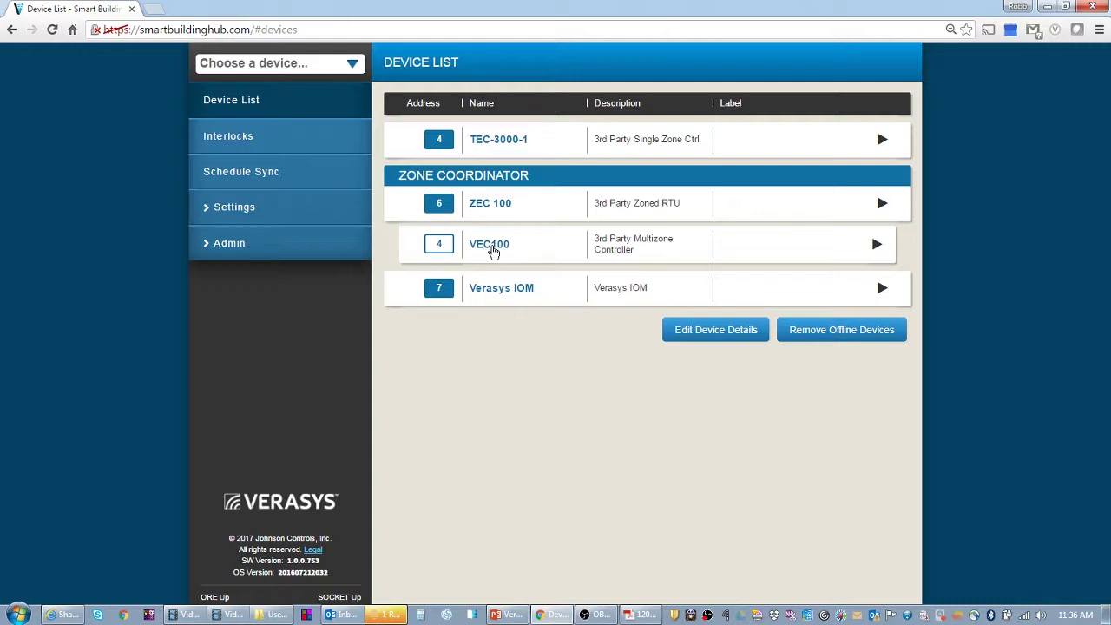
click(492, 247)
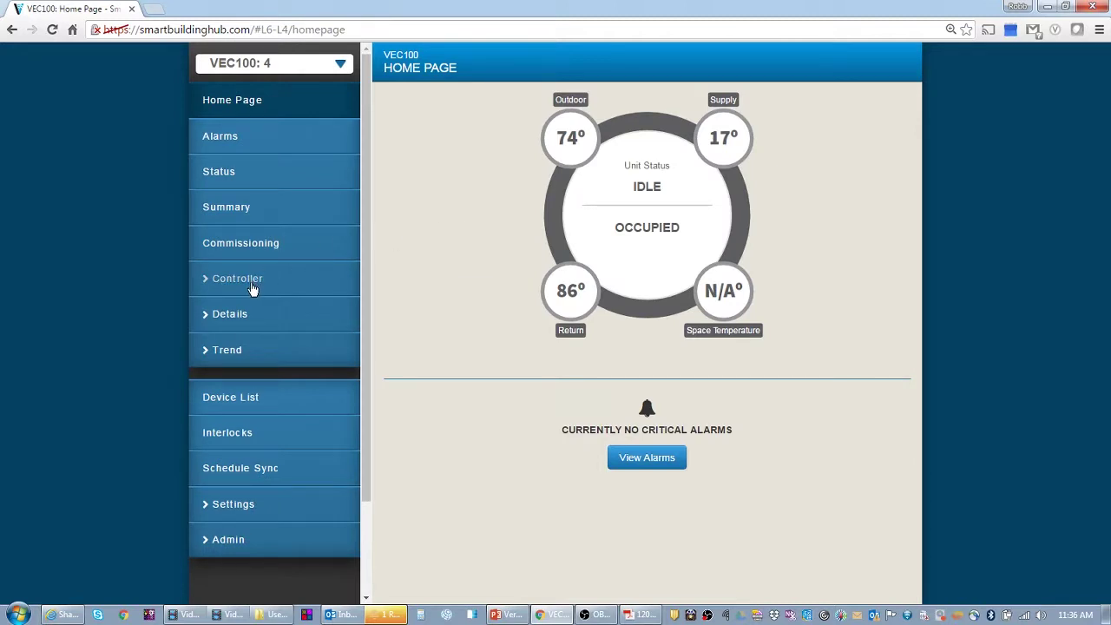
click(213, 316)
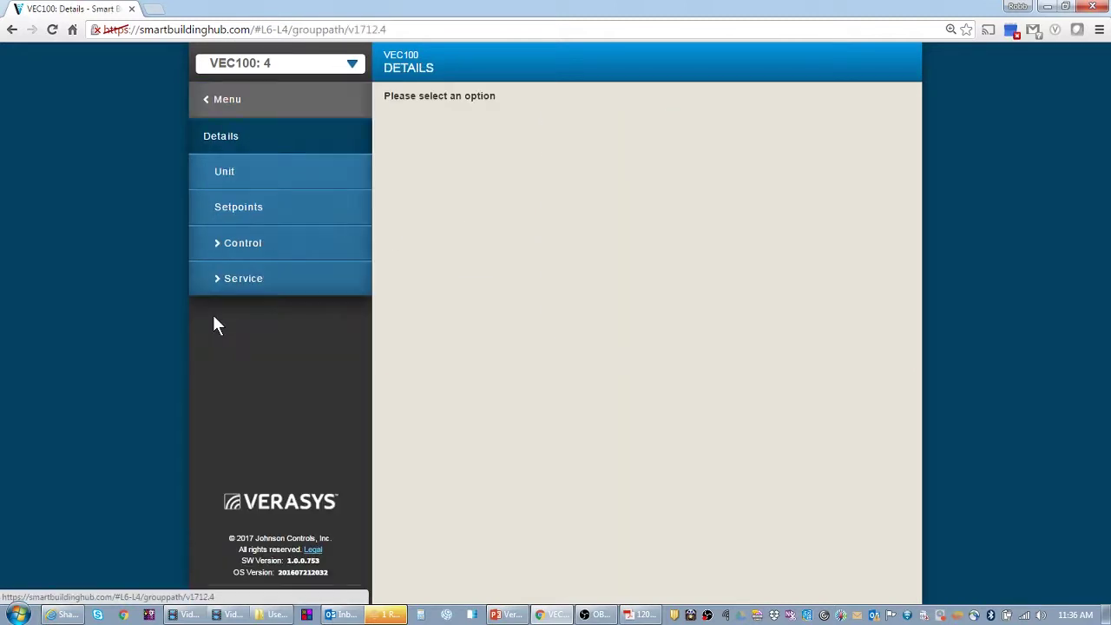
click(238, 288)
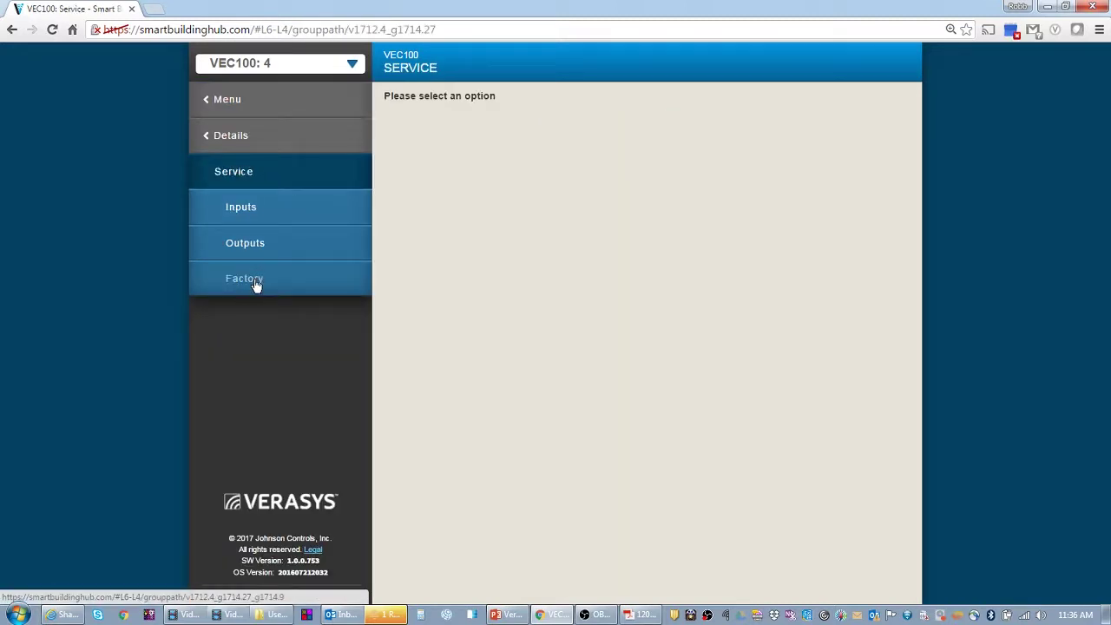
click(255, 283)
scroll(607, 362, down, 2)
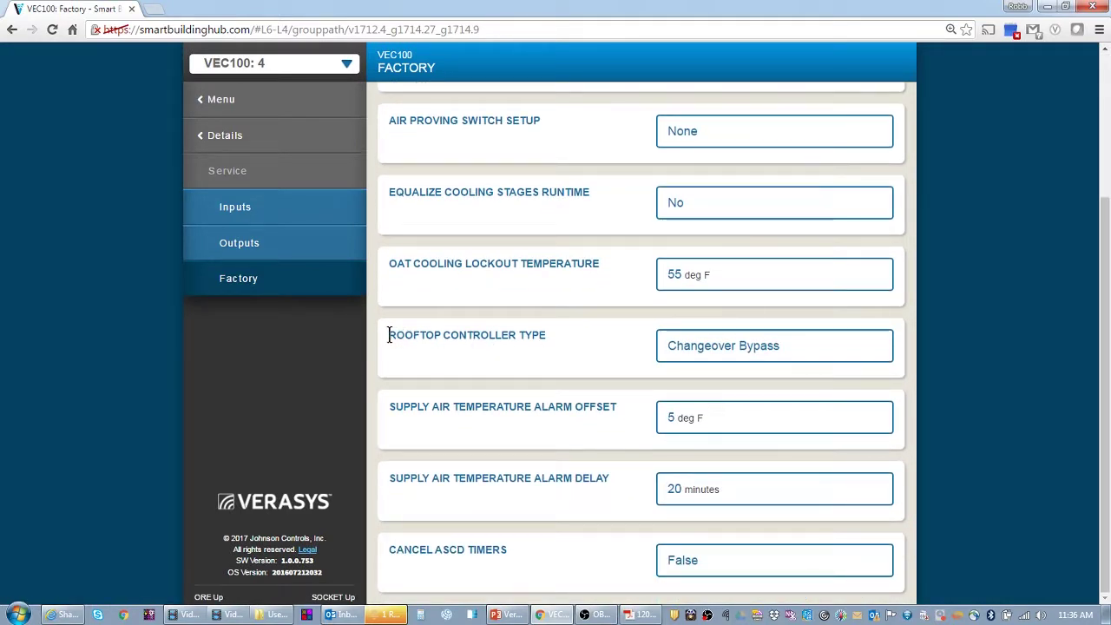
drag(388, 335, 540, 335)
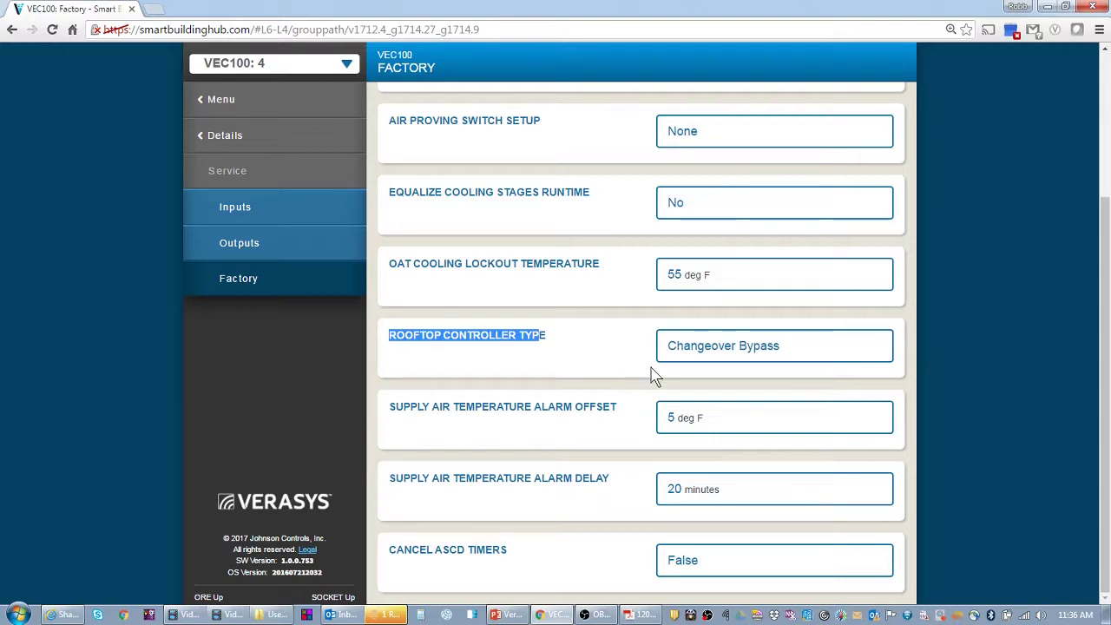
- Inspect the Rooftop Controller Type choices and cancel, keeping Changeover Bypass
click(696, 355)
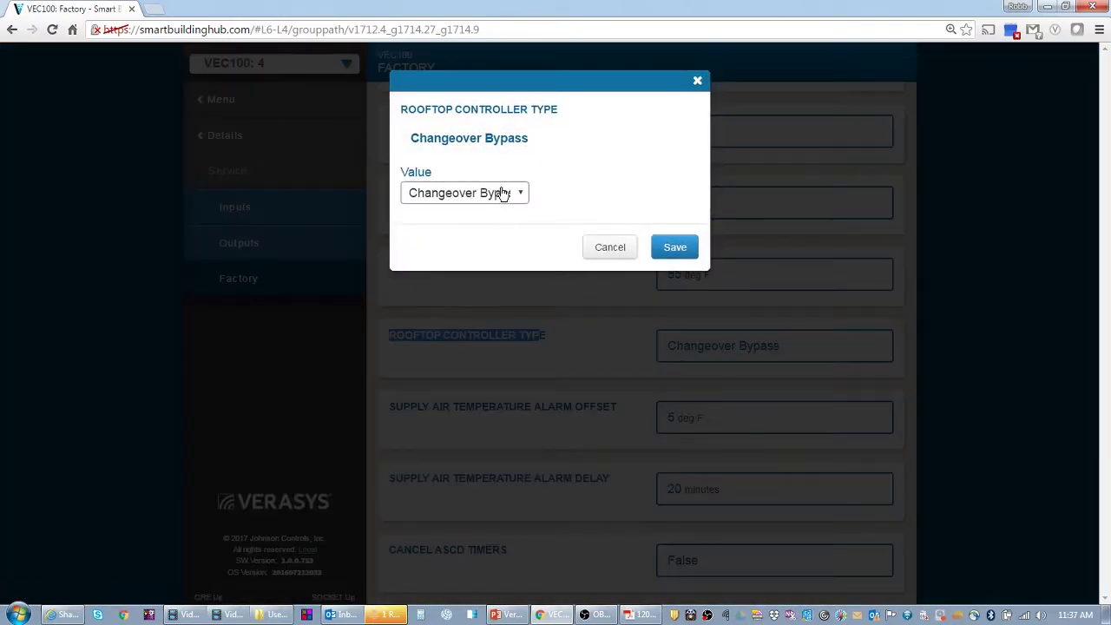
click(504, 193)
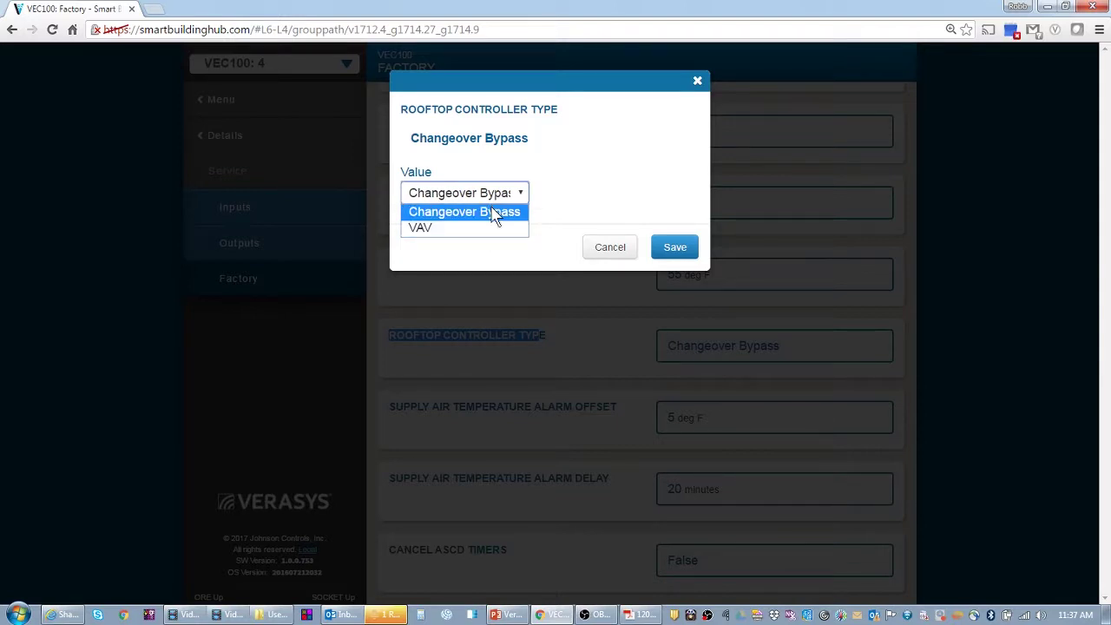
click(607, 250)
click(608, 250)
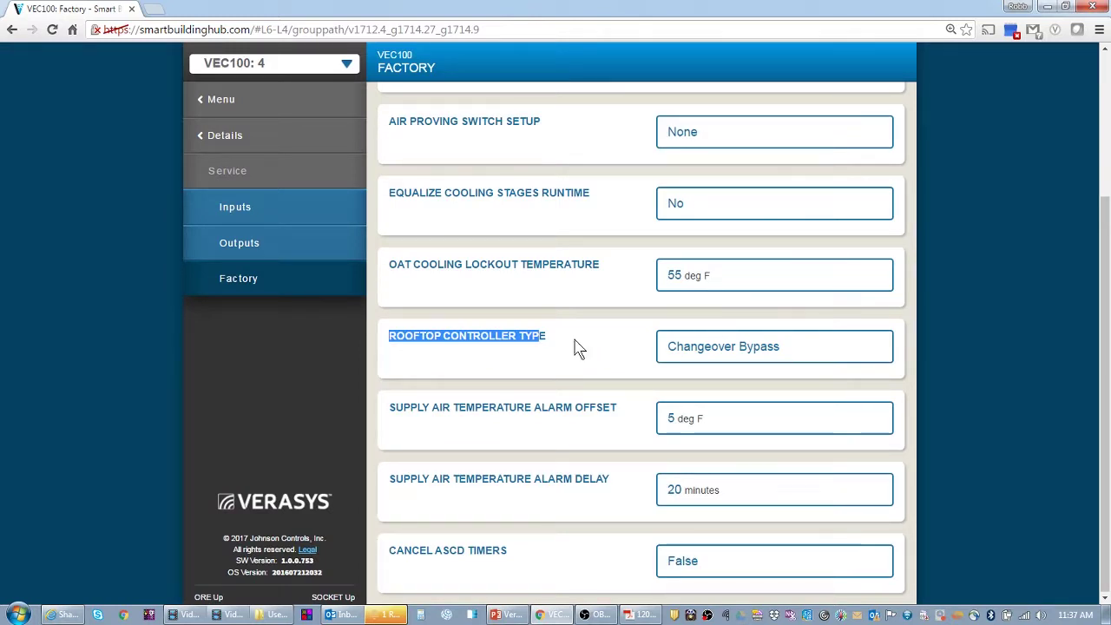
- Check the ZEC 100's empty weekly occupancy schedule, then open the Schedule Sync list showing TEST SCHEDULE
click(221, 101)
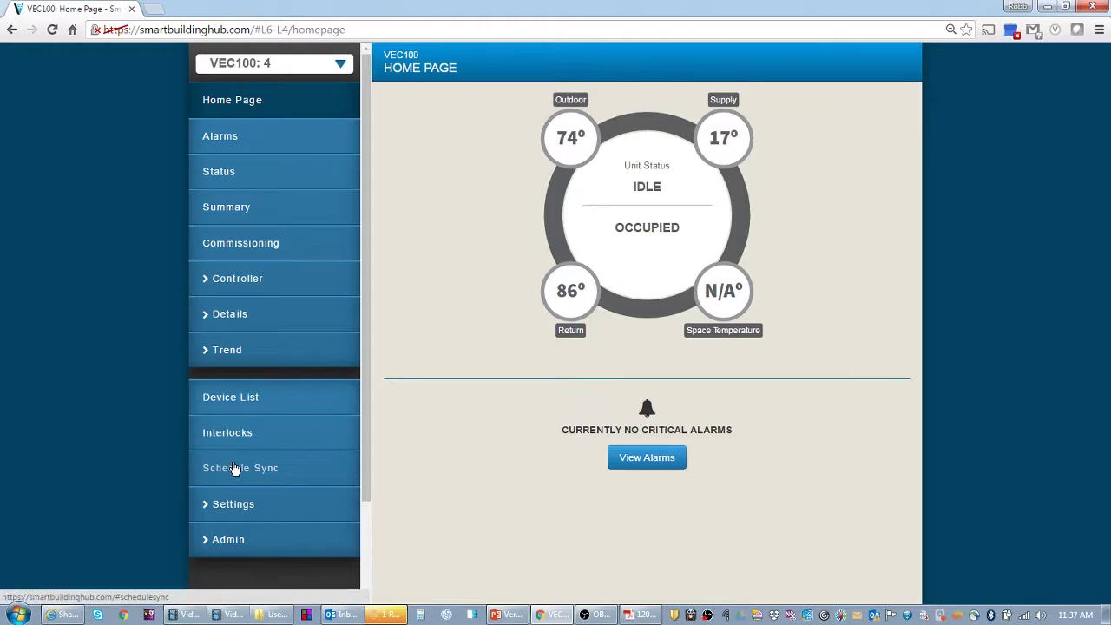
click(247, 401)
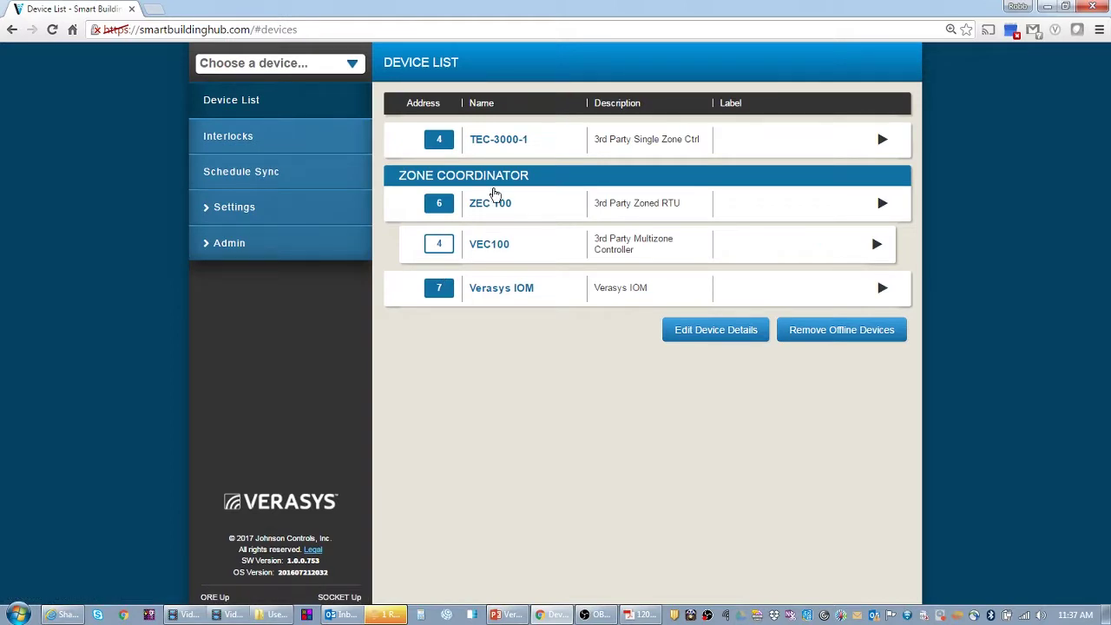
click(490, 206)
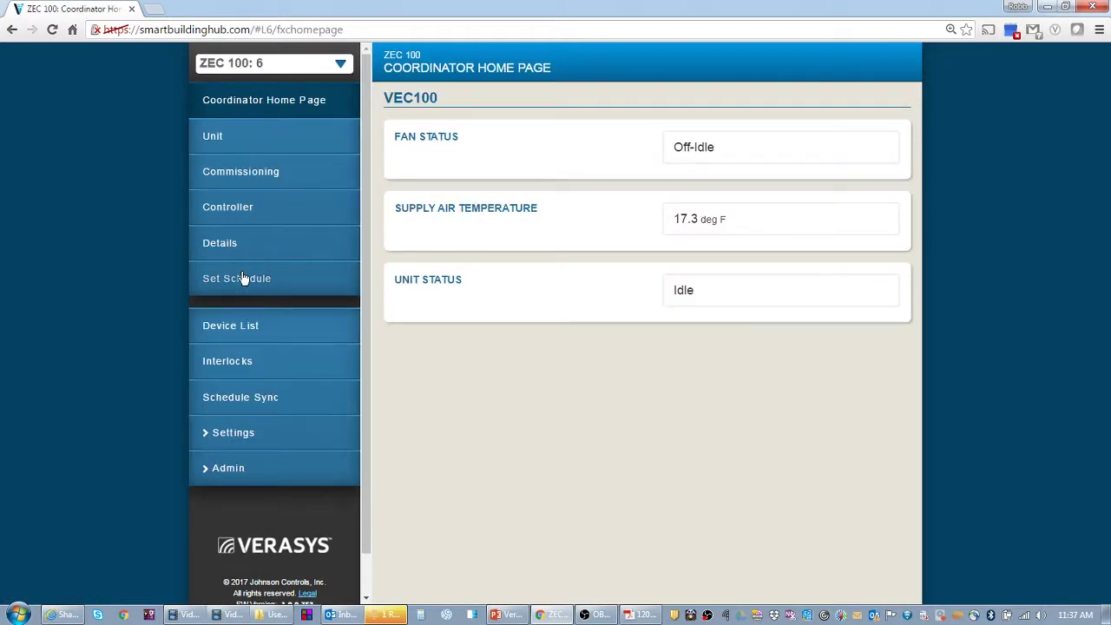
click(241, 281)
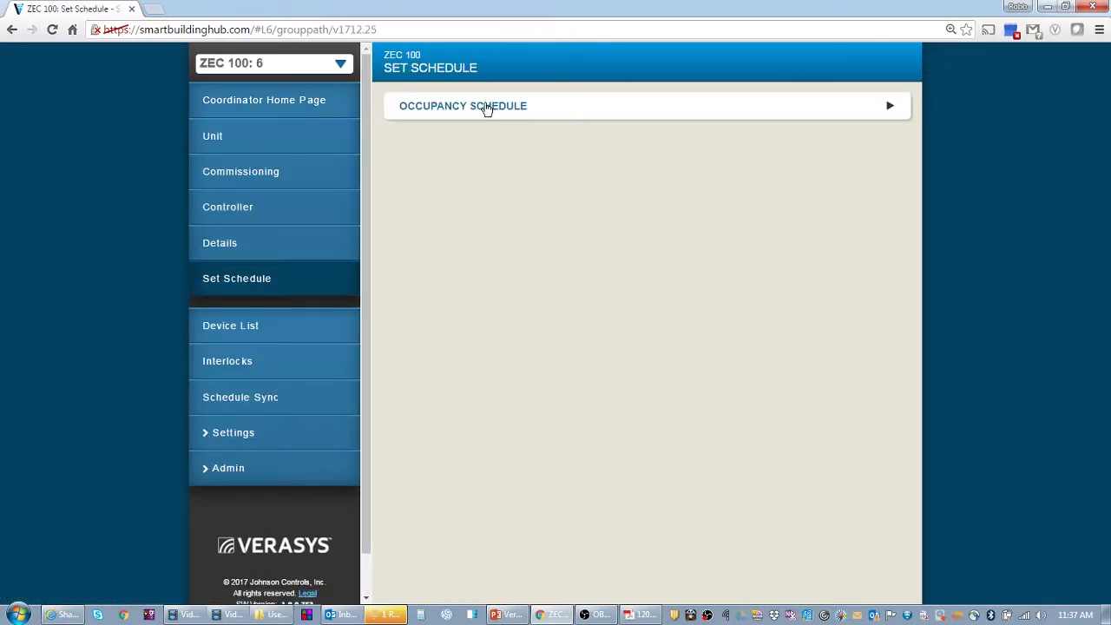
click(488, 108)
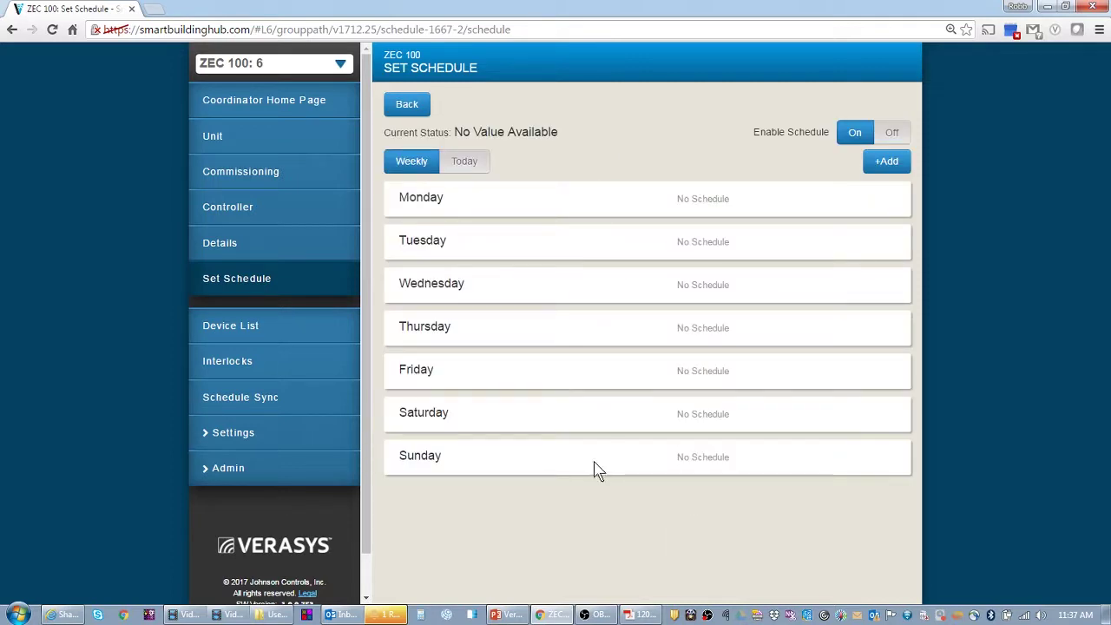
click(250, 399)
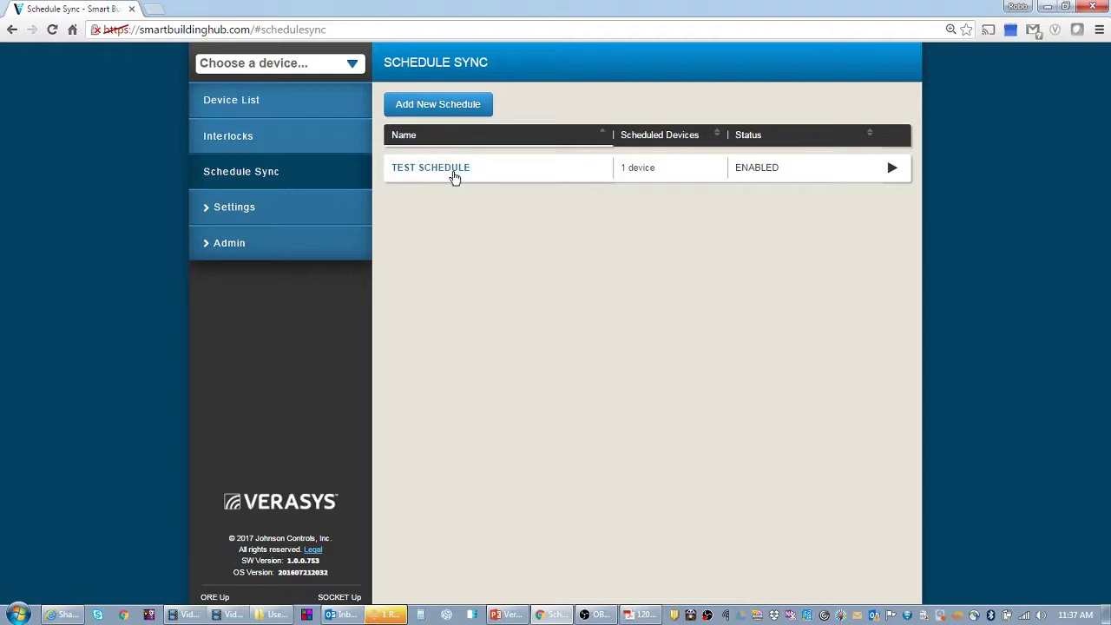
- Start a new synced schedule and enter 'VEC Schedule' as its name
click(432, 106)
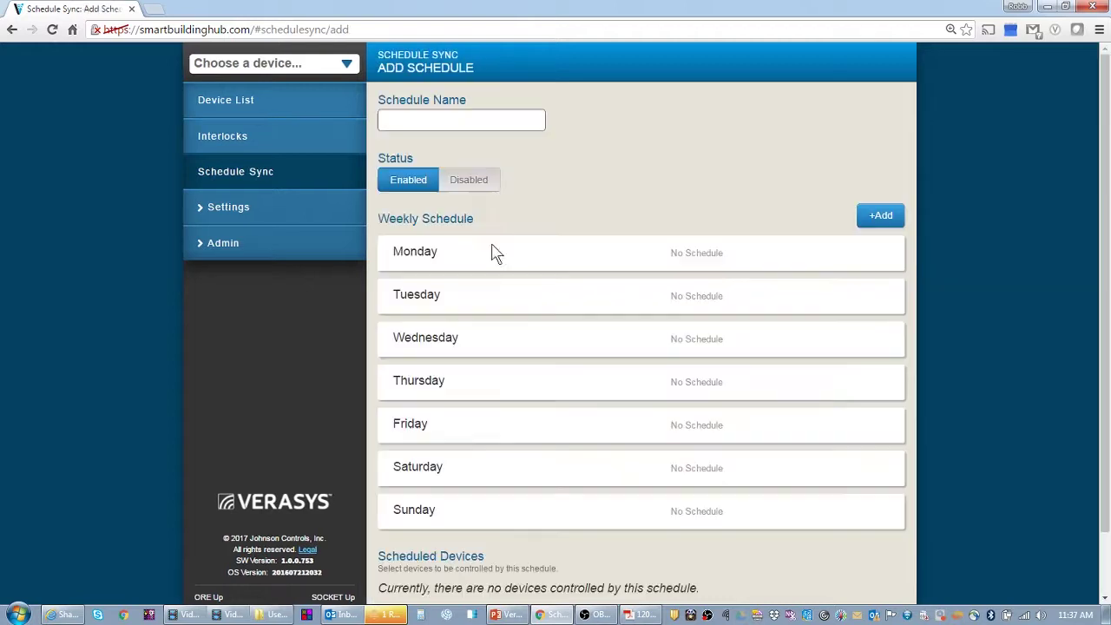
click(400, 119)
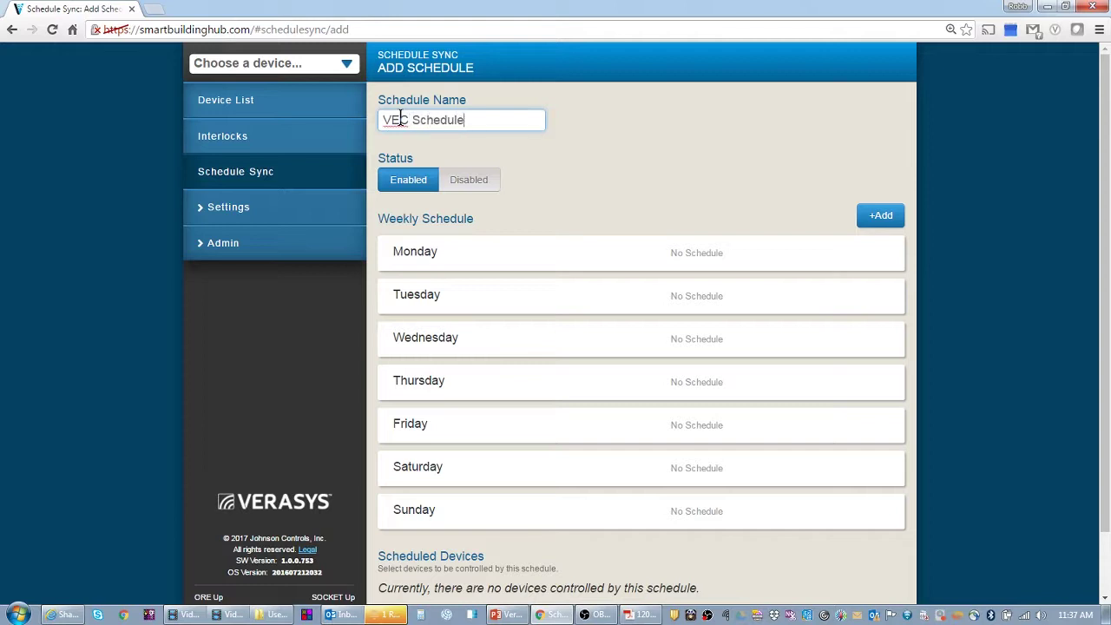
- Add a 00:00 Occupied time entry ticked for Monday through Sunday
click(880, 216)
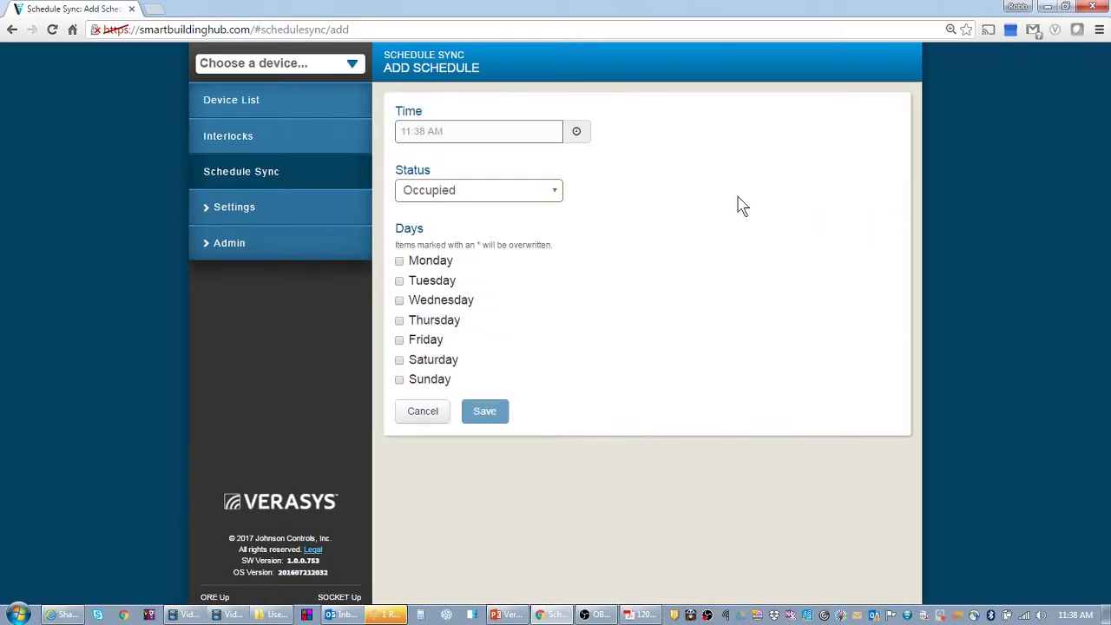
click(577, 135)
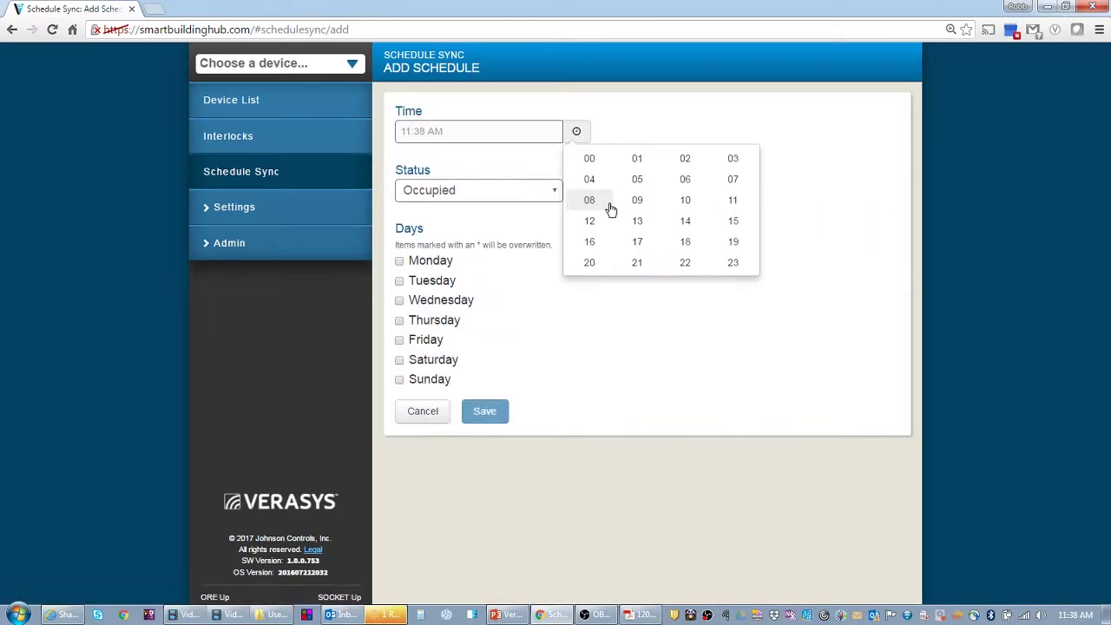
click(589, 159)
click(713, 204)
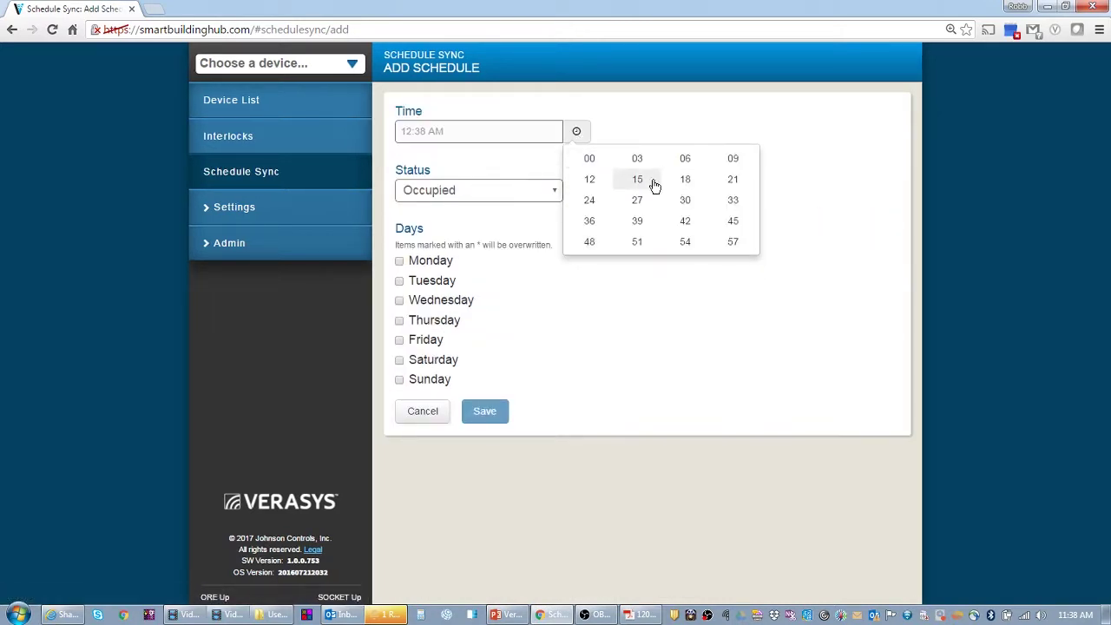
click(589, 160)
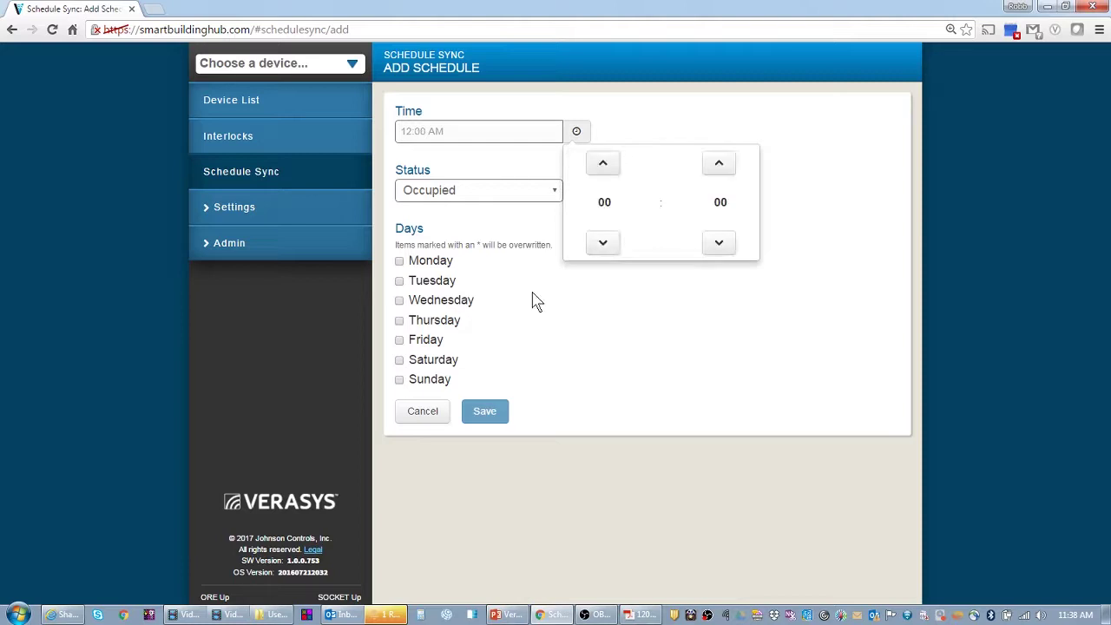
click(424, 264)
click(422, 282)
click(423, 301)
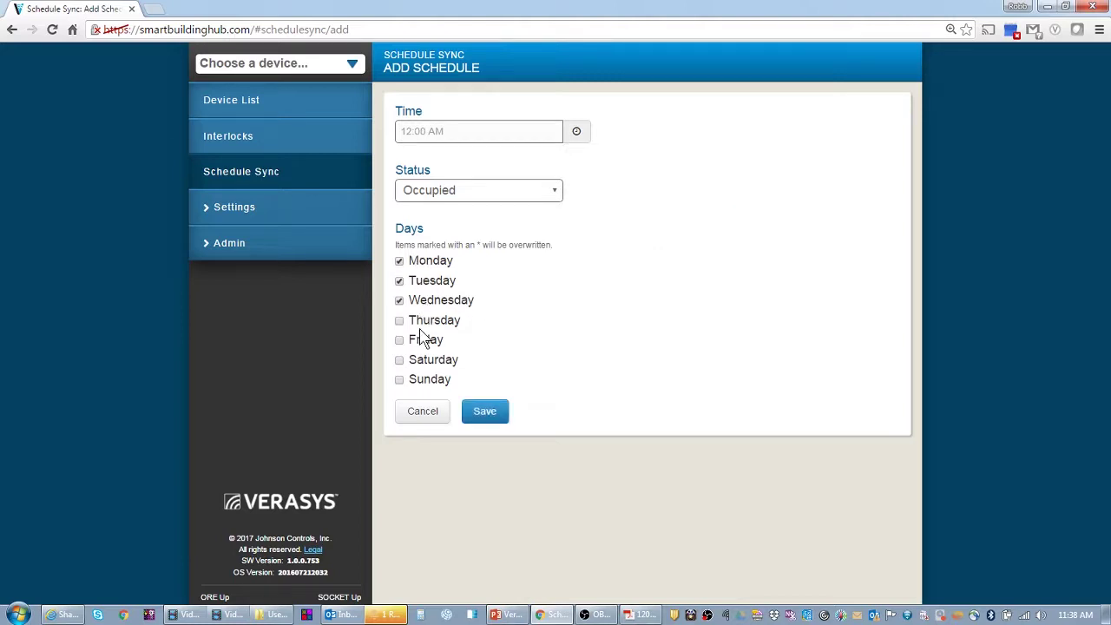
click(423, 320)
click(423, 340)
click(422, 360)
click(423, 382)
- Save the 12:00 AM Occupied entry, select ZEC 100 as the device, and save VEC Schedule
click(487, 413)
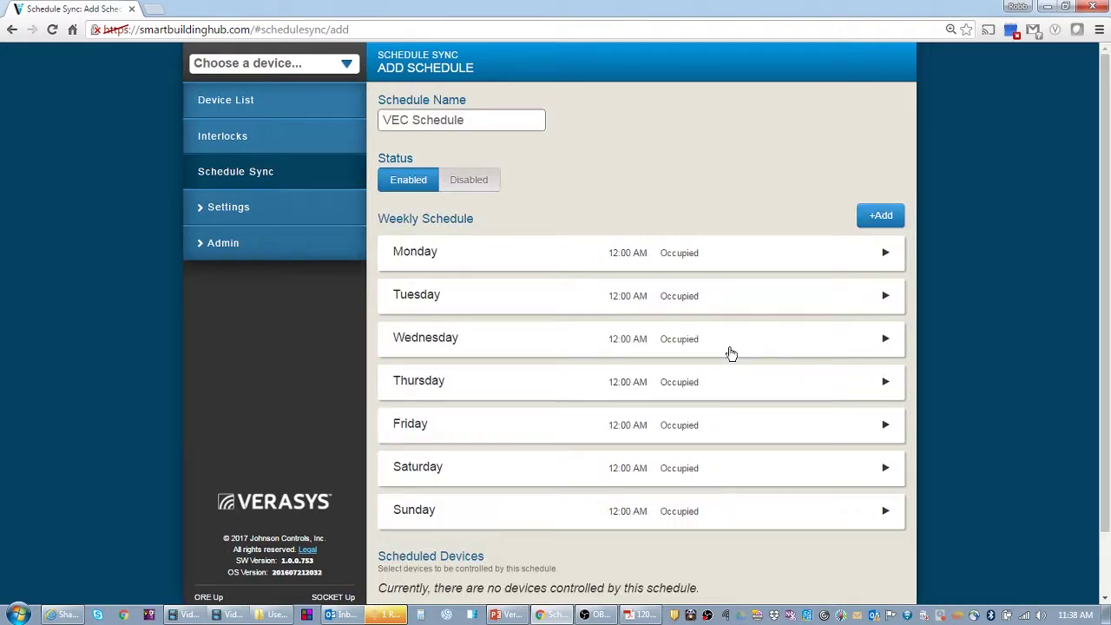
scroll(704, 531, down, 1)
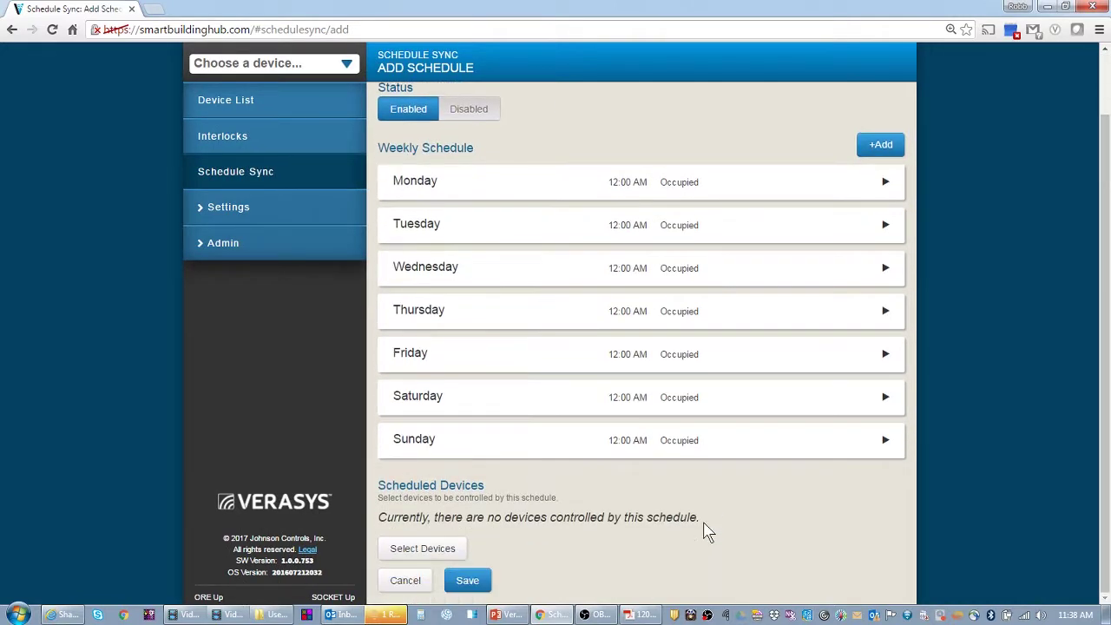
click(435, 549)
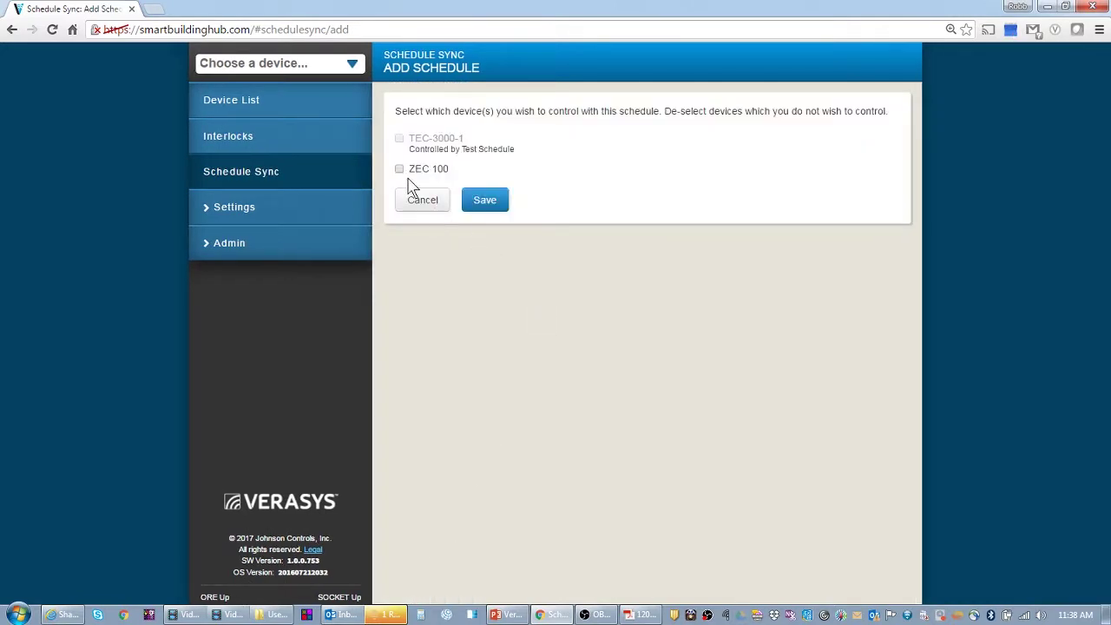
click(478, 204)
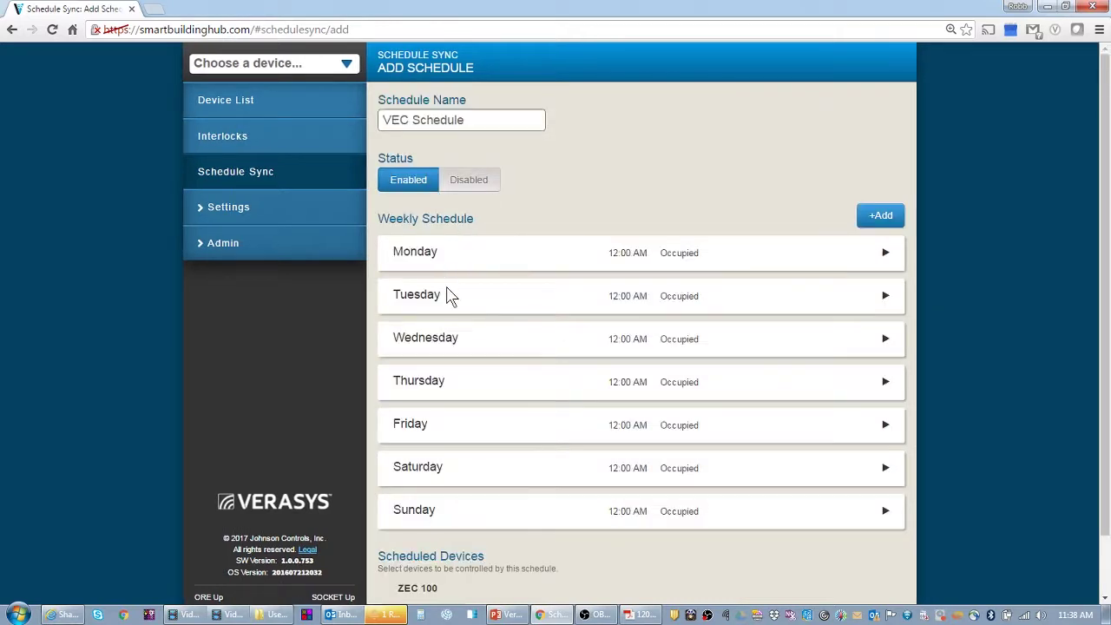
scroll(542, 395, down, 1)
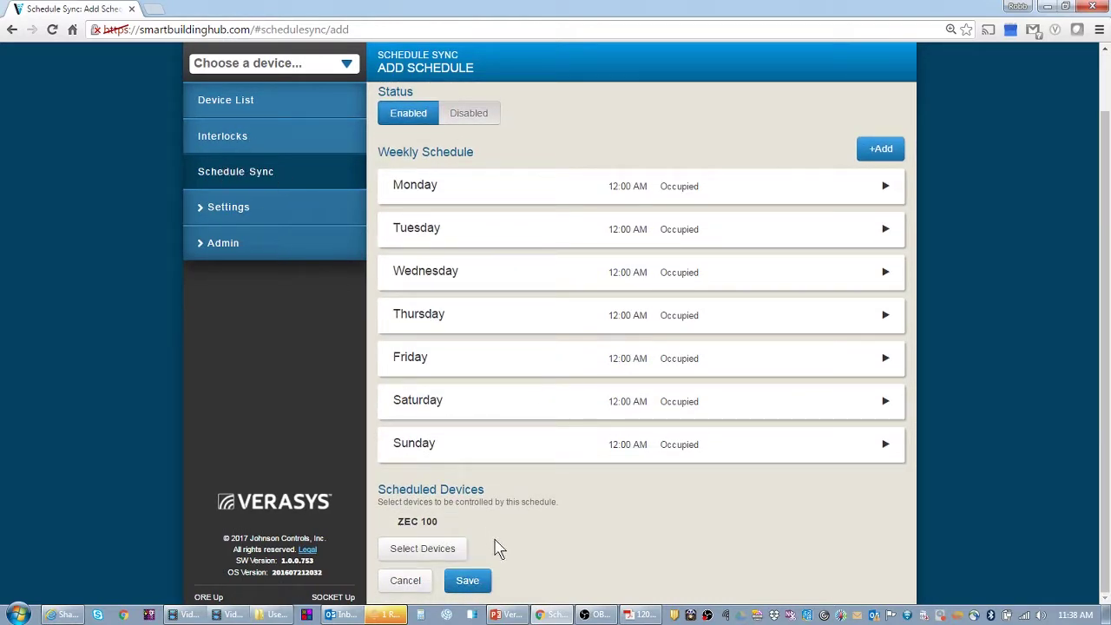
drag(399, 520, 441, 521)
click(468, 581)
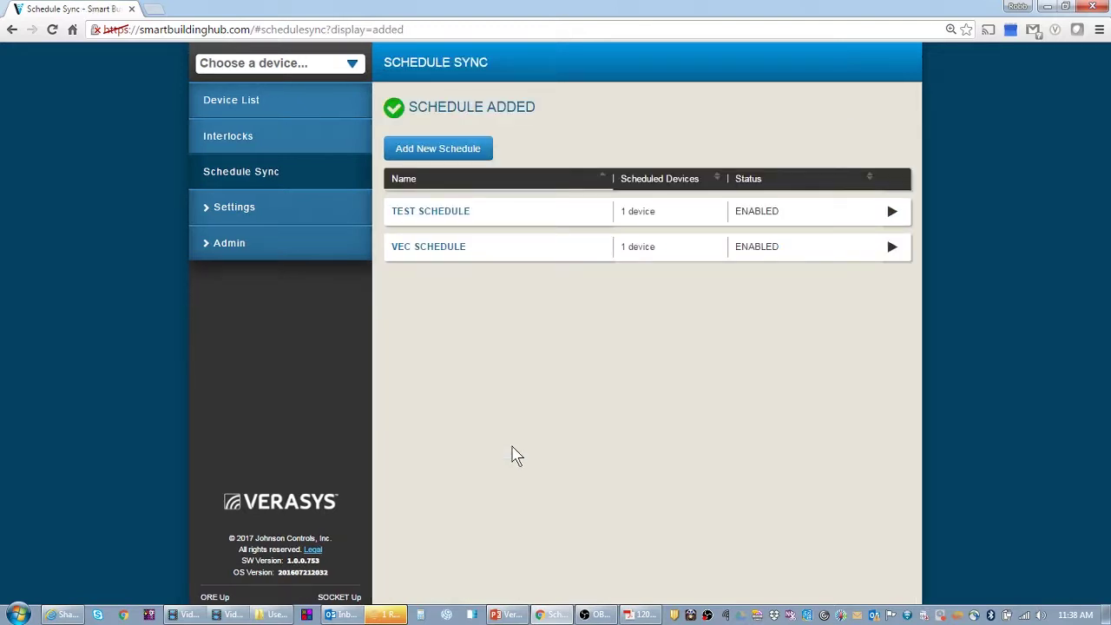
- Revisit the ZEC 100's weekly occupancy schedule from the device list
click(226, 103)
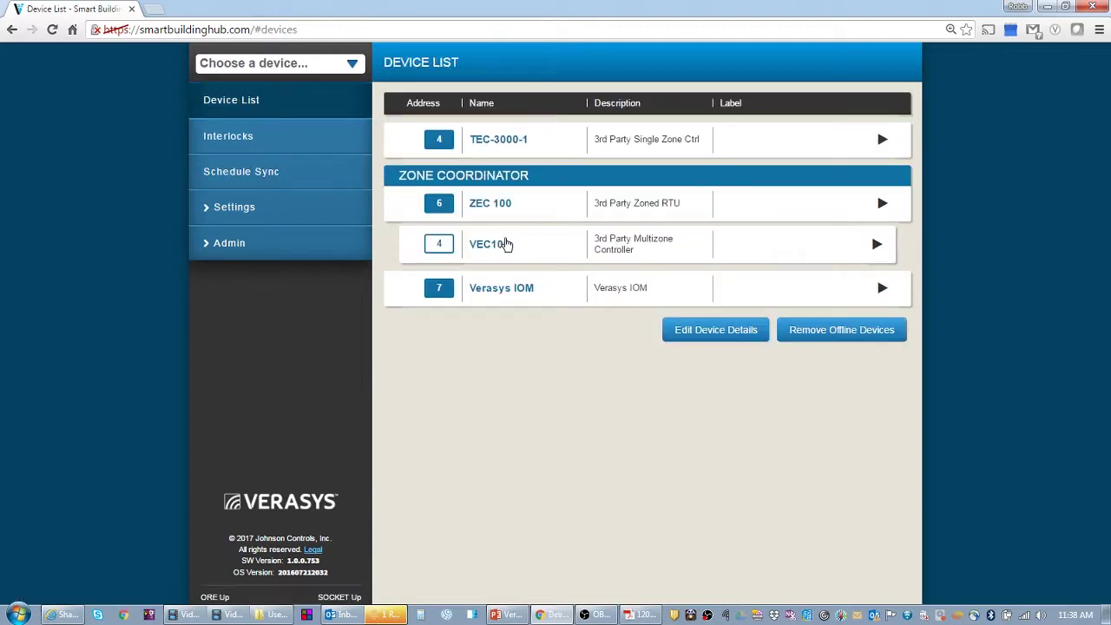
click(501, 210)
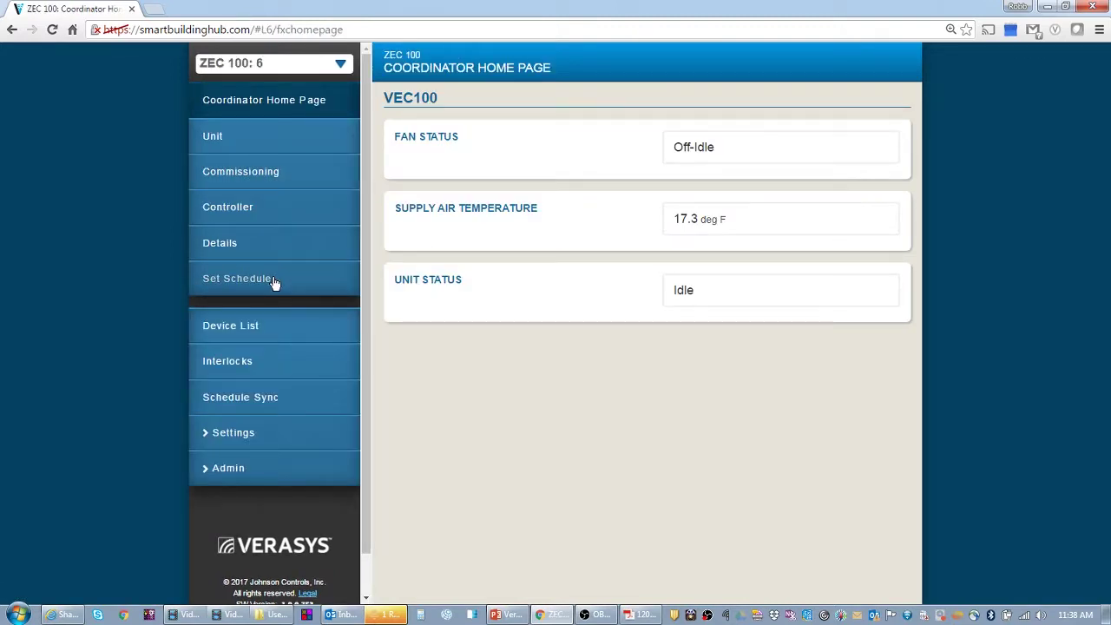
click(273, 279)
click(476, 108)
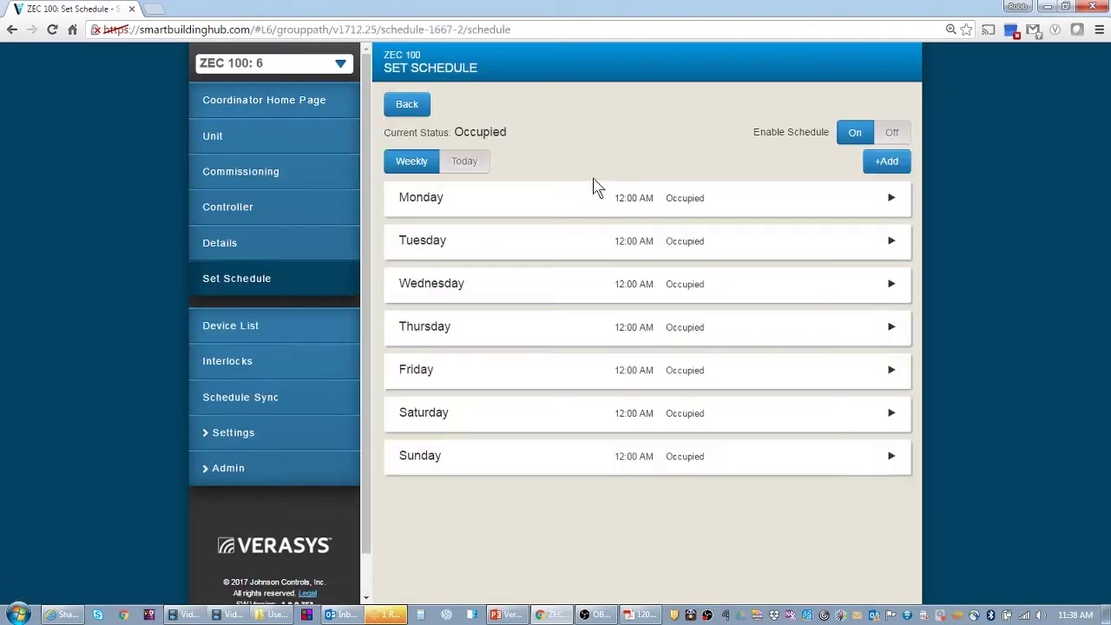
- Look over the VEC100 unit's home page, then go back to the ZEC 100 home page
click(225, 331)
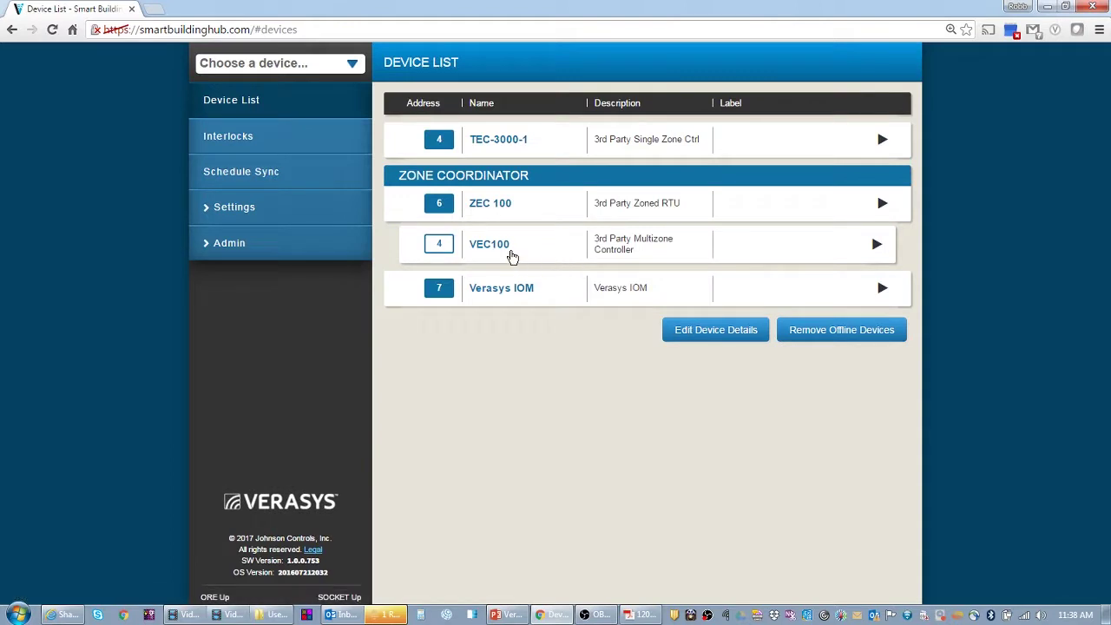
click(509, 252)
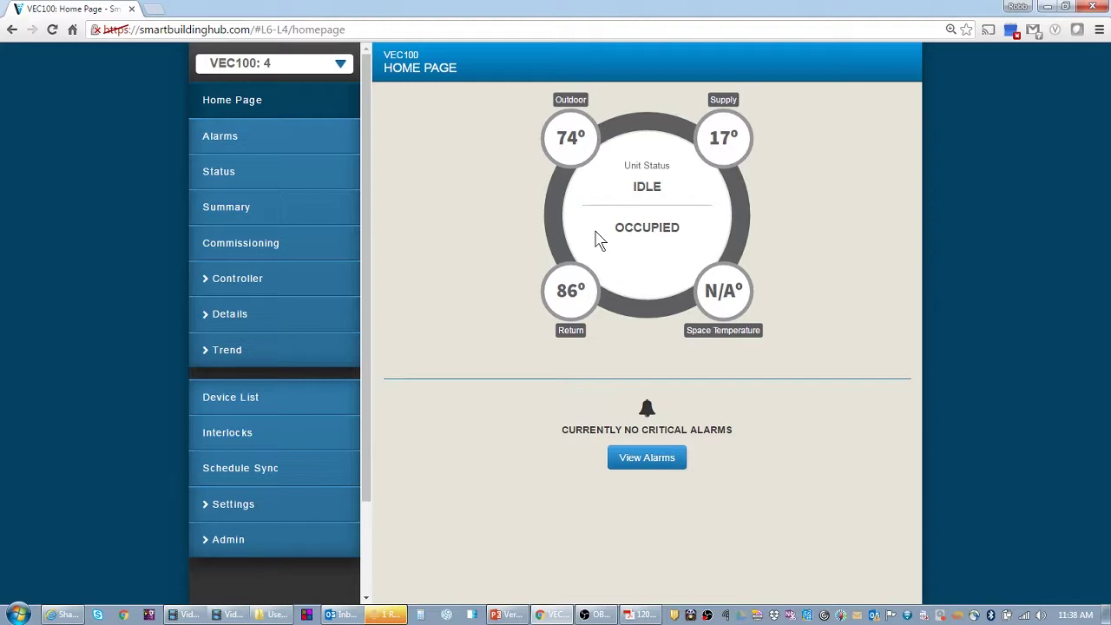
click(310, 403)
click(495, 203)
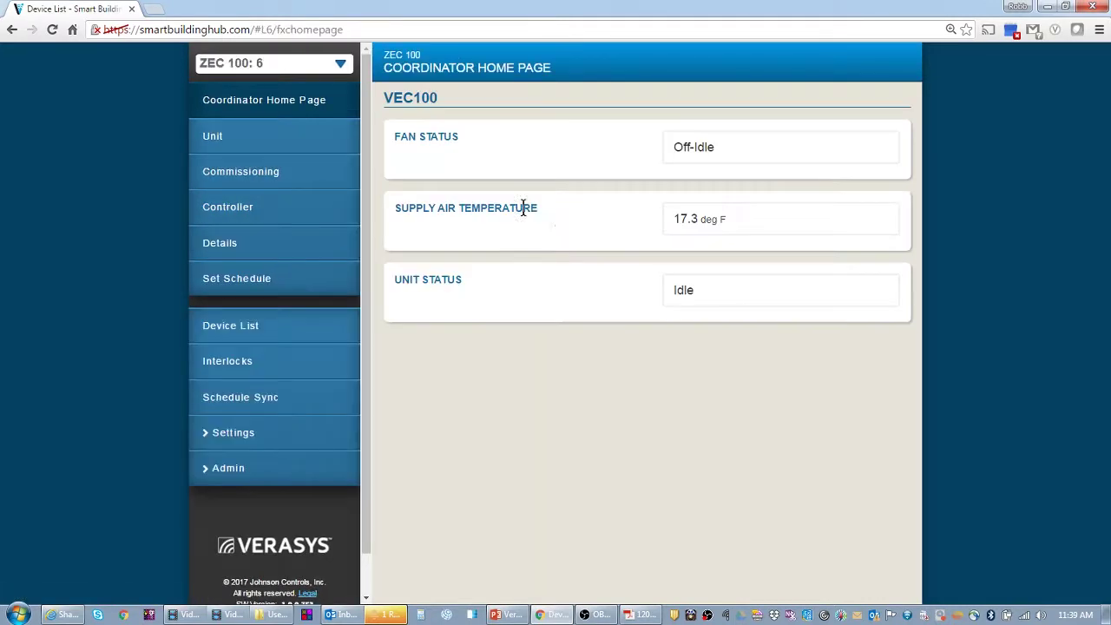
- Open the ZEC 100's Details page and scroll through its setpoints and changeover settings
click(248, 247)
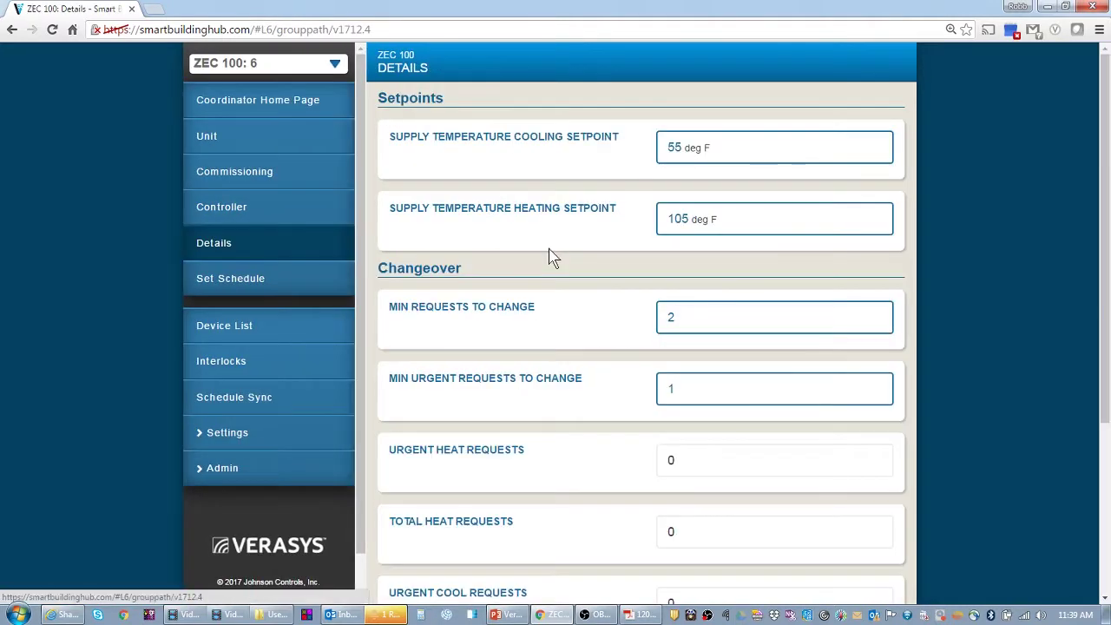
scroll(703, 361, down, 3)
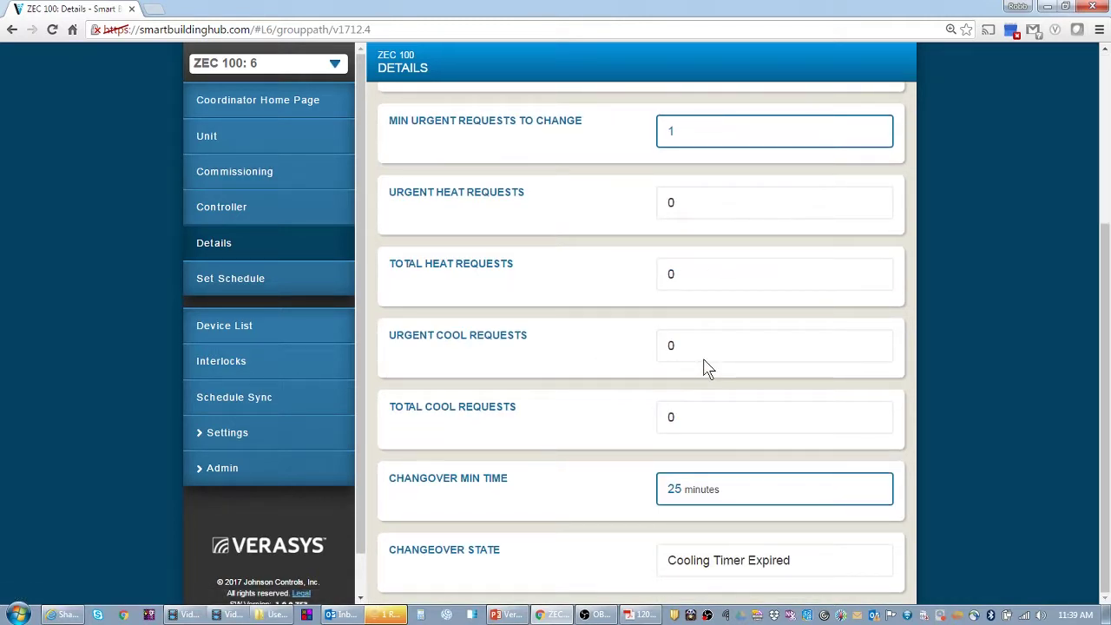
scroll(752, 339, up, 3)
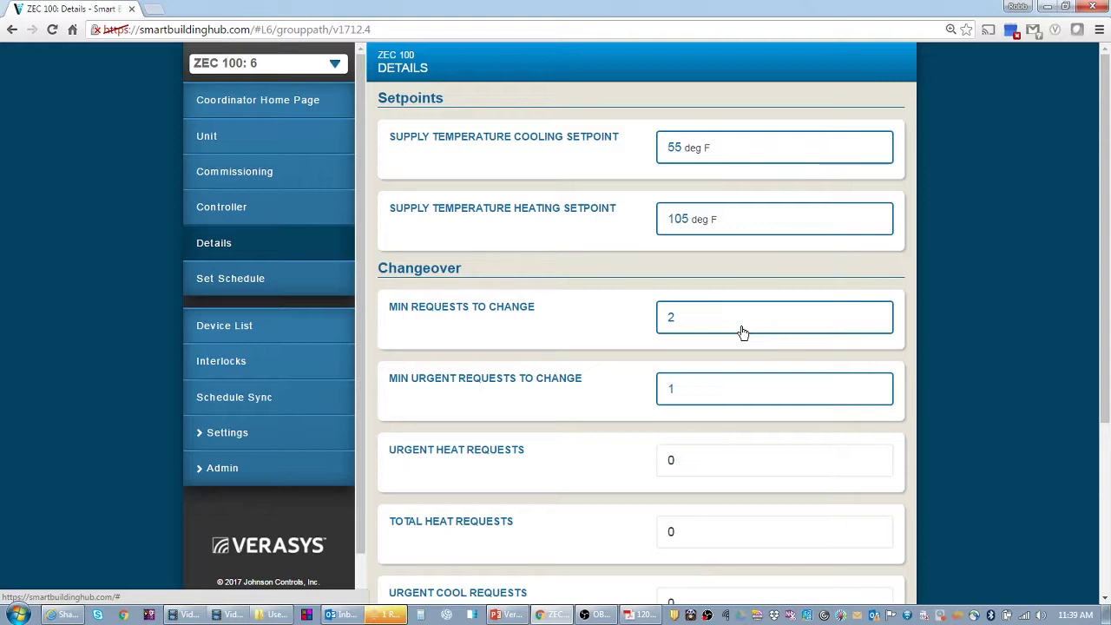
- View the controller info, then set and save the ZEC 100's Construction Mode as Fan Only in Commissioning
click(241, 211)
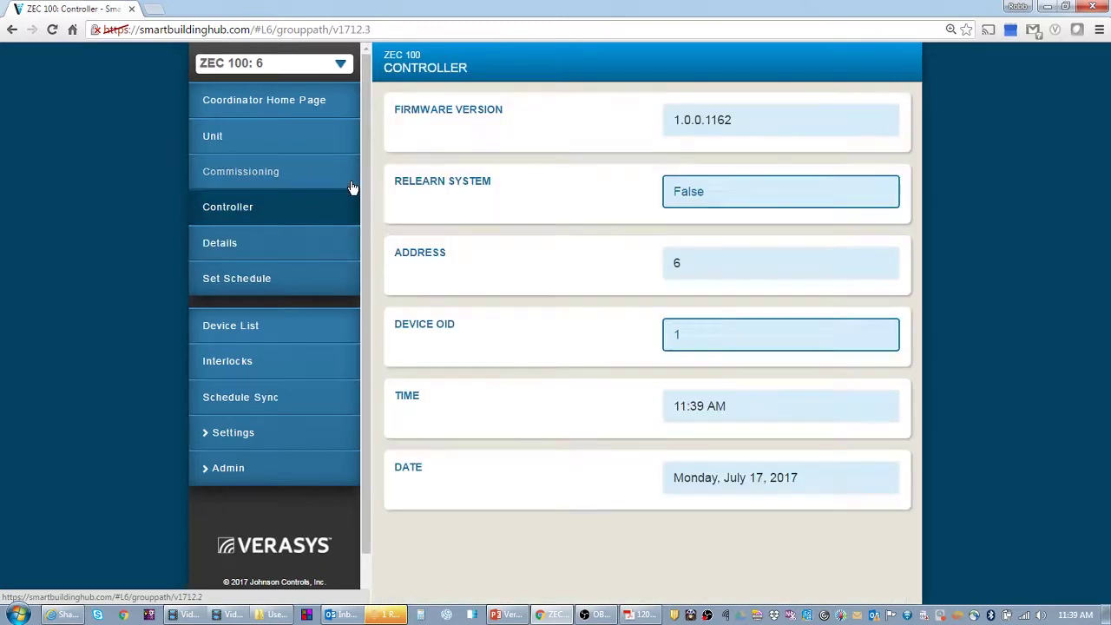
click(232, 167)
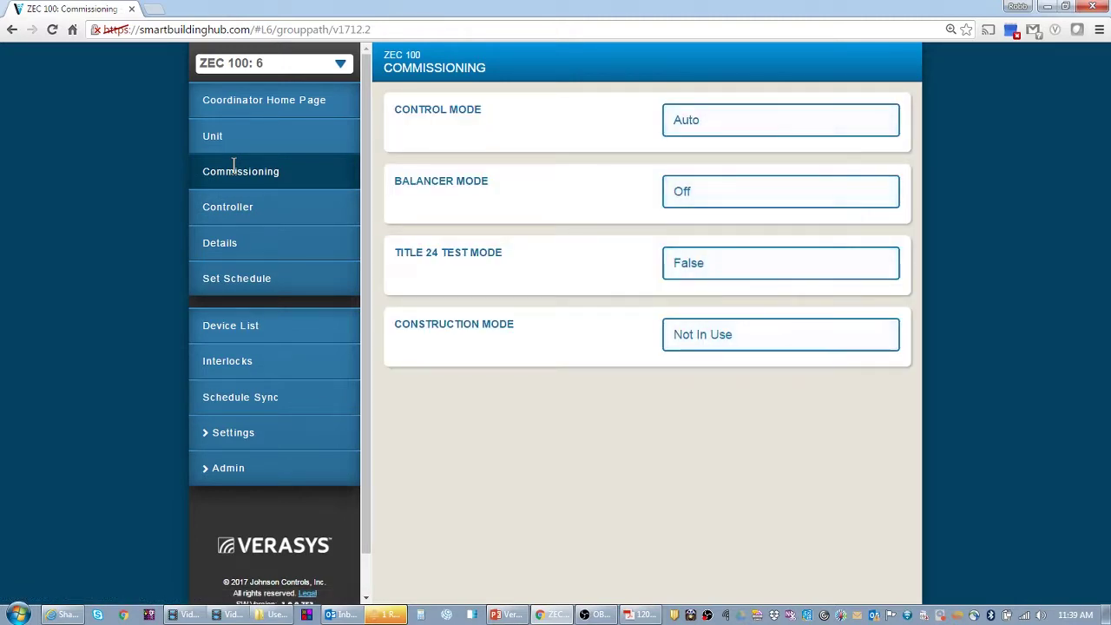
click(703, 333)
click(516, 203)
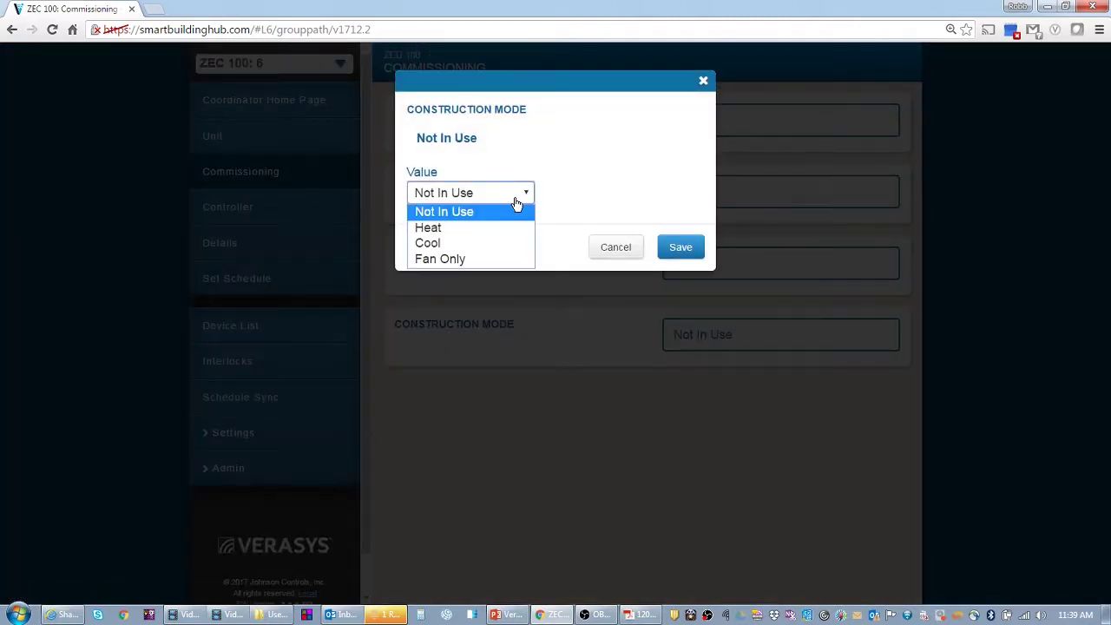
click(447, 258)
click(696, 248)
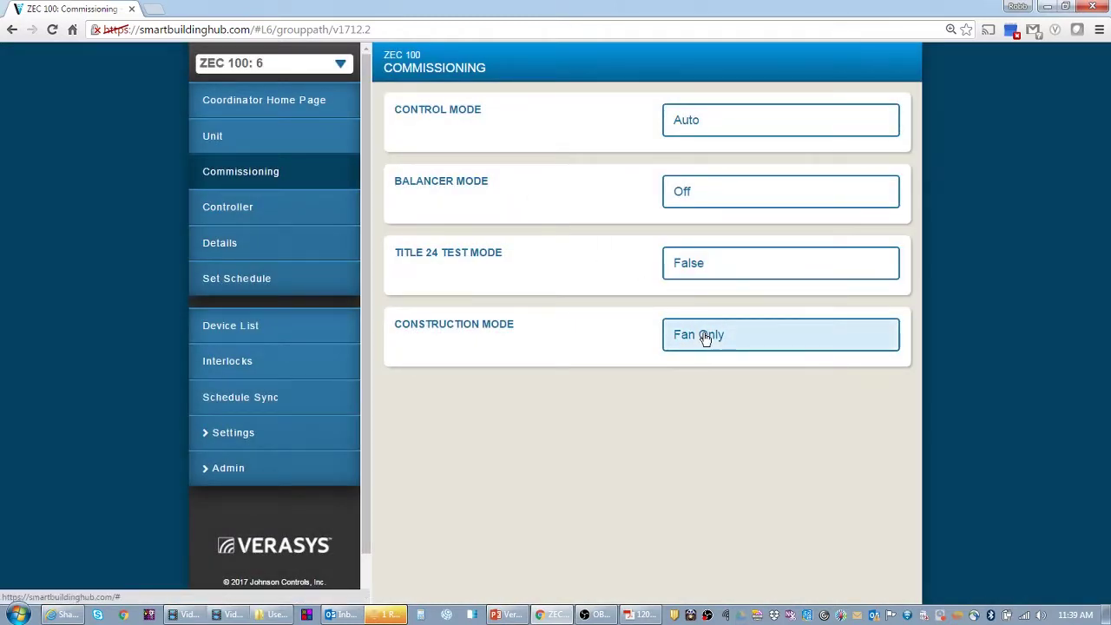
click(705, 339)
click(473, 194)
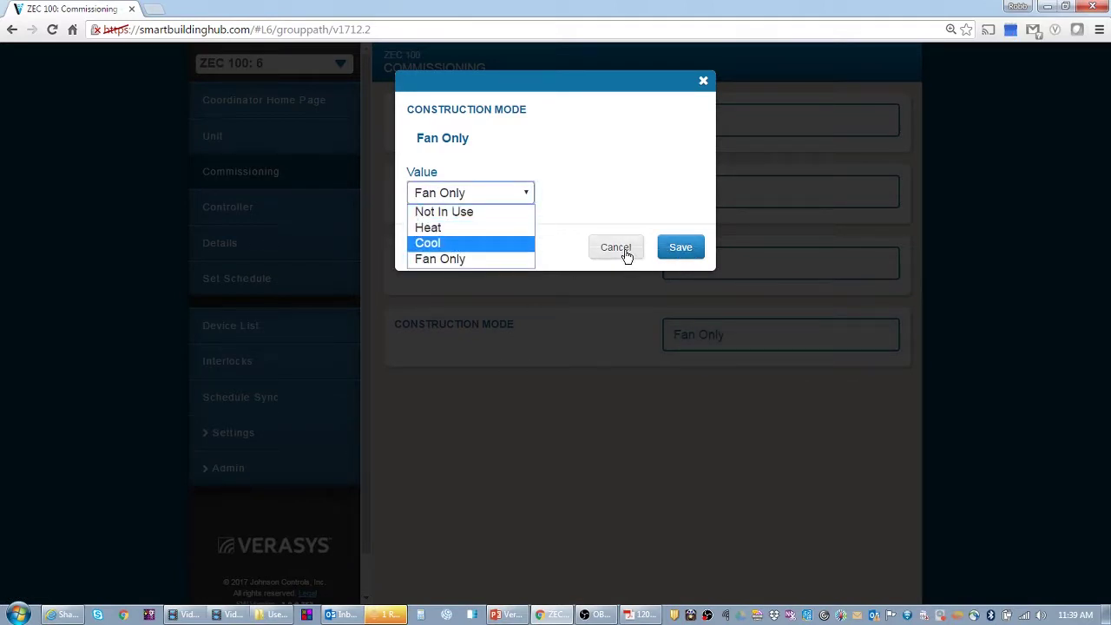
click(476, 259)
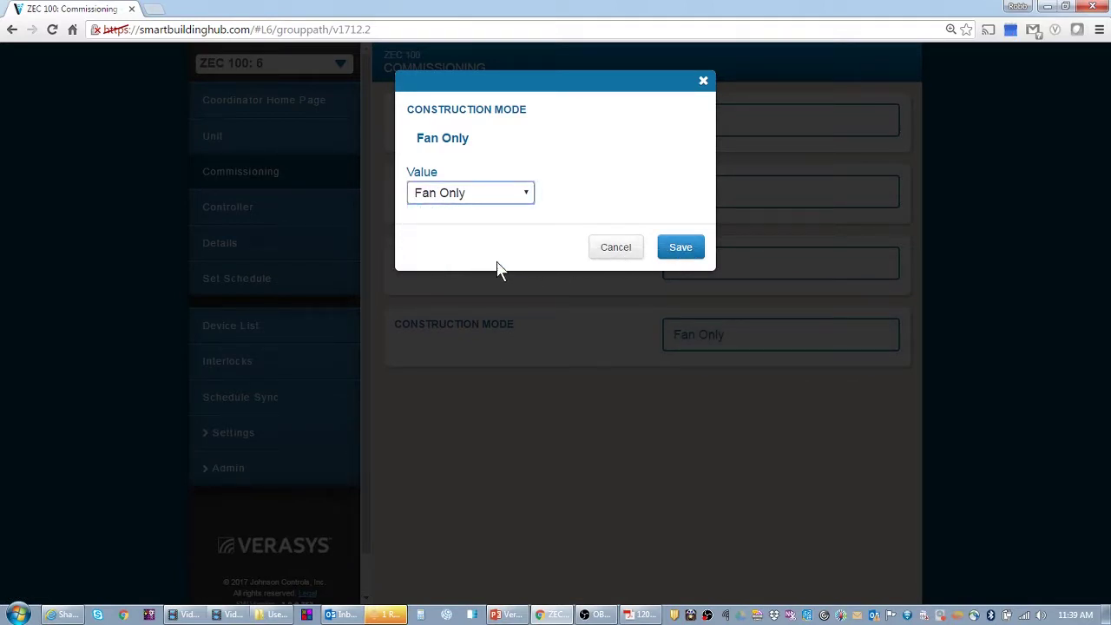
click(685, 248)
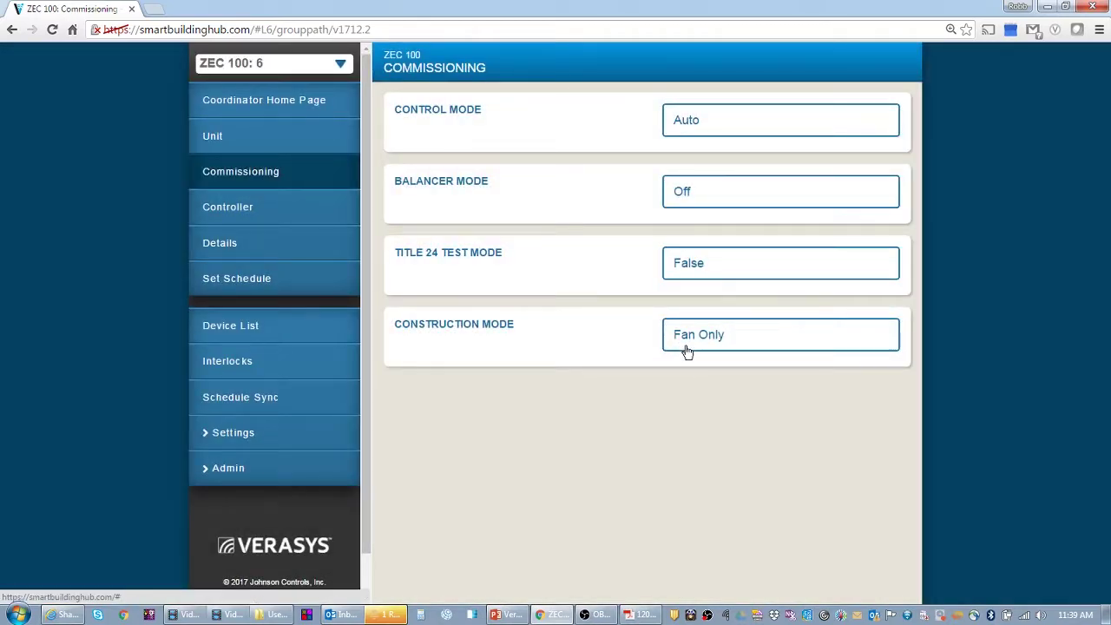
- Check the VEC100 home page, then change ZEC 100's Construction Mode from Fan Only to Cool
click(290, 332)
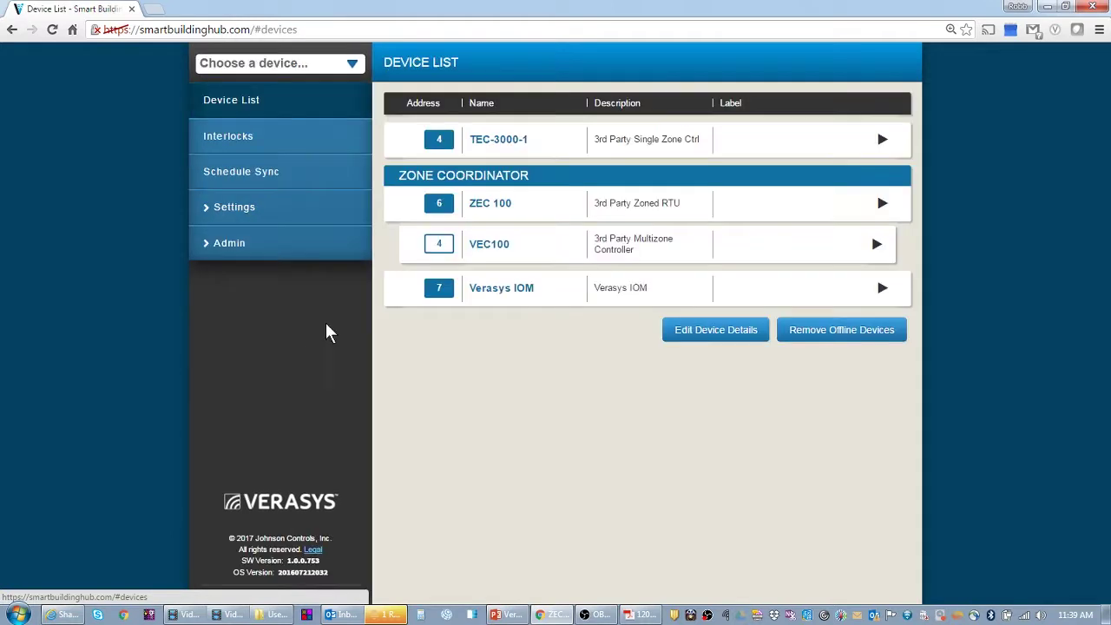
click(501, 246)
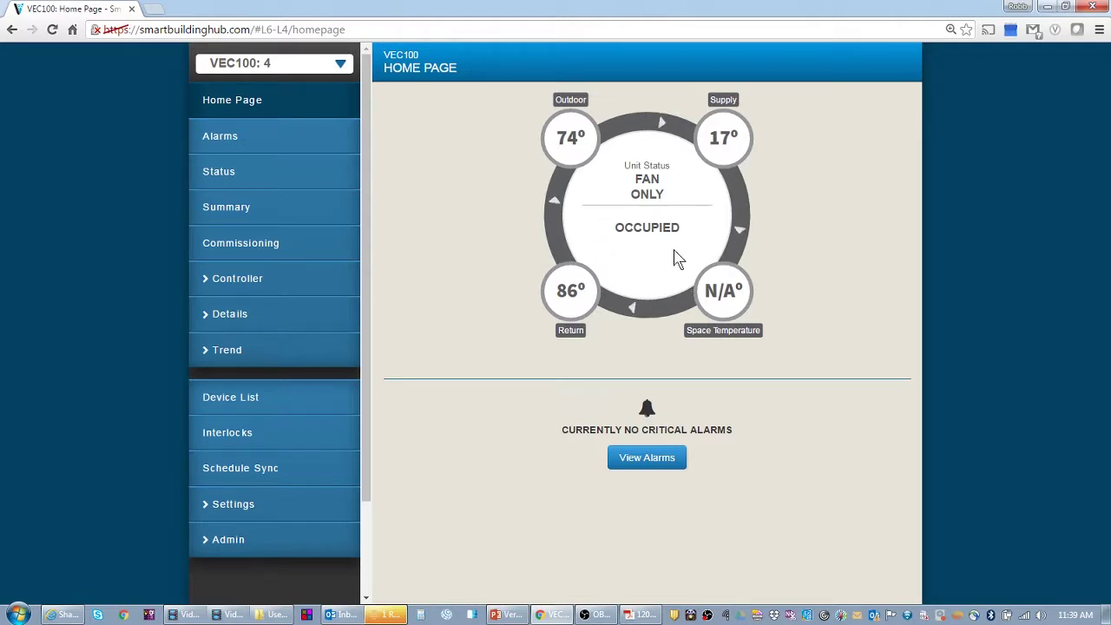
click(249, 399)
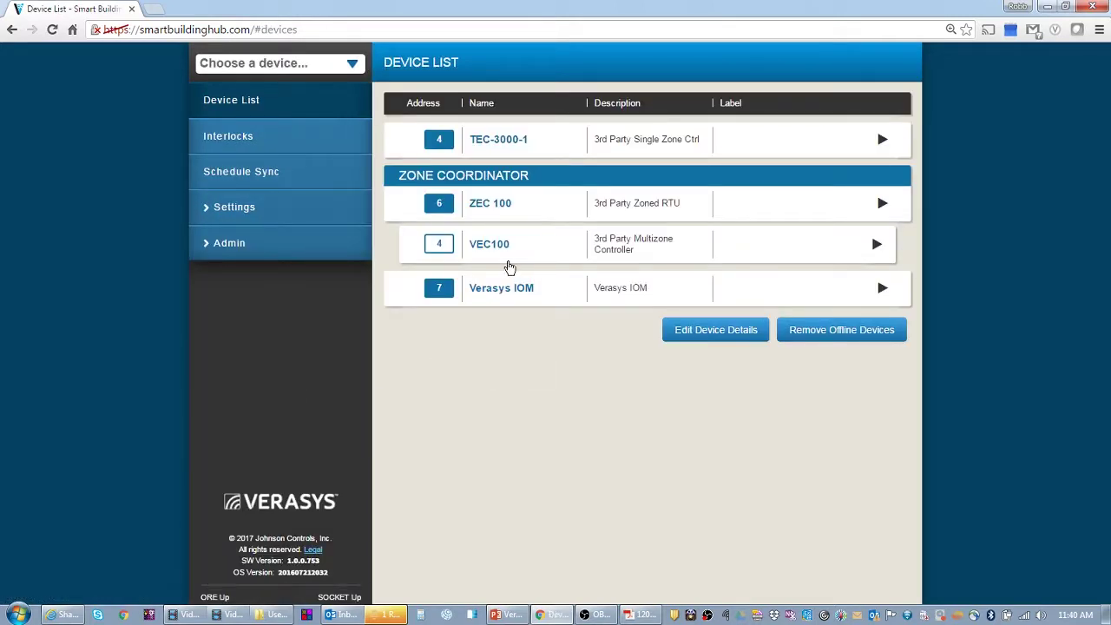
click(499, 208)
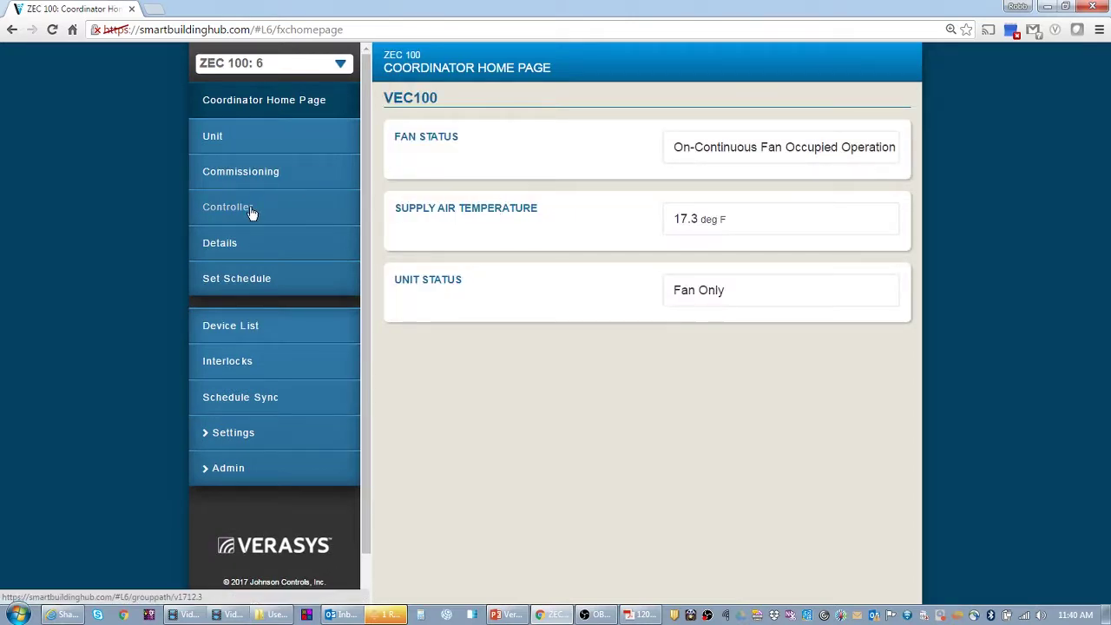
click(253, 177)
click(738, 343)
click(494, 199)
click(451, 242)
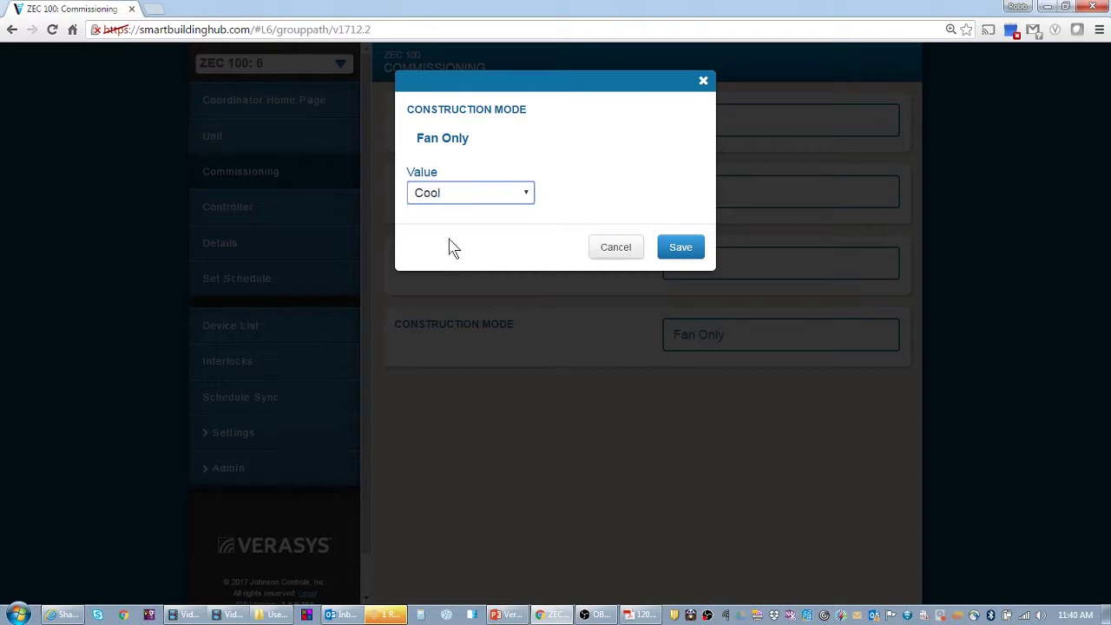
click(672, 250)
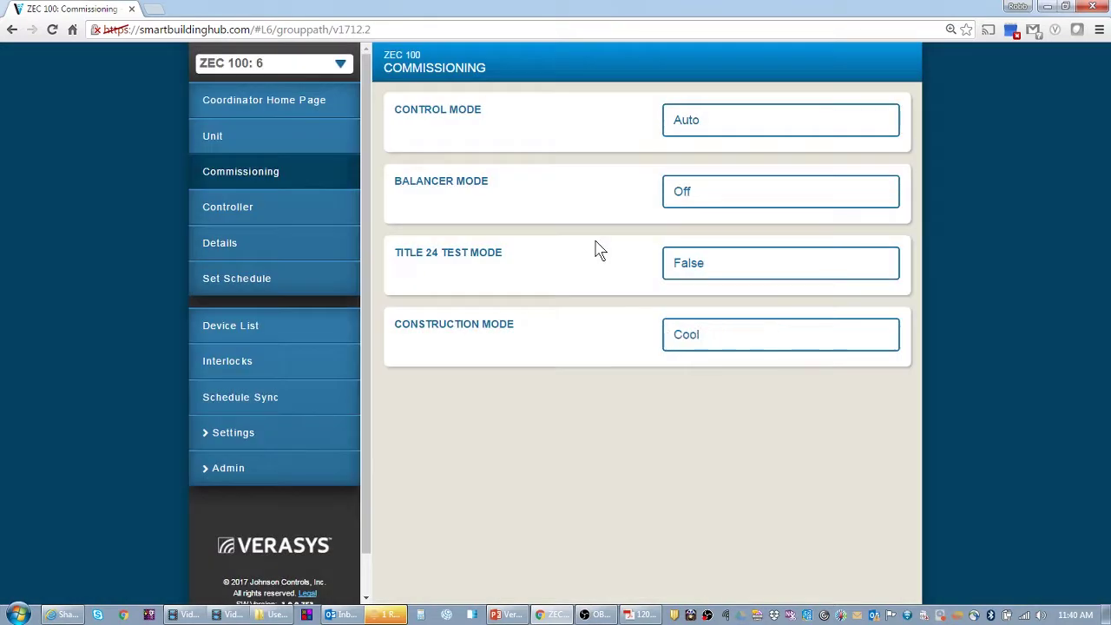
- Reopen ZEC 100's Details page showing 55 deg F cooling and 105 deg F heating supply setpoints
click(269, 326)
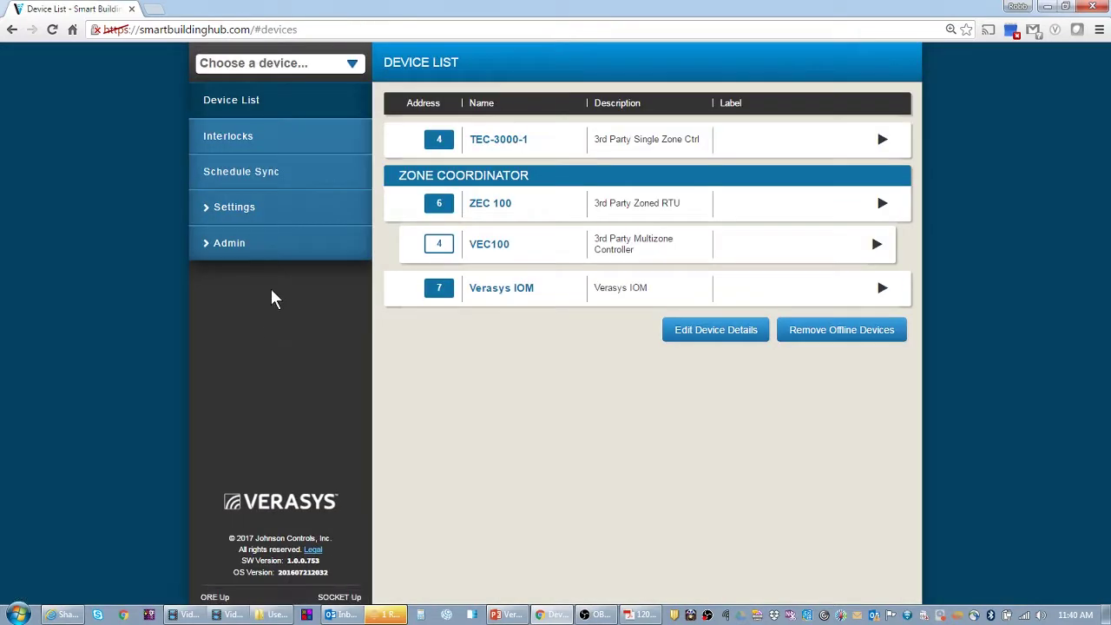
click(482, 205)
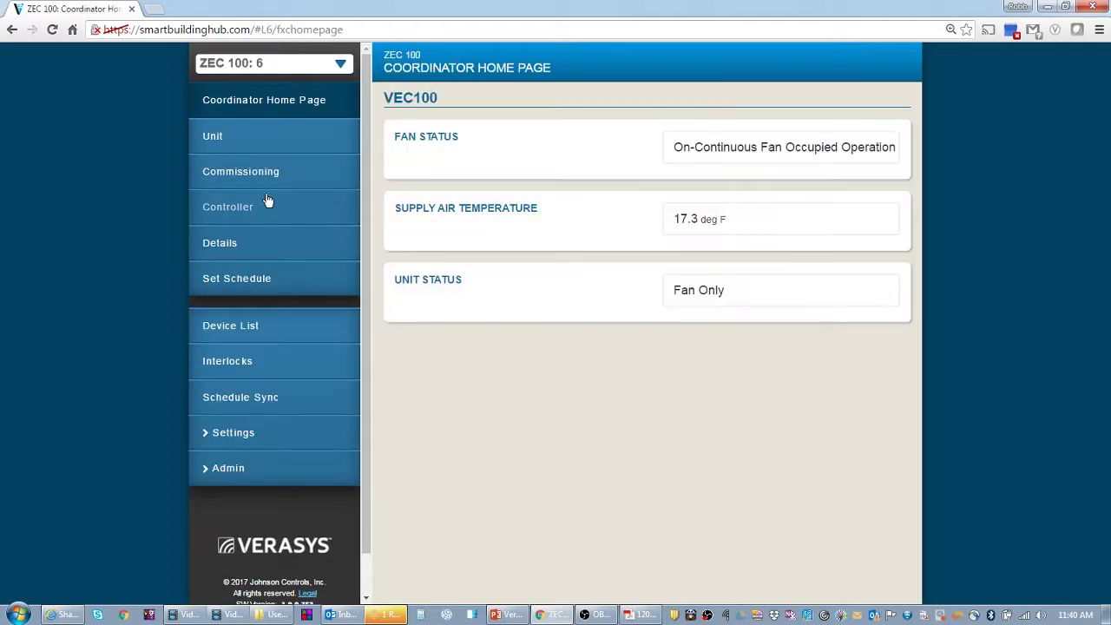
click(237, 249)
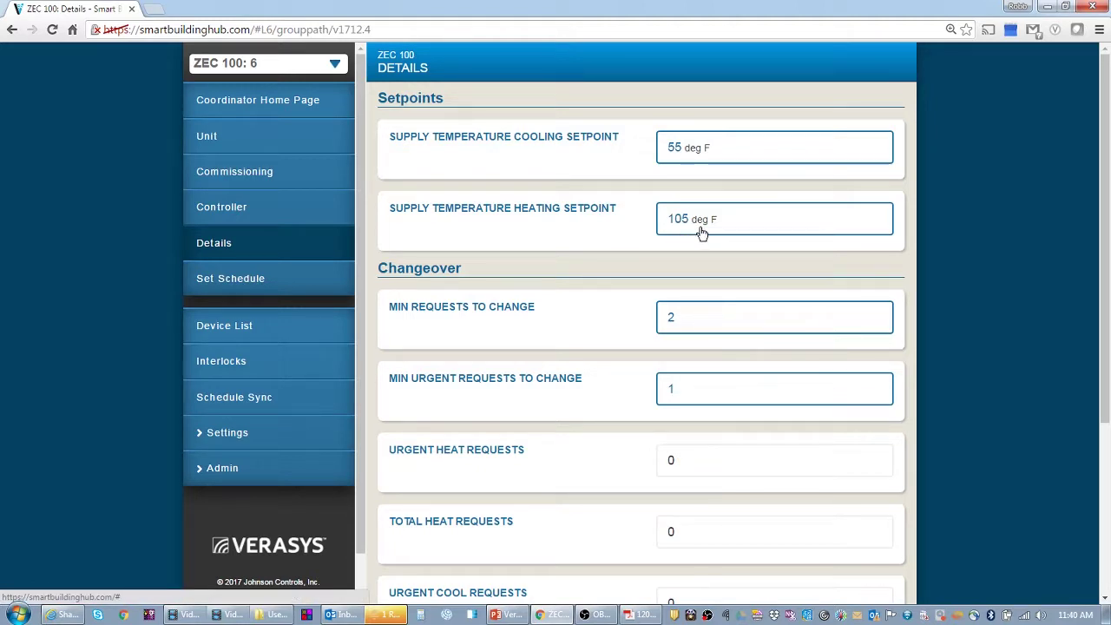
- Go back to the device list to see Zone 1, Zone 2 and Zone 3 beneath ZEC 100
click(271, 321)
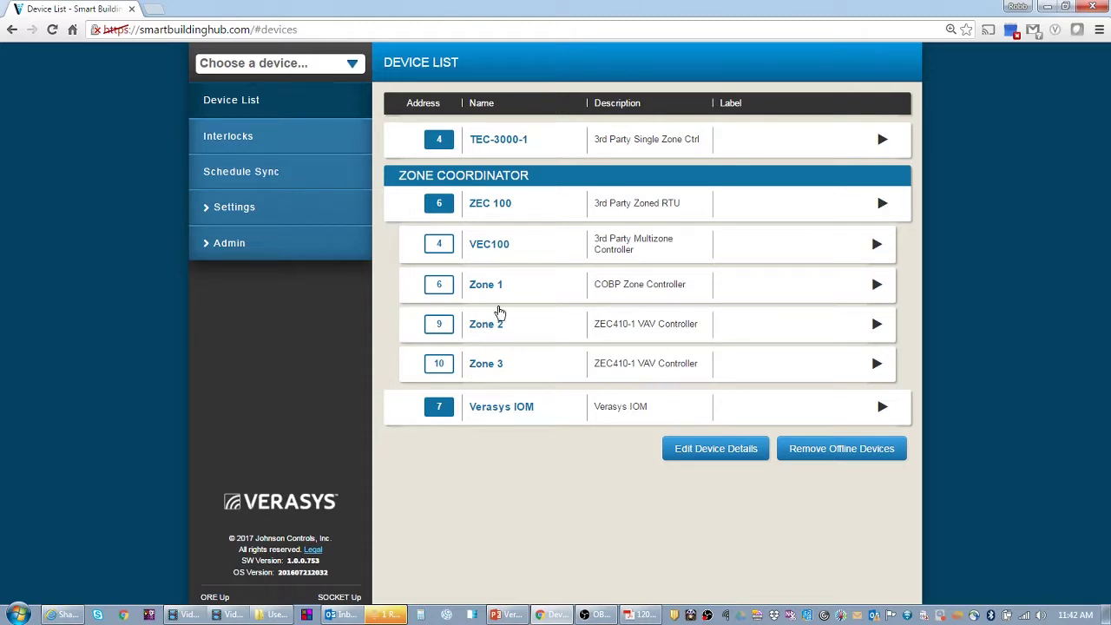
- Open VEC100 from the Device List and show its Commissioning page
click(484, 244)
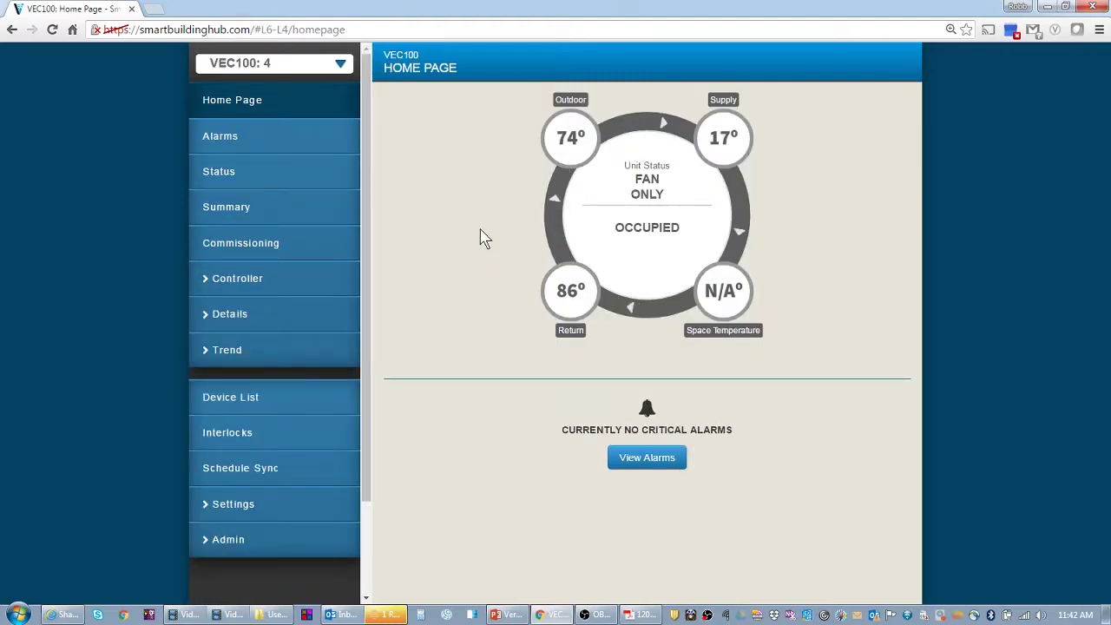
click(266, 248)
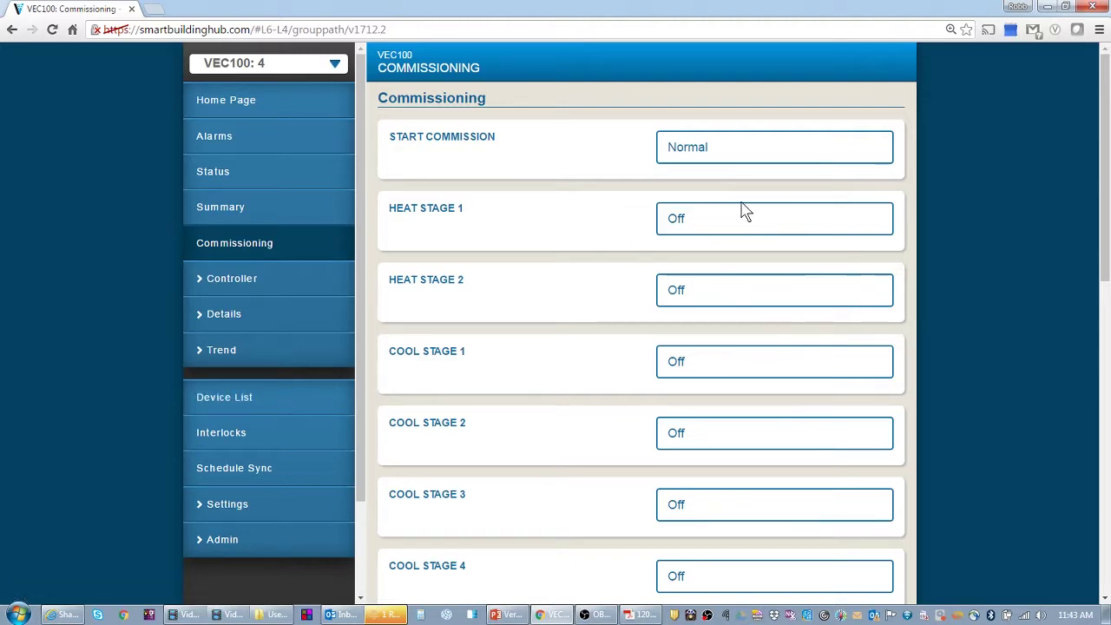
- Set Start Commission to Trigger, save, and confirm the commissioning start
click(694, 158)
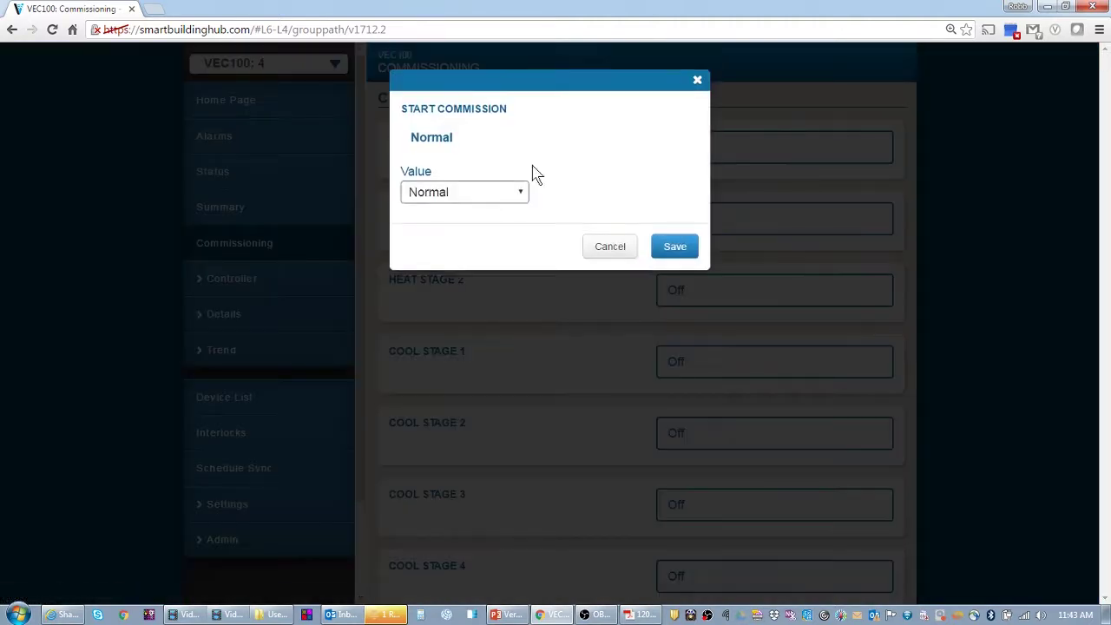
click(452, 201)
click(443, 228)
click(673, 247)
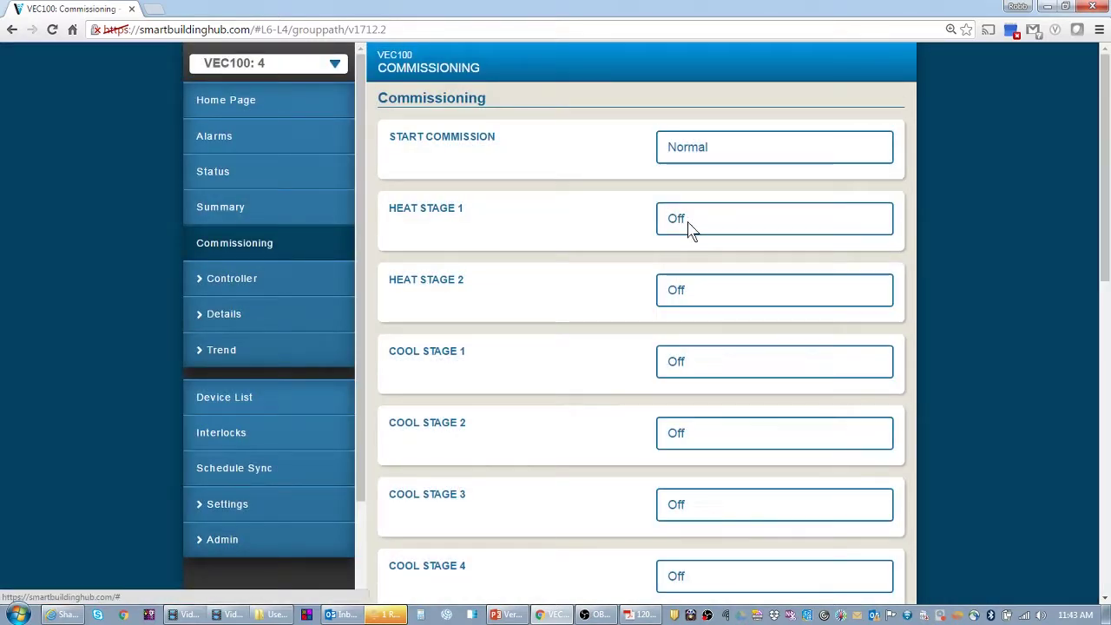
- Switch Heat Stage 1 to On and save it
click(690, 229)
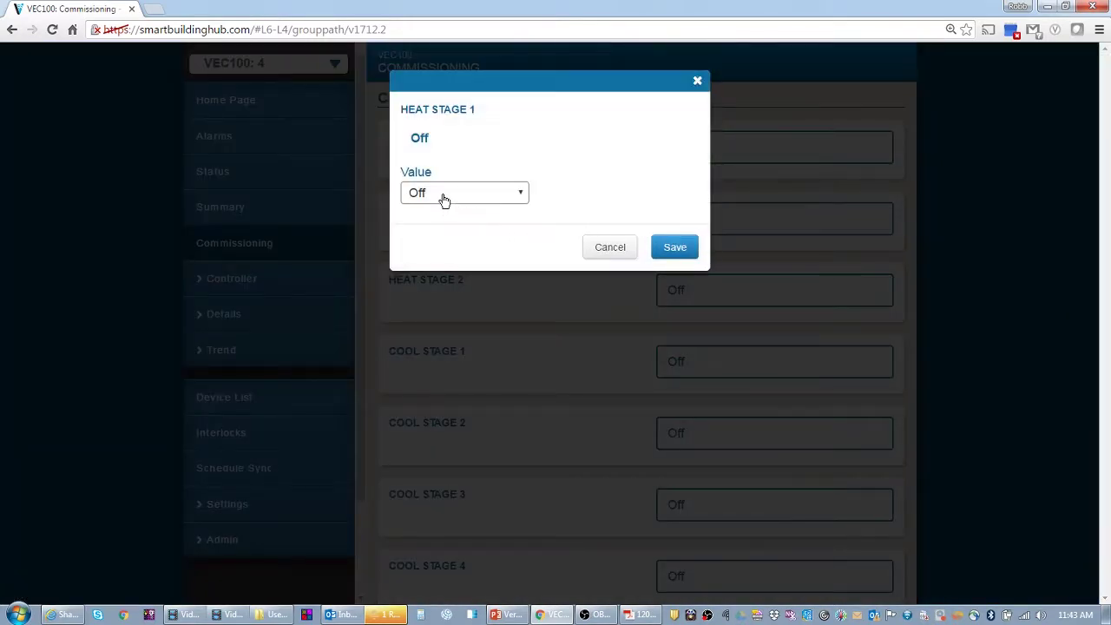
click(441, 195)
click(436, 226)
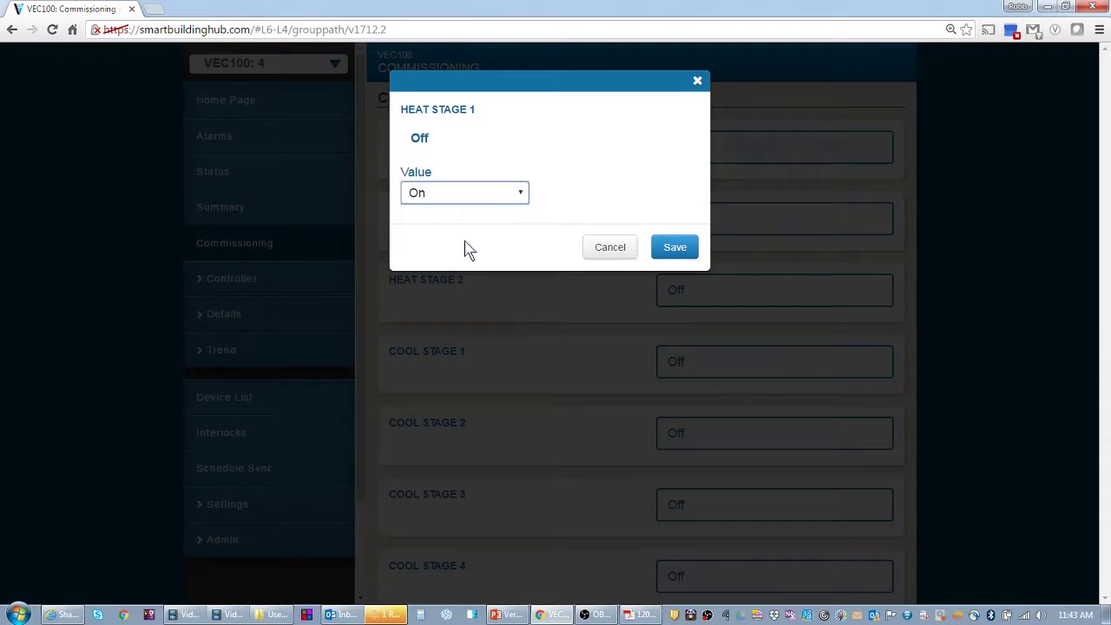
click(677, 250)
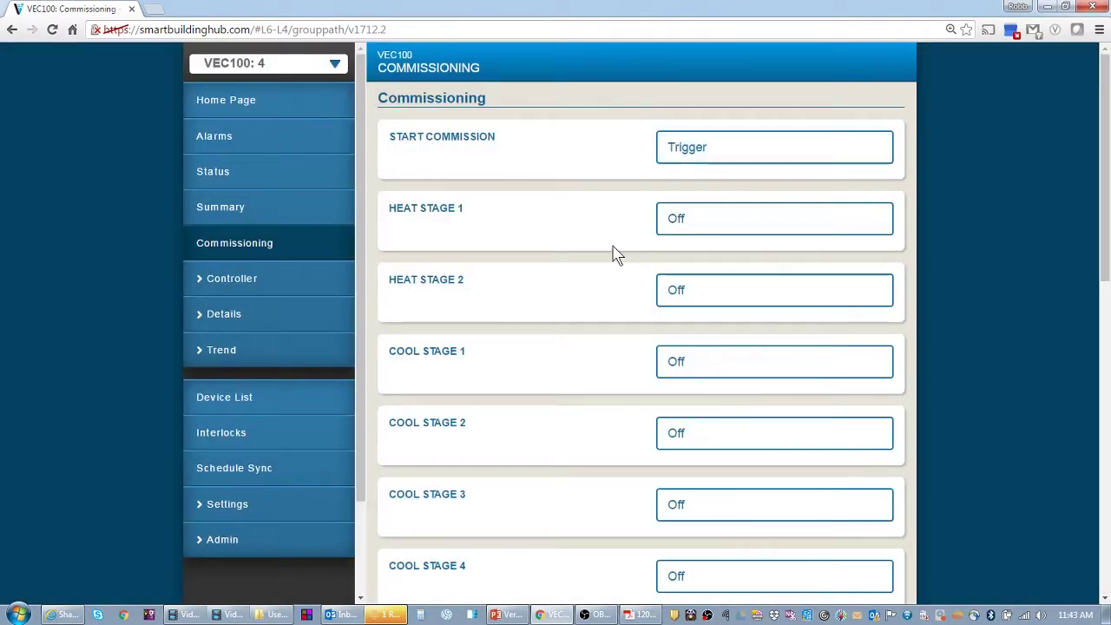
- Return to the Commissioning page and save Start Commission back to Normal
click(243, 108)
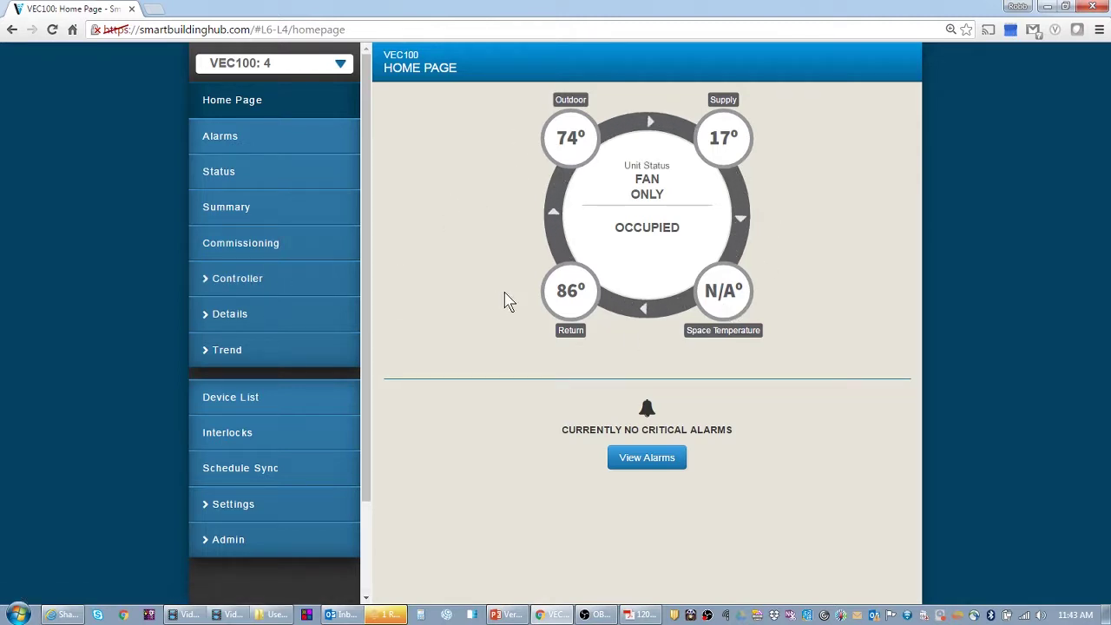
click(270, 289)
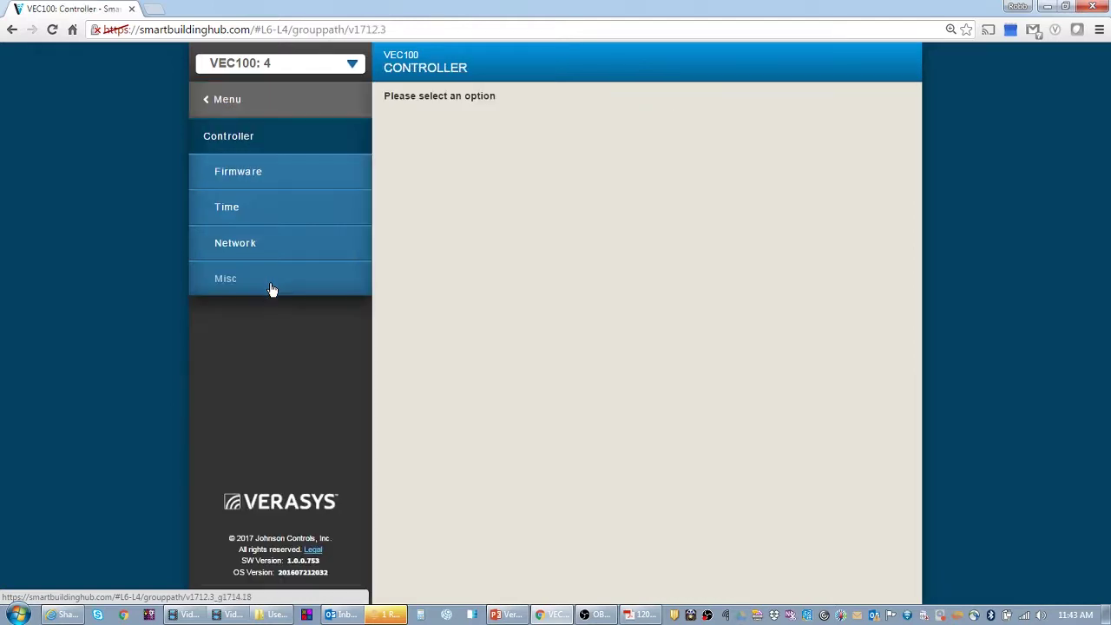
click(251, 102)
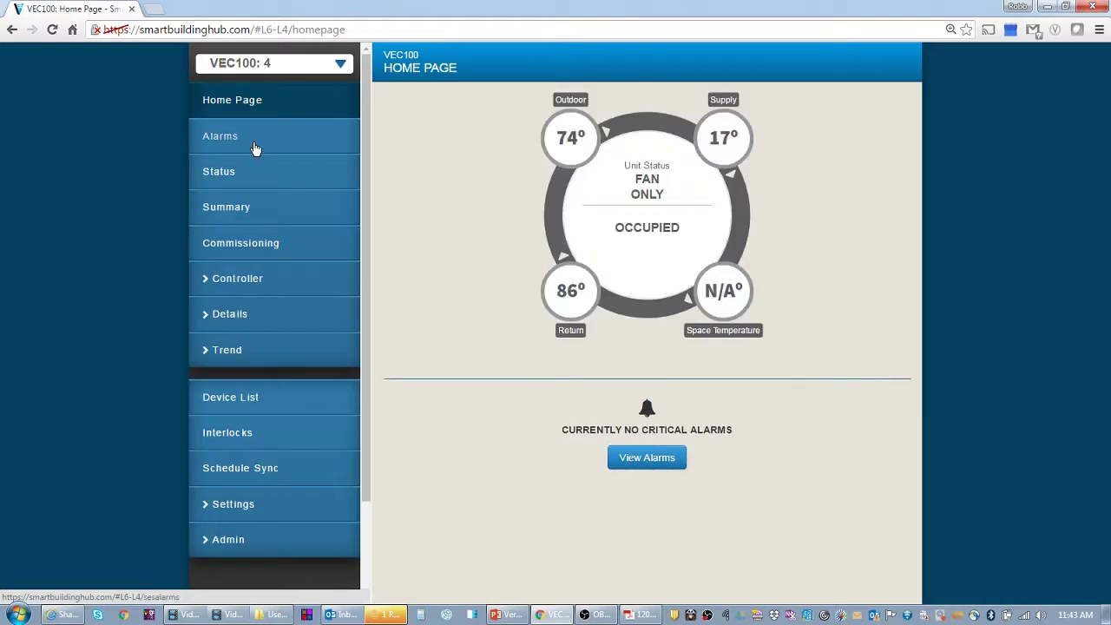
click(248, 246)
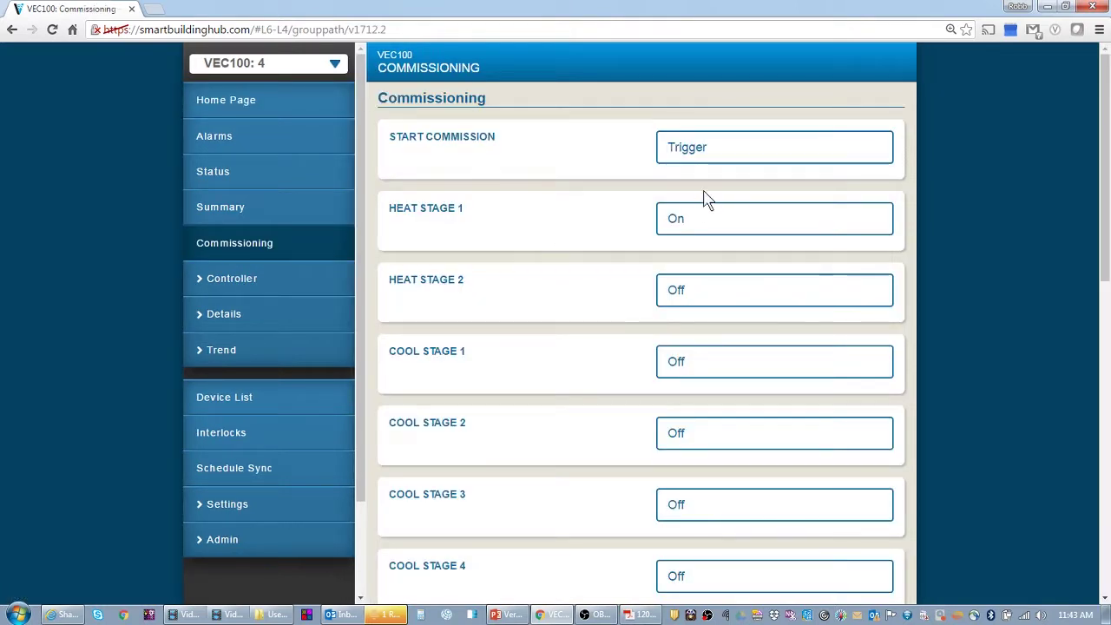
scroll(706, 318, down, 2)
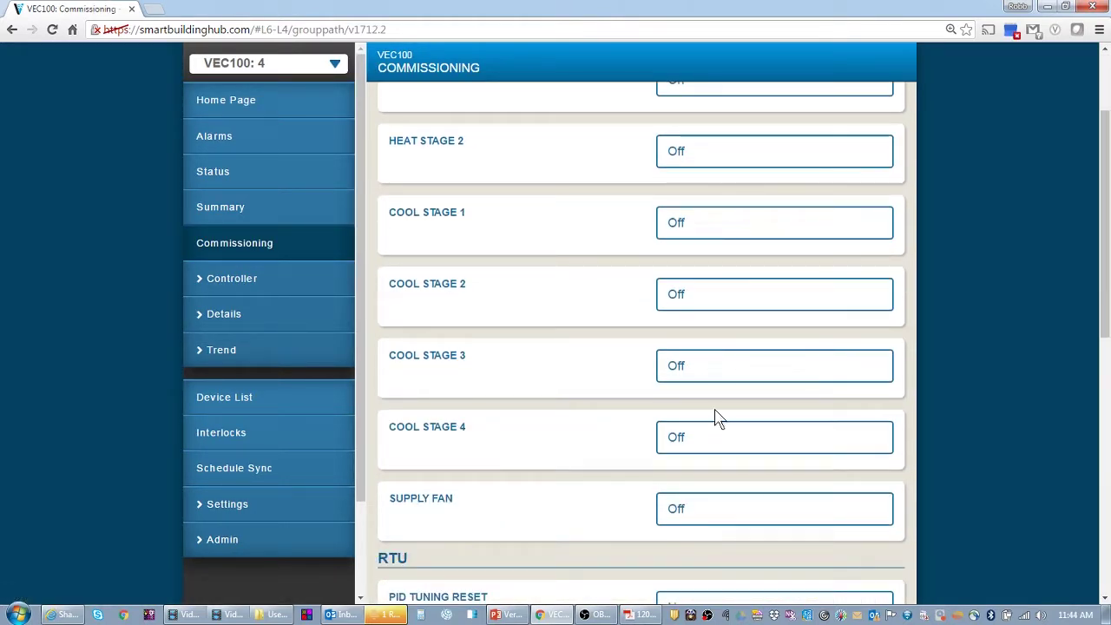
scroll(717, 414, up, 3)
click(676, 162)
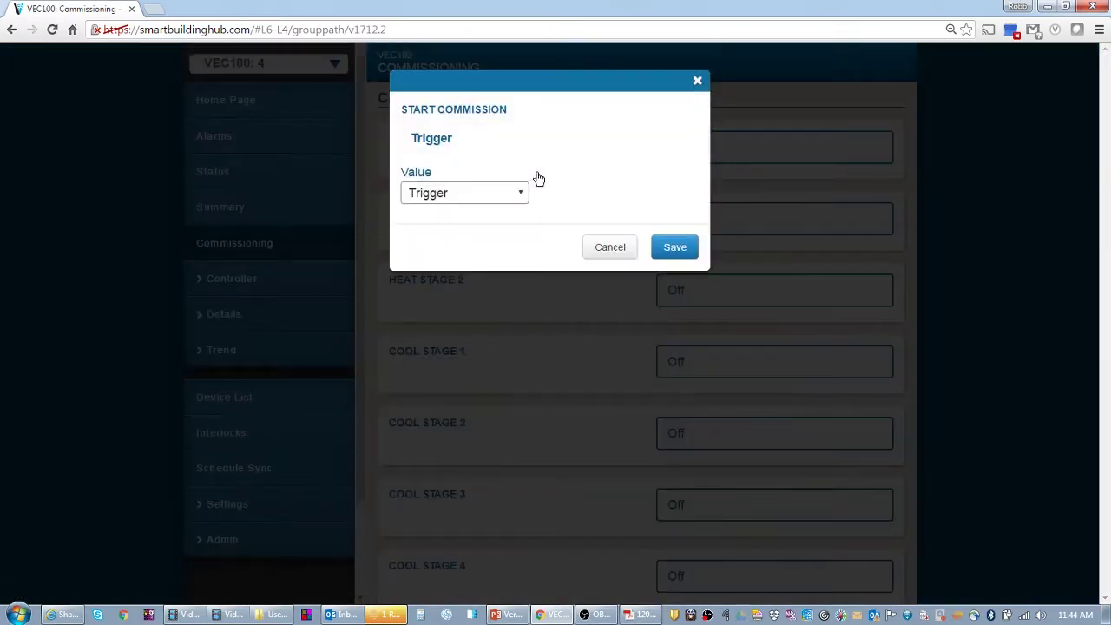
click(521, 190)
click(469, 210)
click(681, 248)
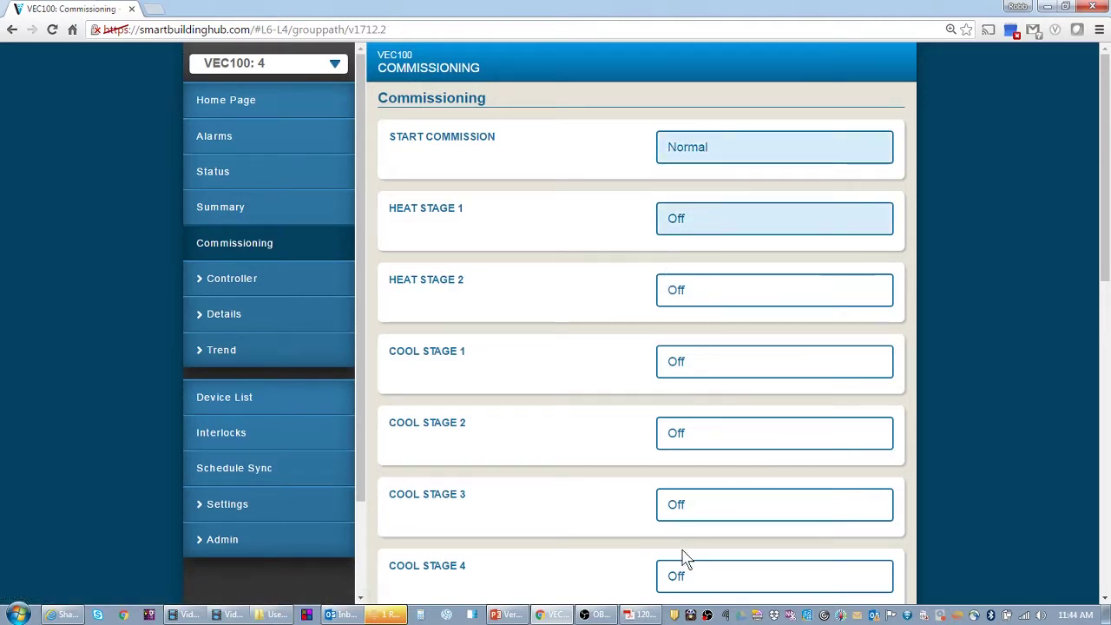
scroll(683, 555, down, 3)
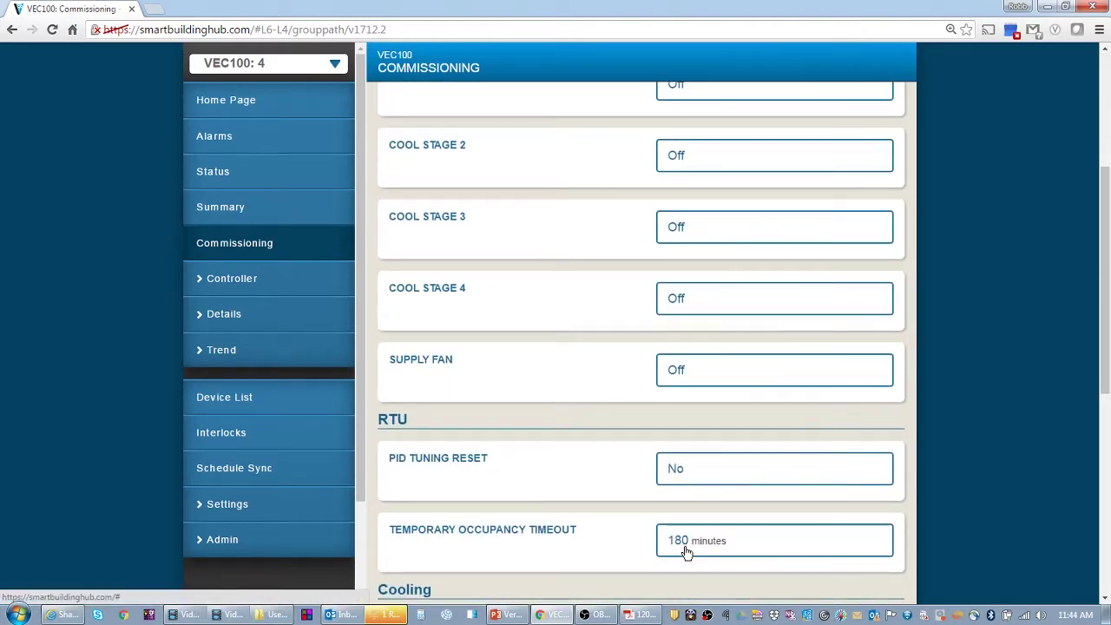
scroll(535, 463, down, 5)
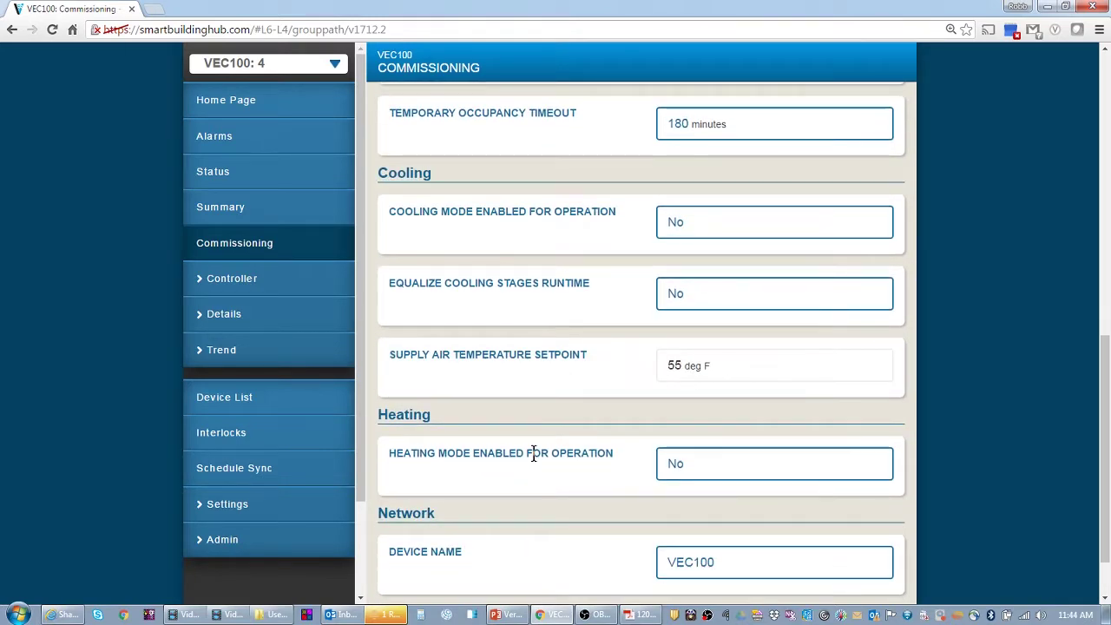
scroll(535, 462, down, 1)
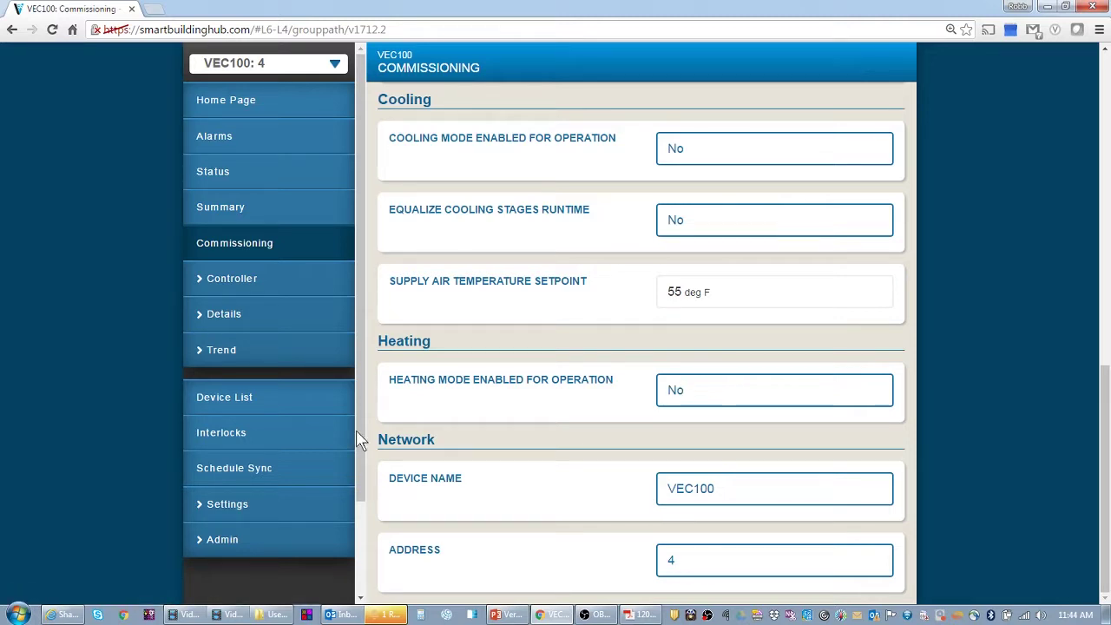
scroll(646, 362, up, 2)
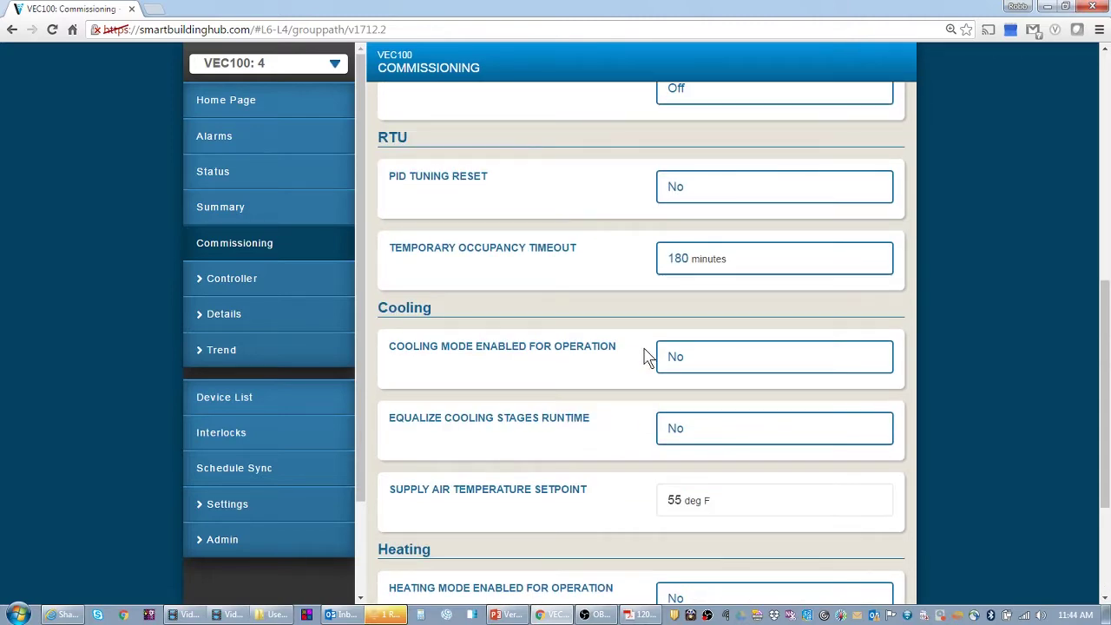
scroll(649, 354, up, 2)
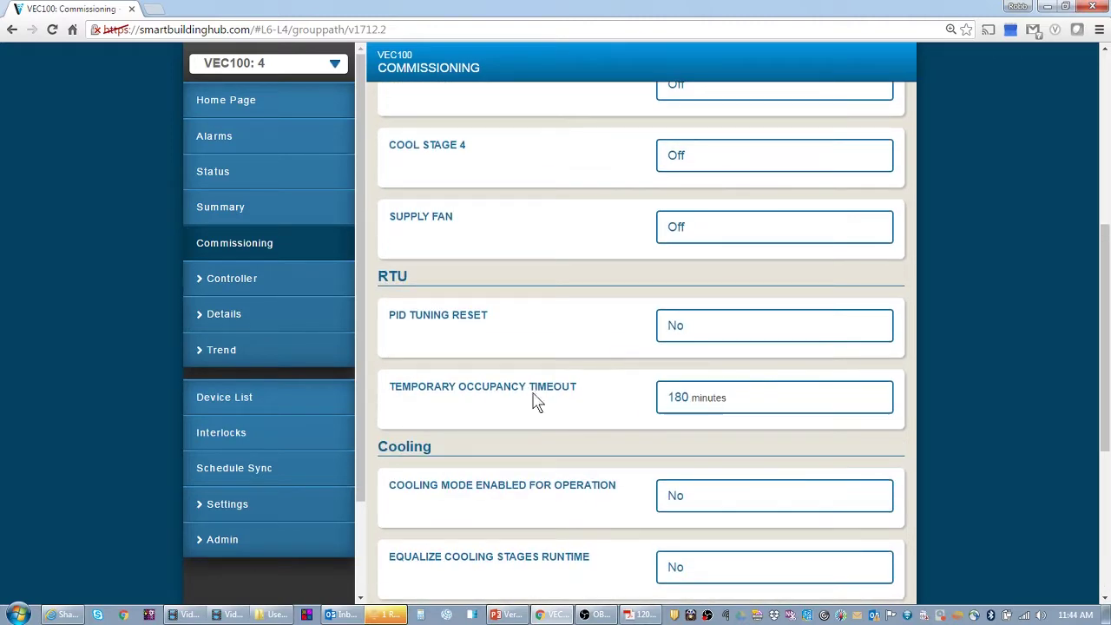
scroll(573, 436, up, 2)
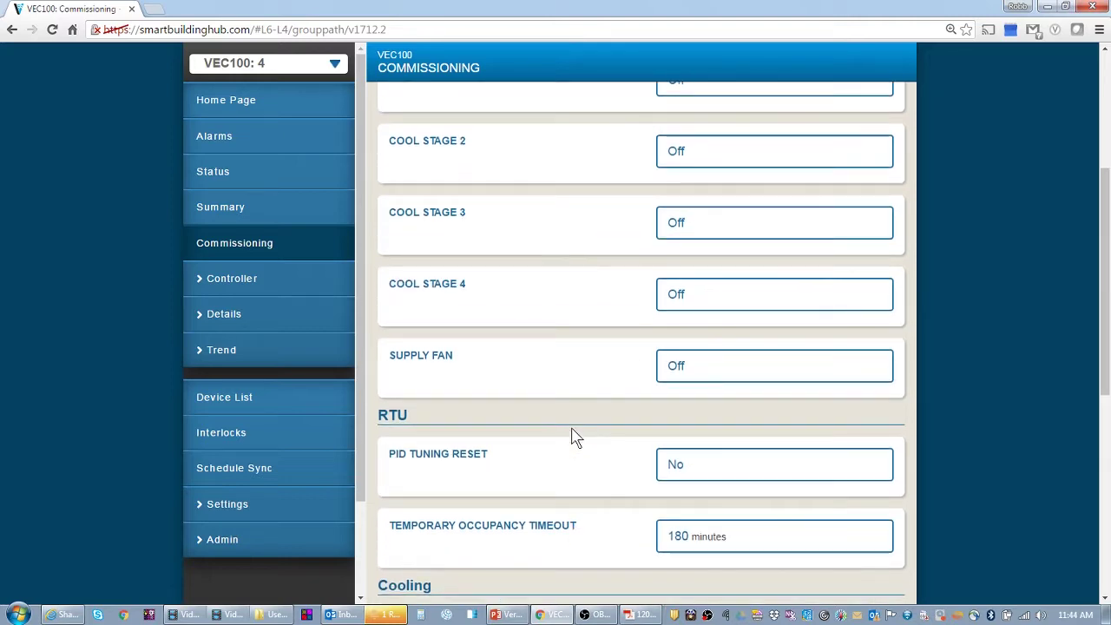
scroll(573, 436, down, 5)
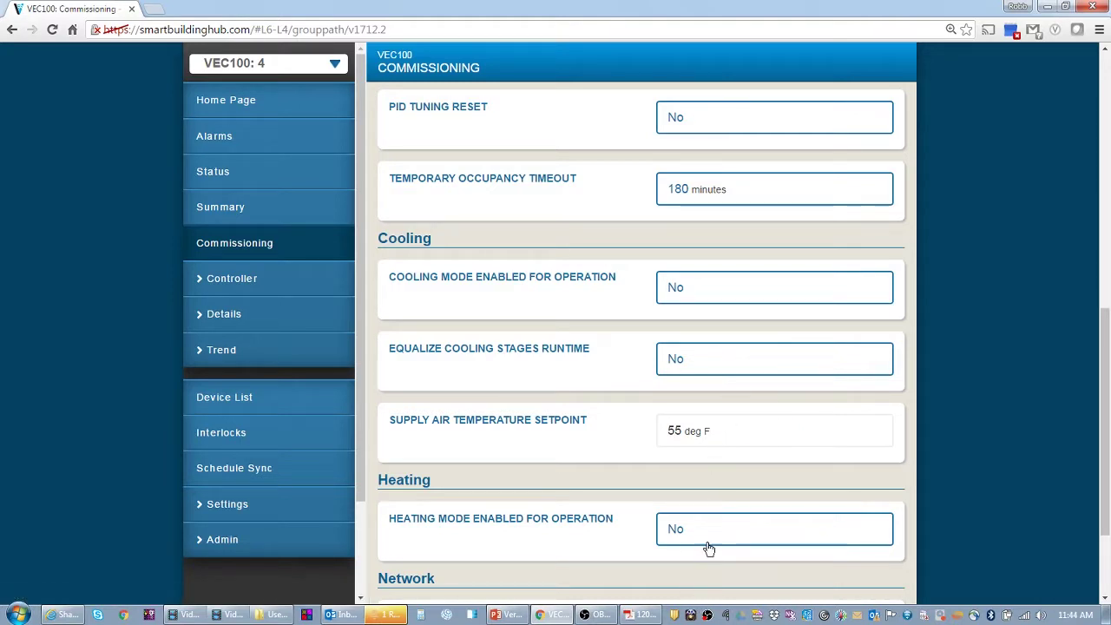
scroll(689, 526, down, 3)
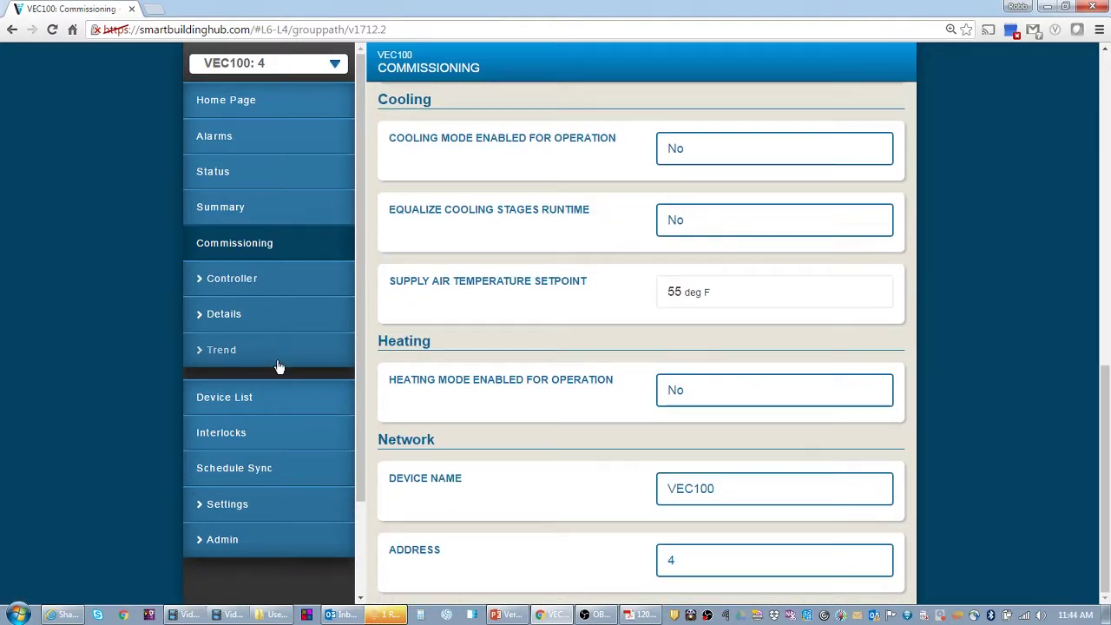
- Show the Device List with BYP-8 listed under ZEC 100
click(222, 399)
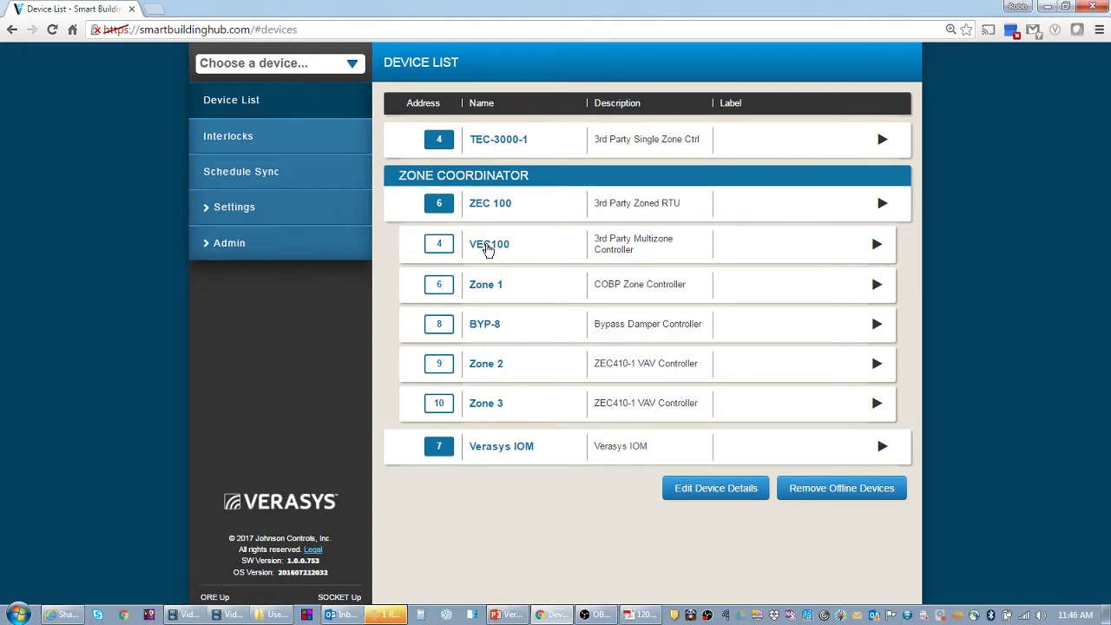
- View VEC100's Unit Status and Supply Air Temperature trend charts, ending on the Cooling trends list
click(488, 248)
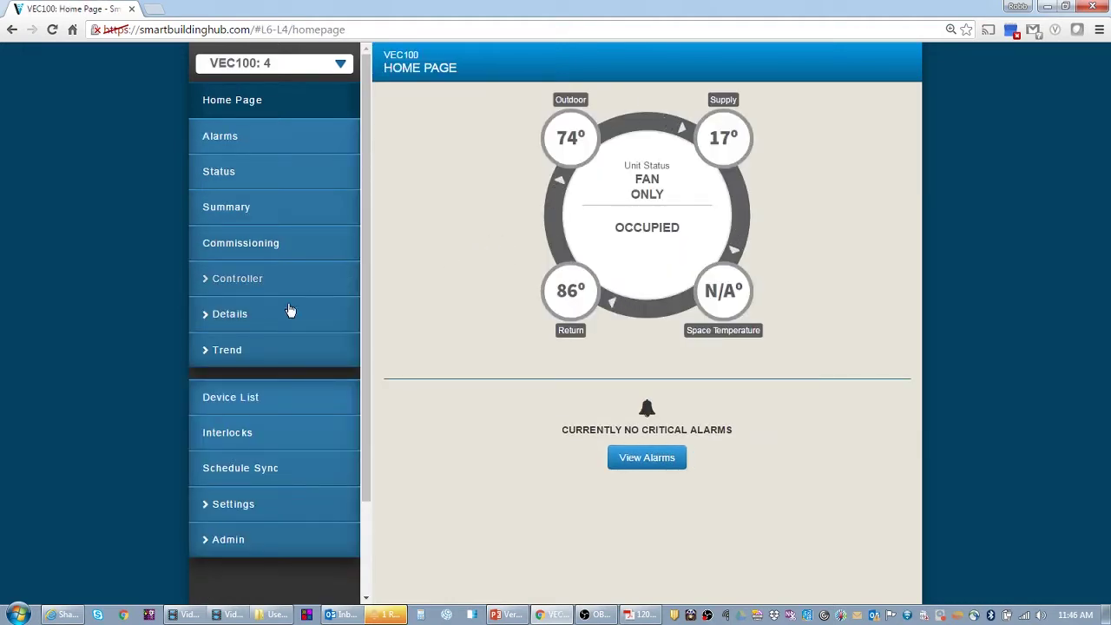
click(236, 350)
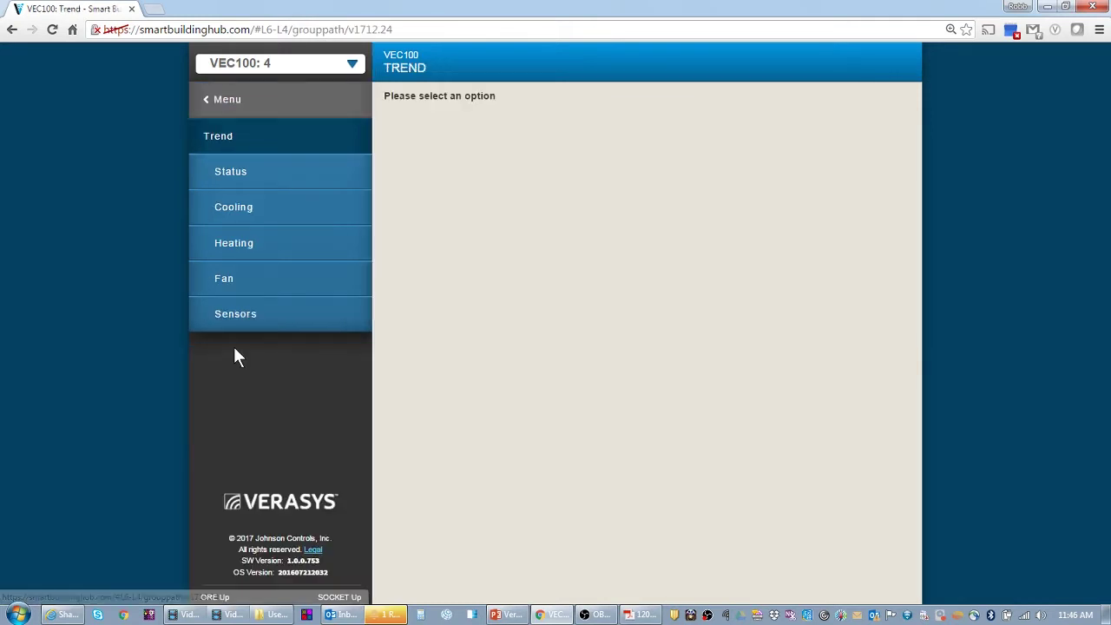
click(240, 174)
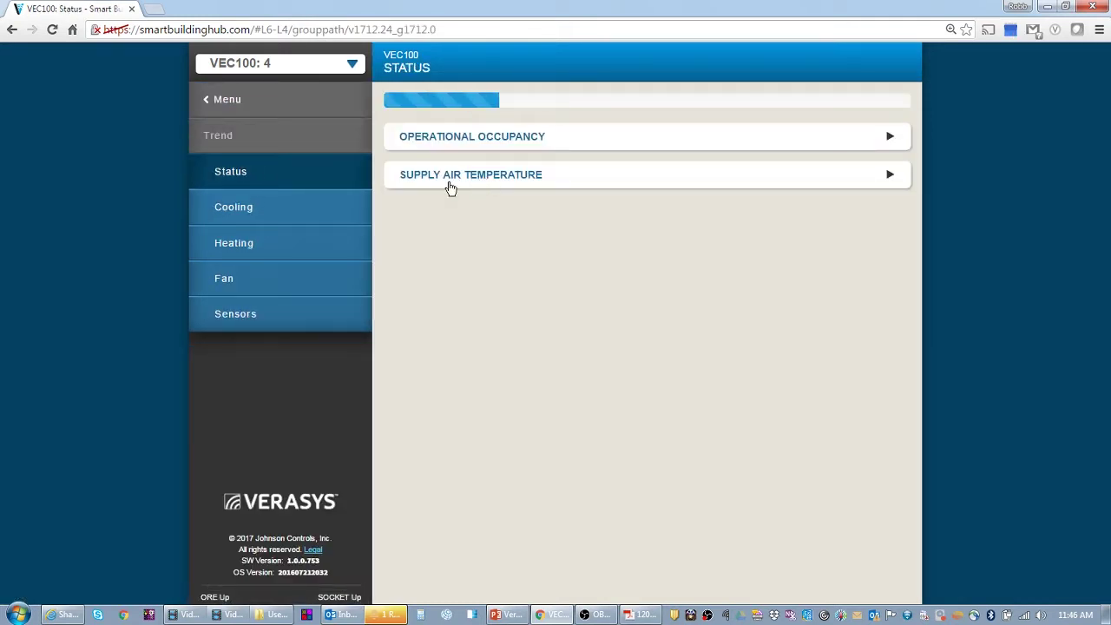
click(425, 108)
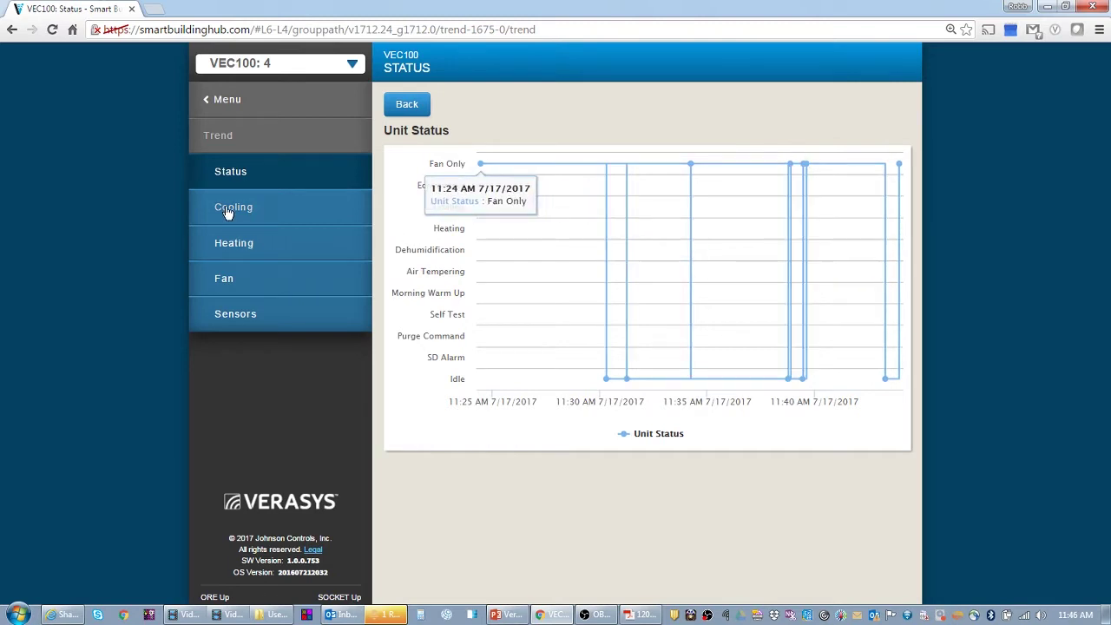
click(300, 204)
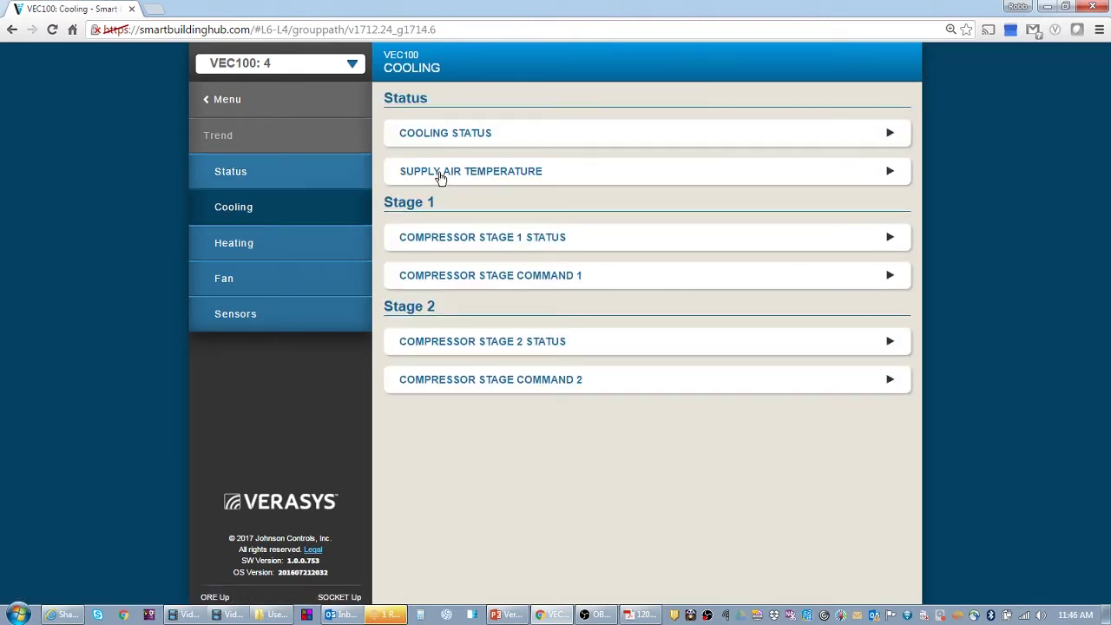
click(441, 176)
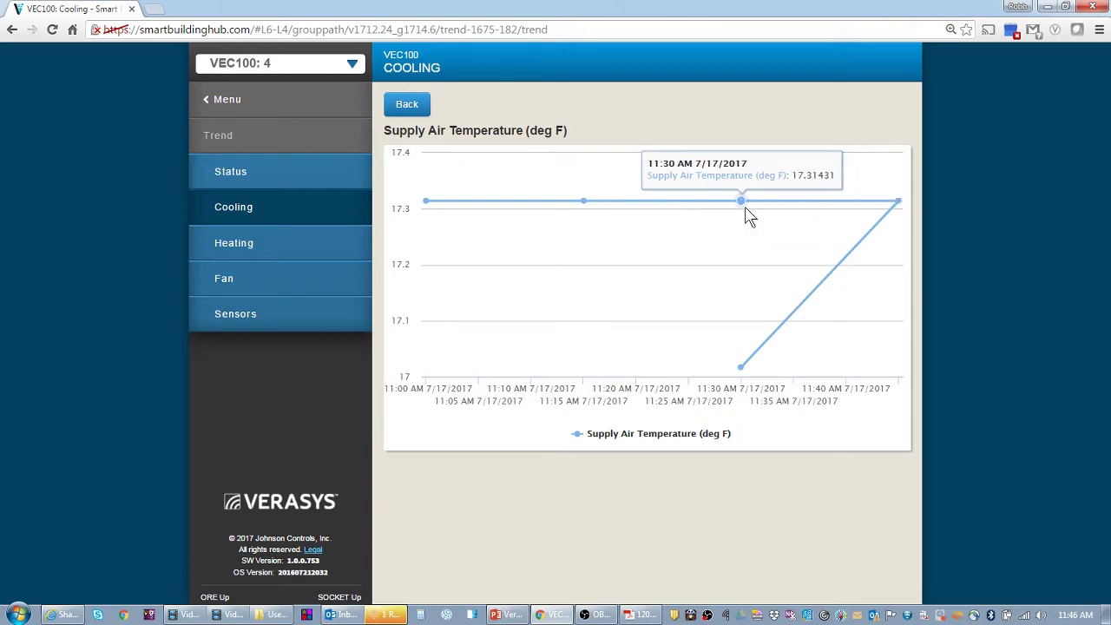
click(352, 161)
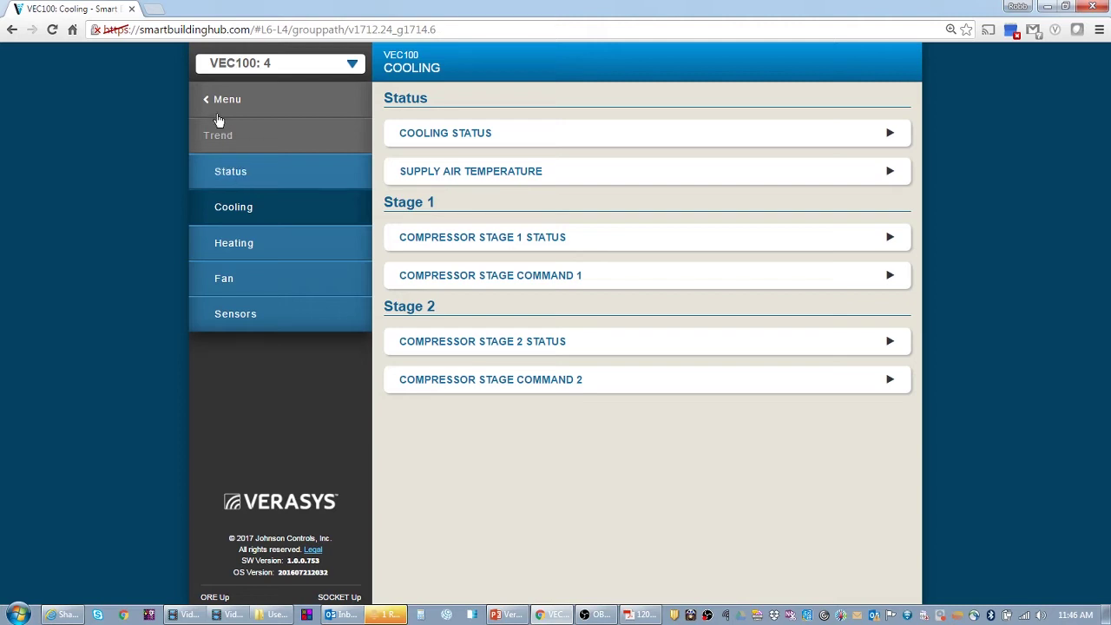
- Go back to the VEC100 home page via '< Menu'
click(218, 116)
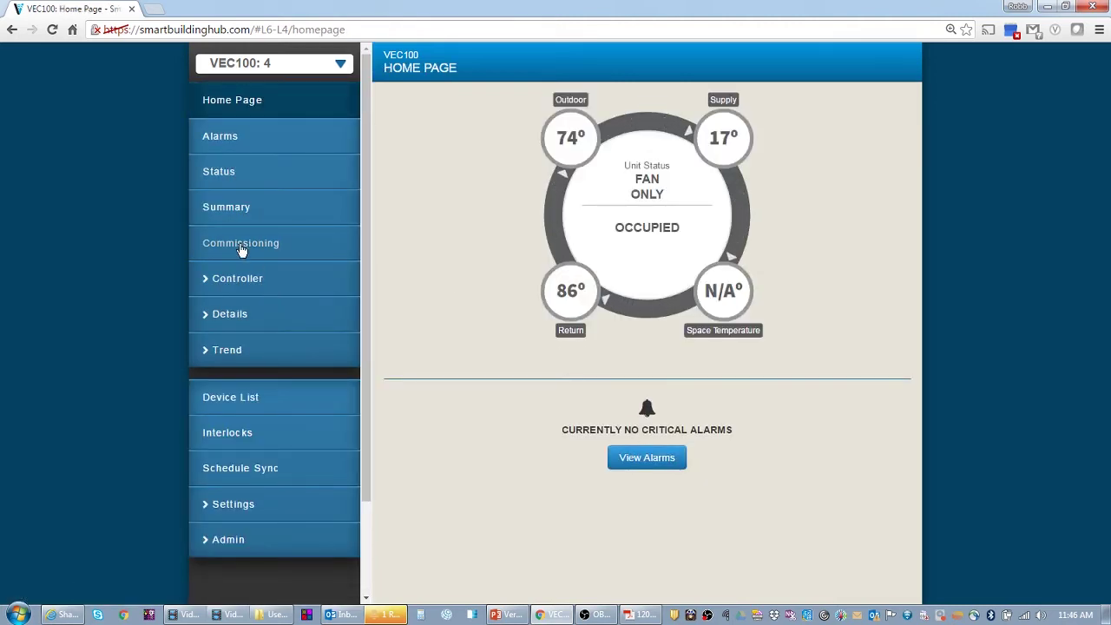